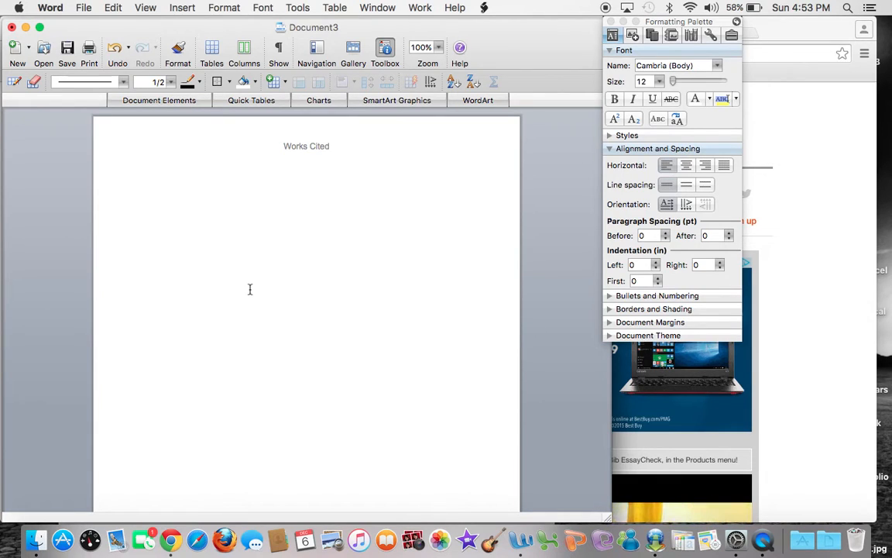
- Open the document header, highlight the Works Cited title to check it, and return to the body text
double_click(254, 129)
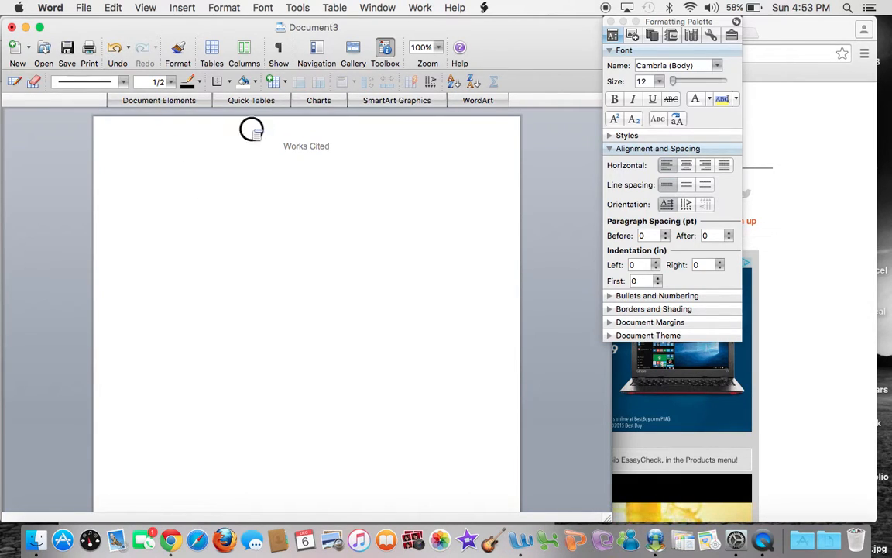
drag(369, 152, 261, 146)
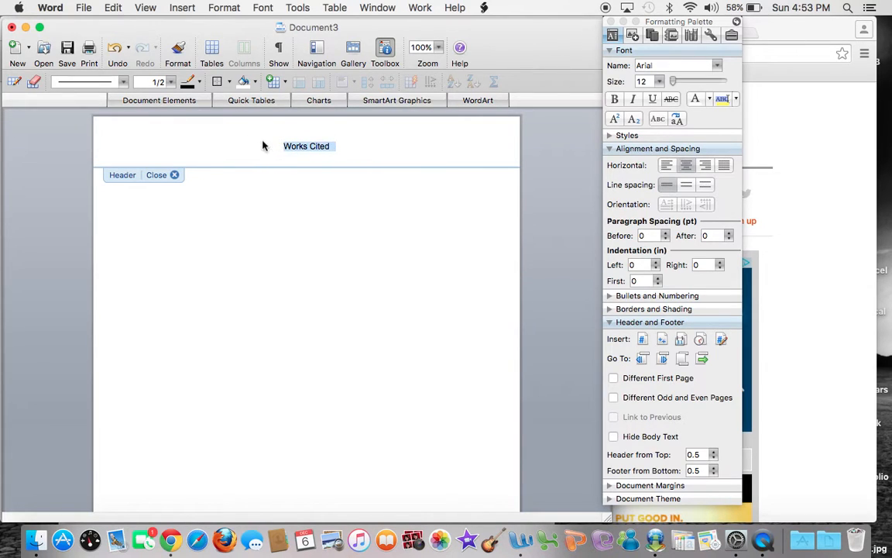
double_click(224, 232)
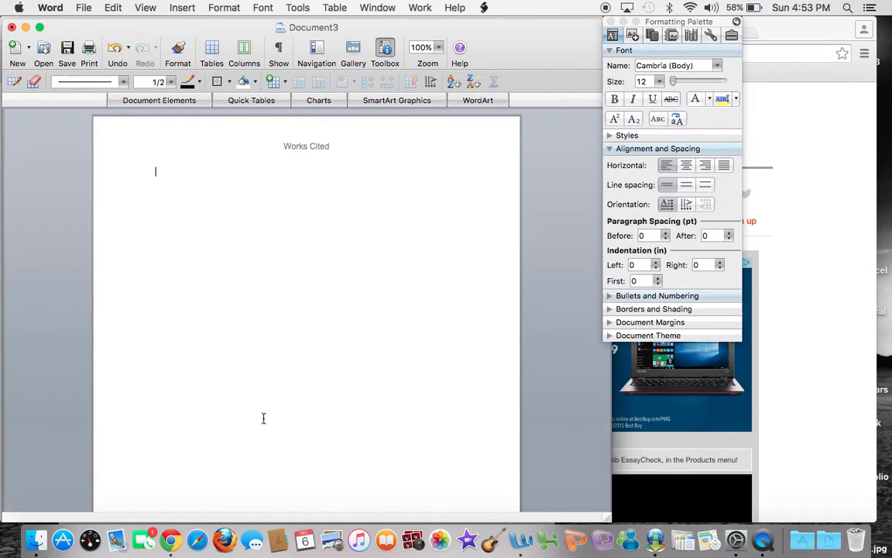
click(171, 540)
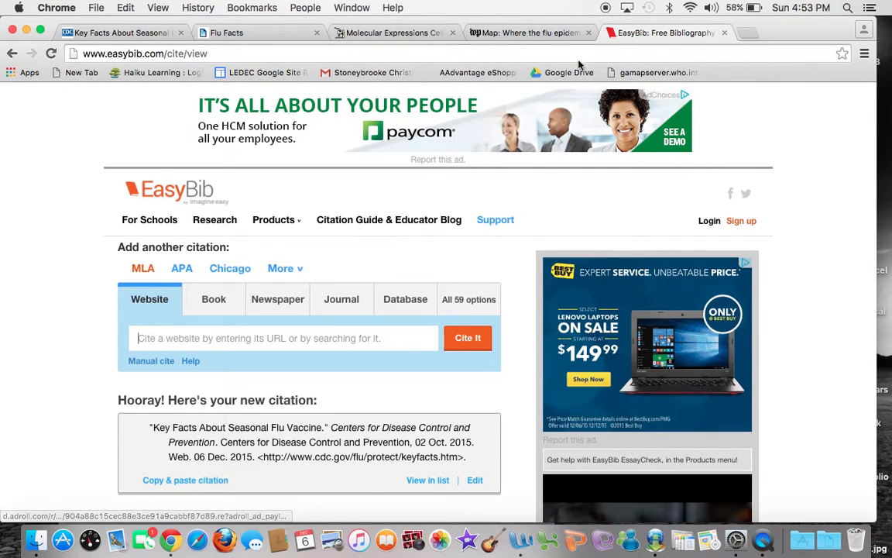
click(222, 52)
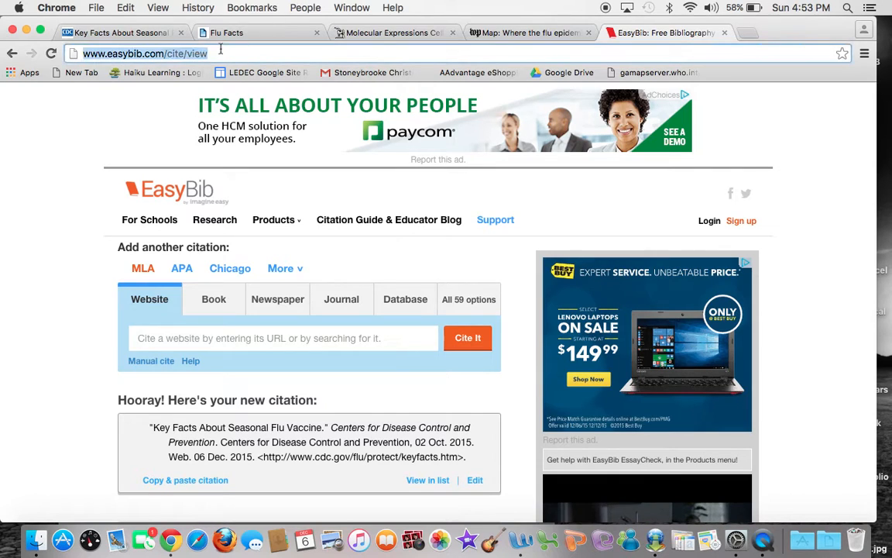
text(w)
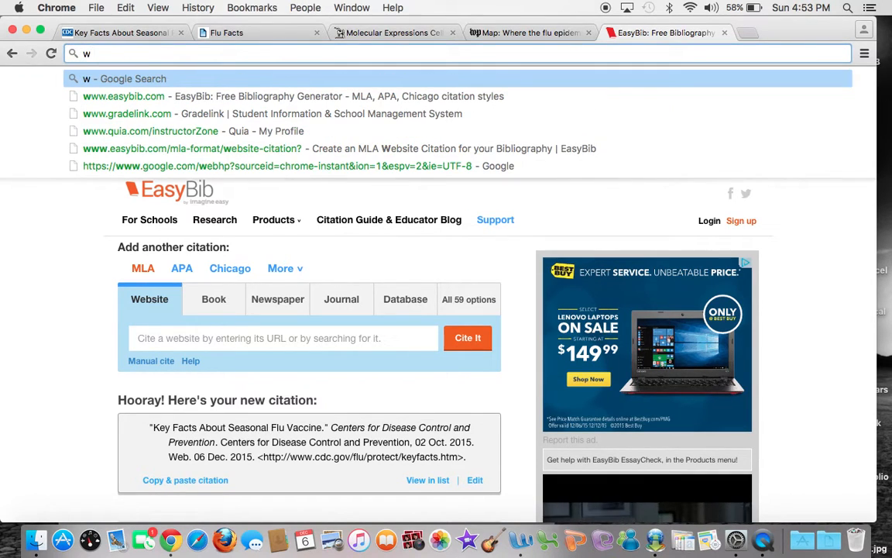
text(ww.)
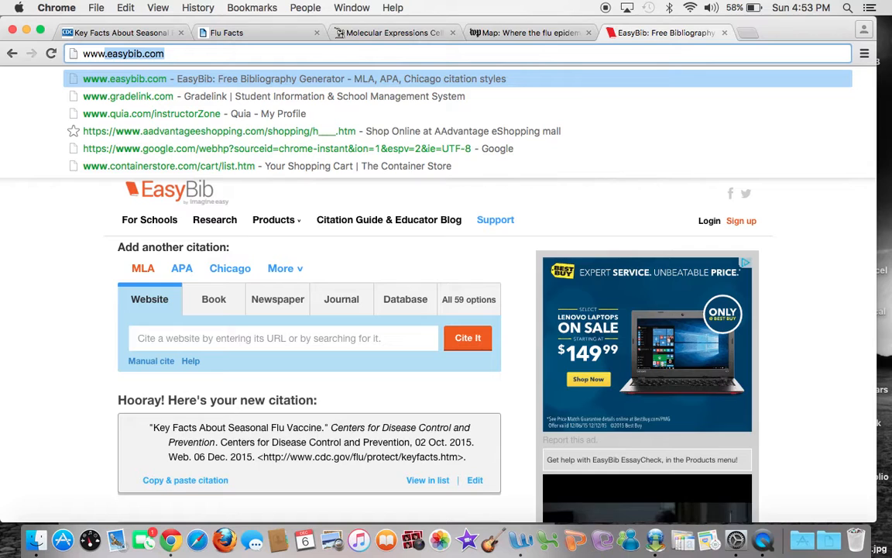
key(Return)
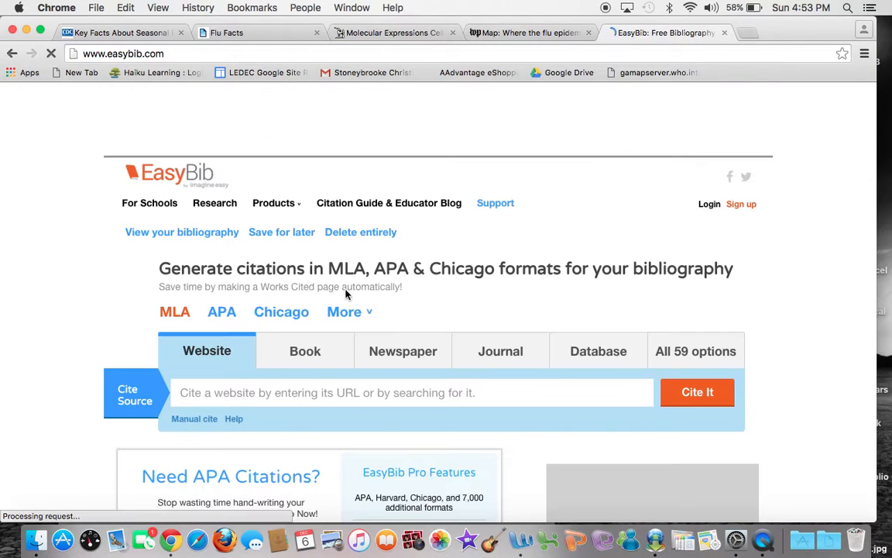
scroll(402, 307, down, 4)
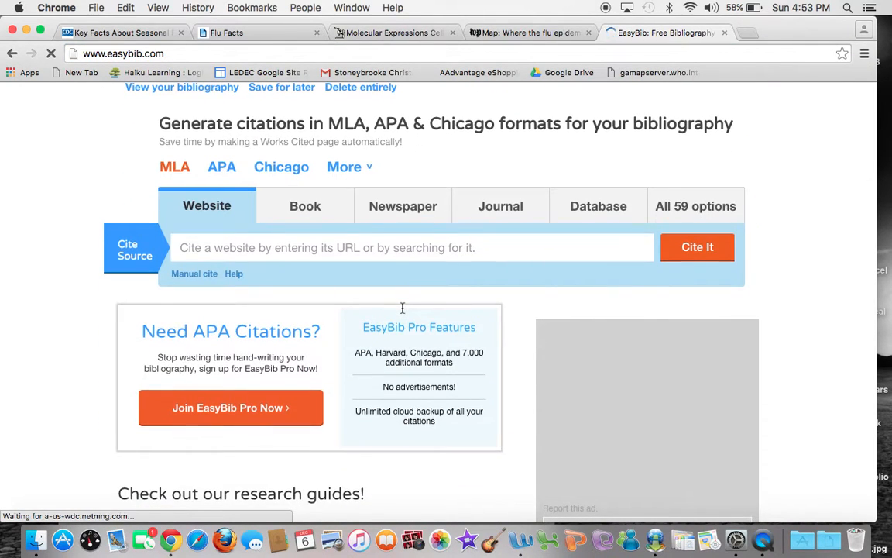
scroll(402, 308, up, 4)
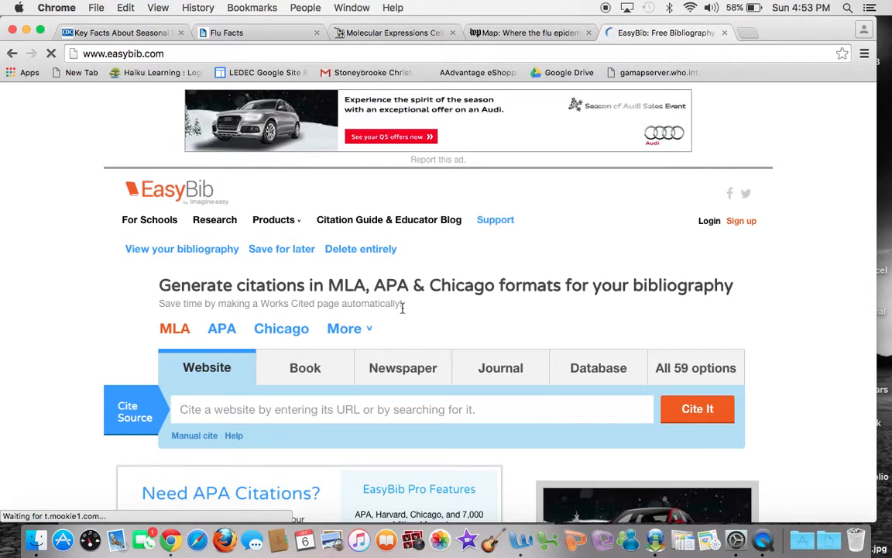
scroll(402, 307, down, 3)
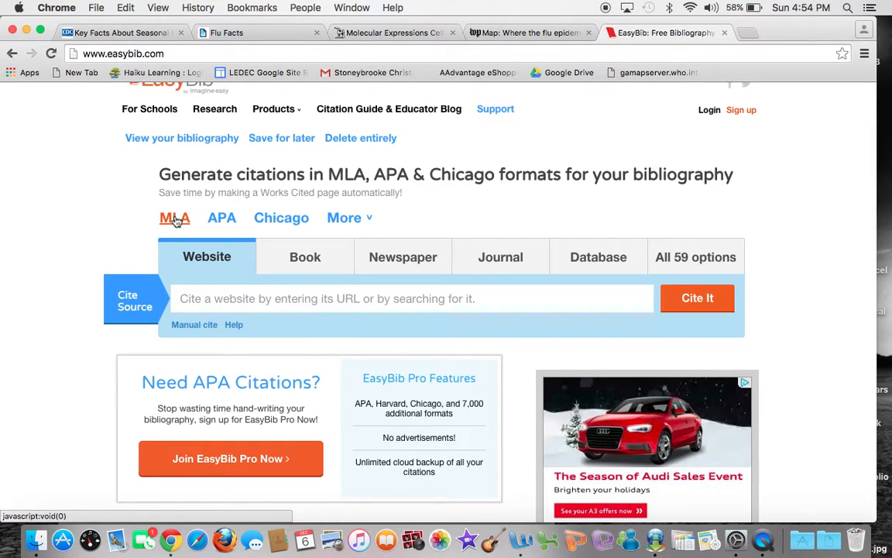
- Choose Website as the source type for the MLA citation and activate its URL field
click(201, 263)
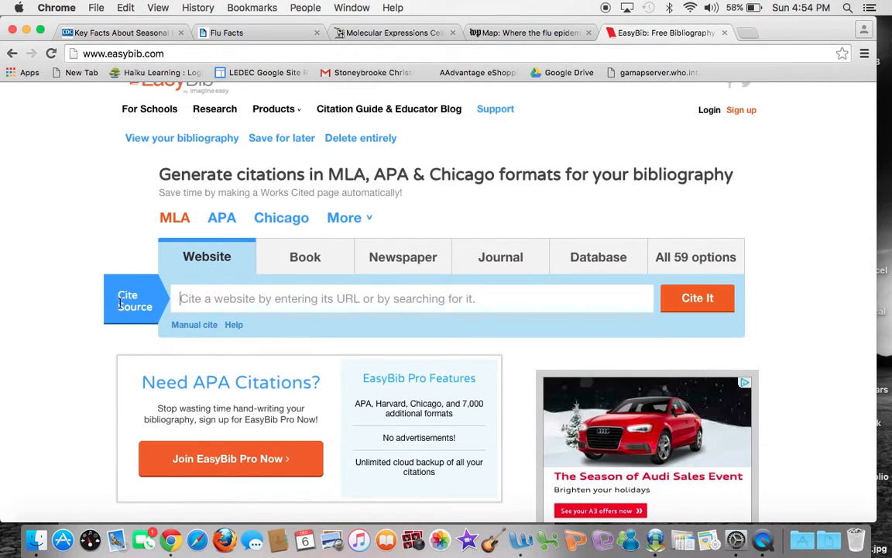
drag(185, 302, 365, 294)
click(204, 300)
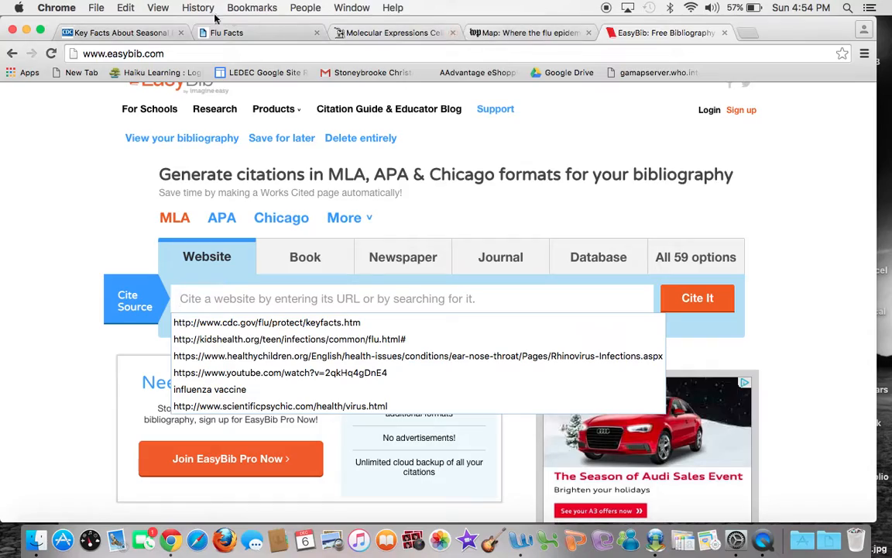
- Go to the open CDC page "Key Facts About Seasonal Flu Vaccine" and copy its web address
click(120, 33)
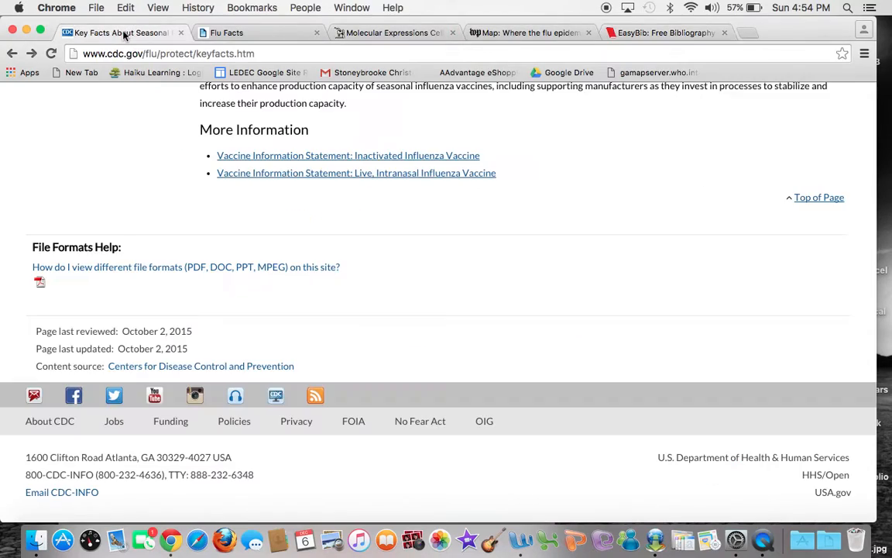
scroll(331, 190, up, 20)
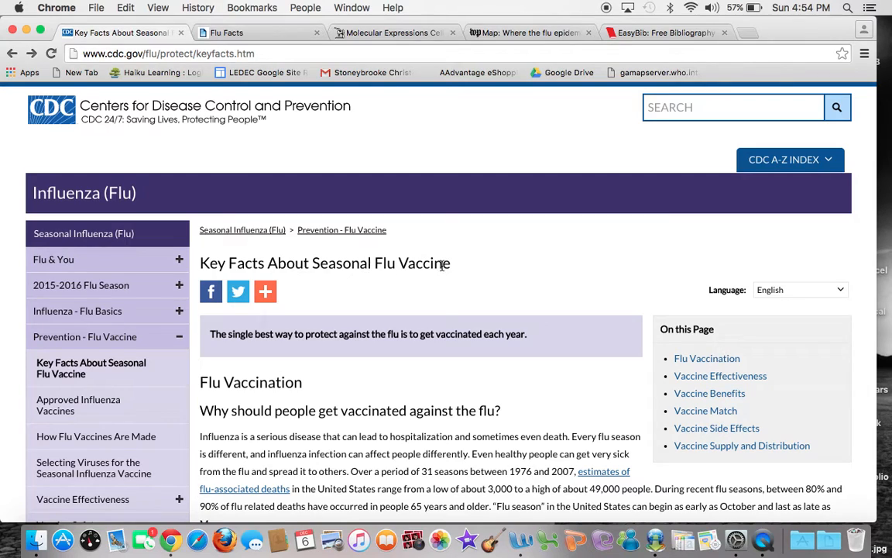
click(225, 54)
key(super+c)
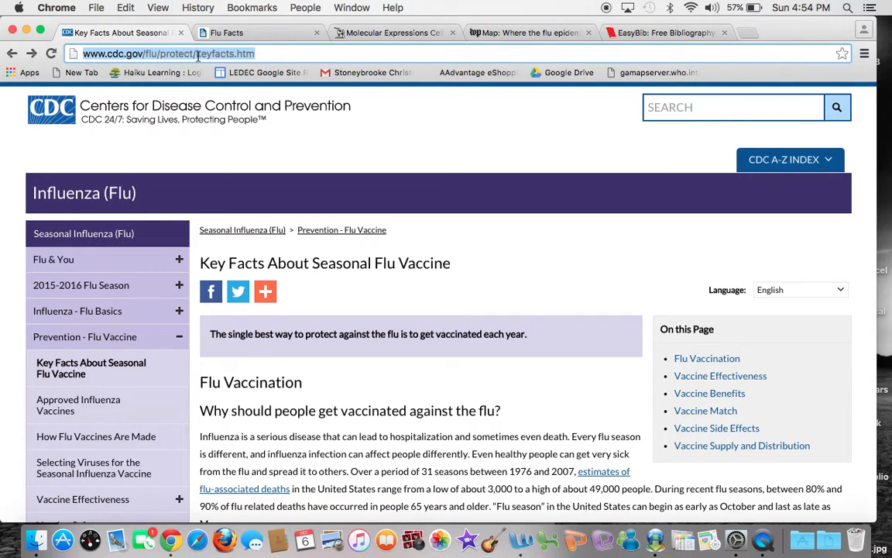
click(663, 32)
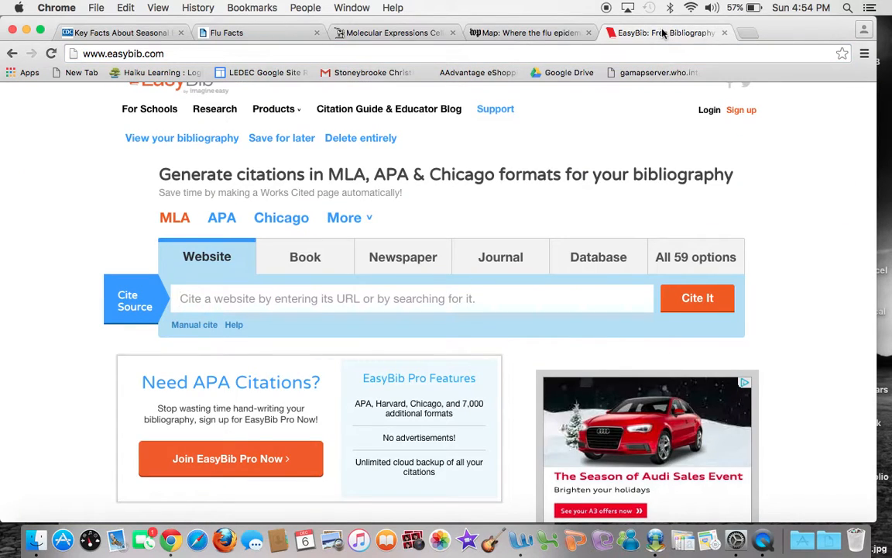
click(189, 299)
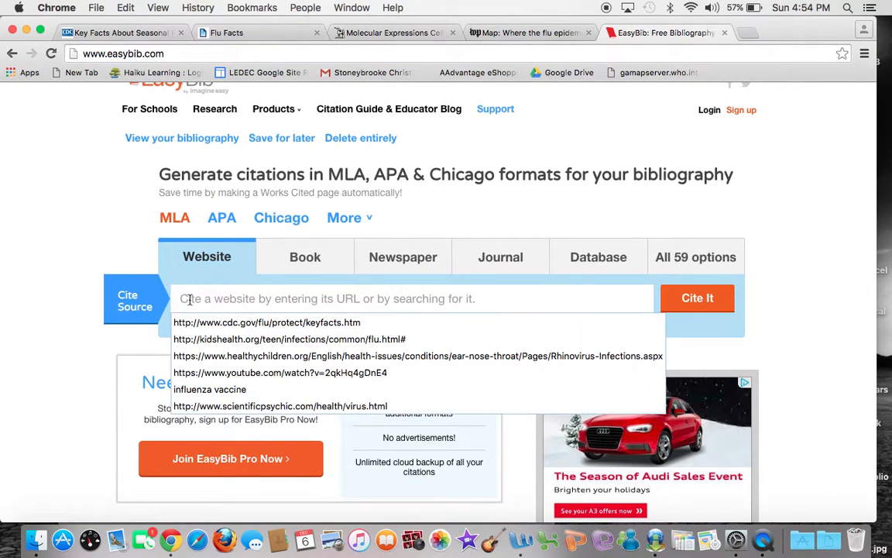
key(super+v)
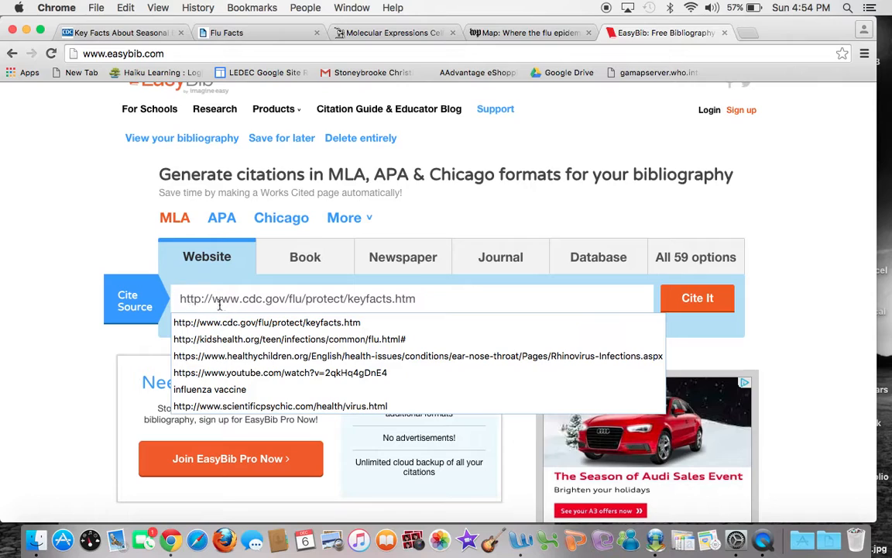
click(244, 300)
drag(244, 300, 286, 303)
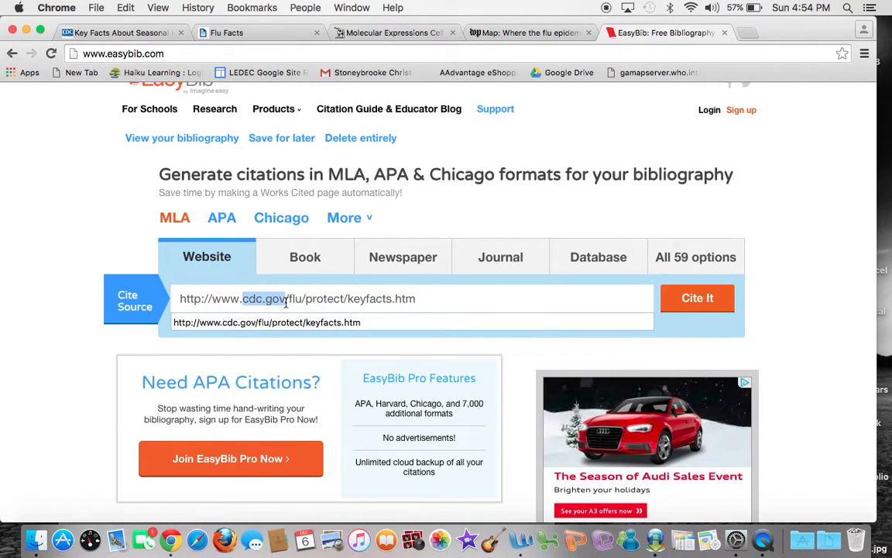
click(459, 298)
click(688, 299)
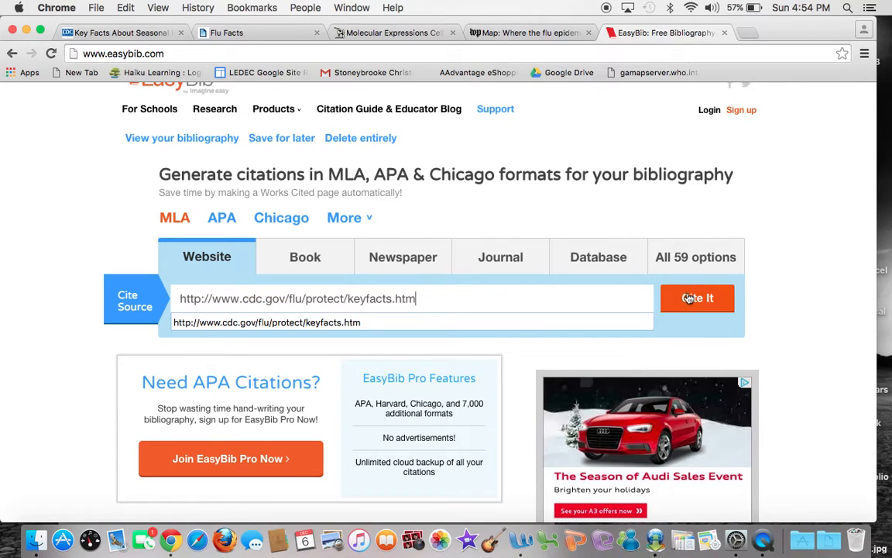
click(689, 299)
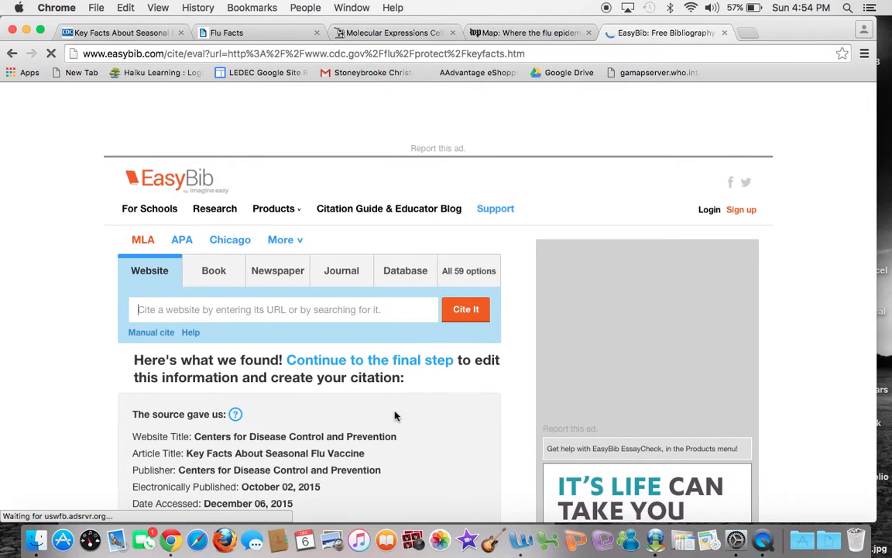
- Review the source details EasyBib supplied and the missing Authors entry, and continue to the final citation form
scroll(416, 423, down, 2)
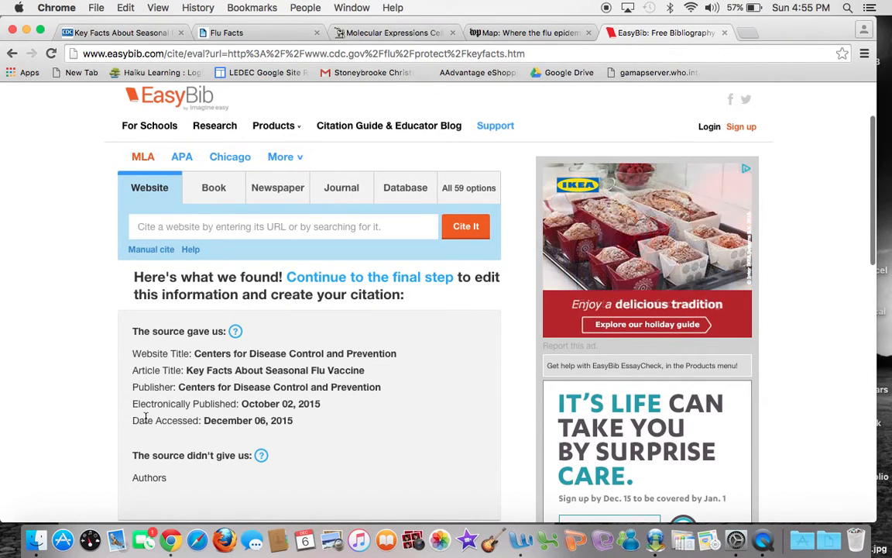
scroll(392, 433, down, 3)
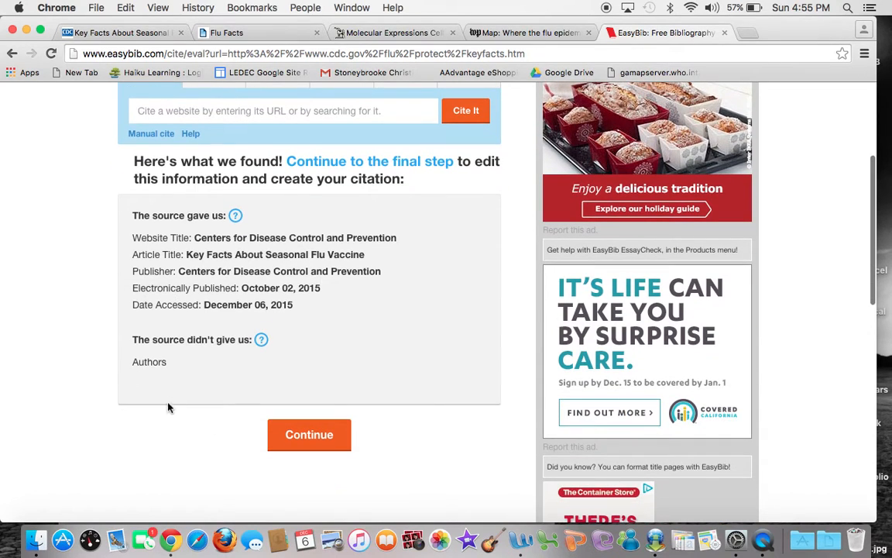
drag(171, 364, 125, 363)
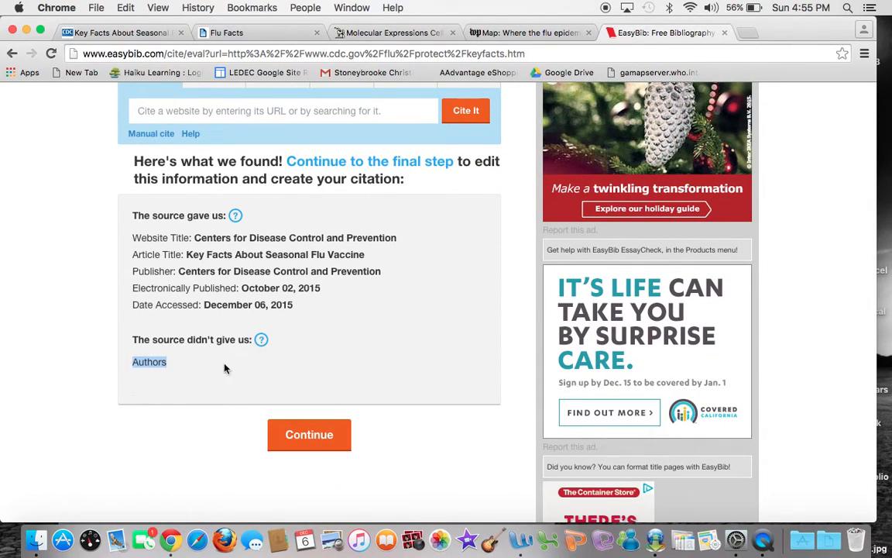
click(390, 332)
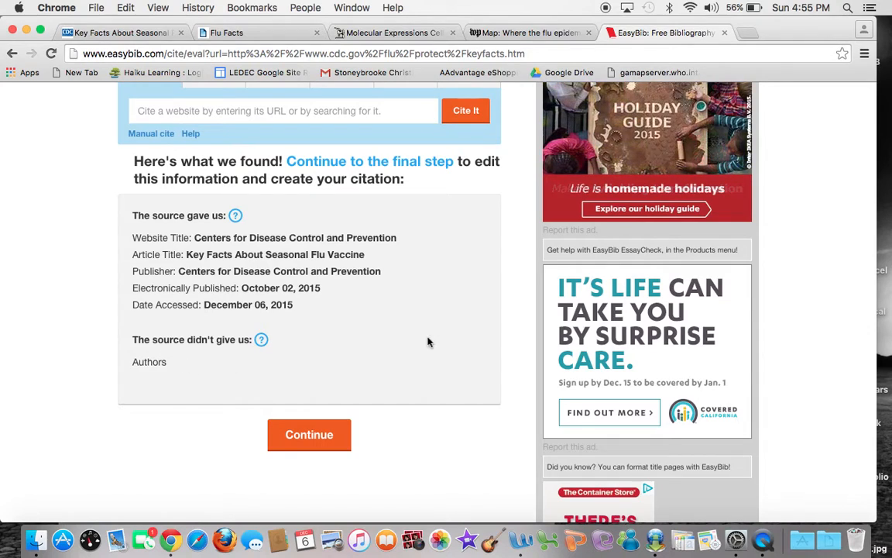
click(309, 435)
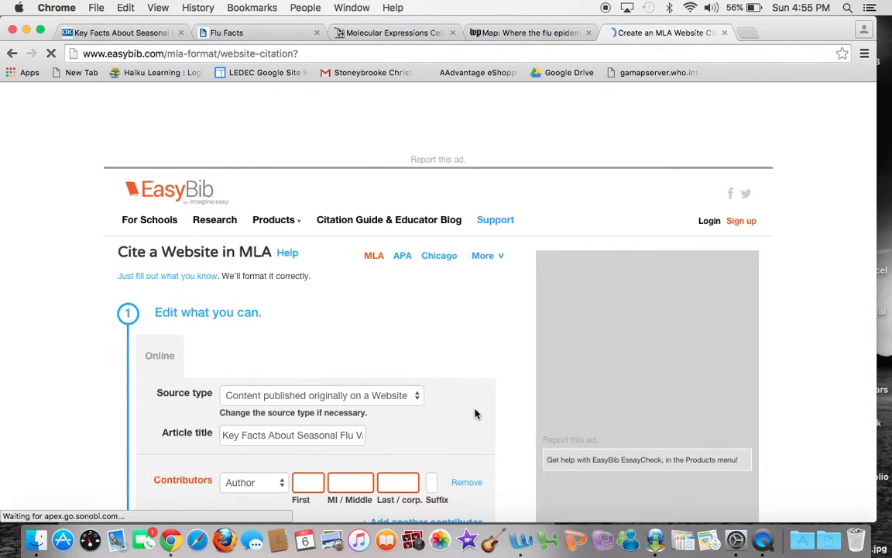
- Check the citation form's contributor, publisher, URL and date fields, keeping Display URL set to Yes
scroll(475, 414, down, 5)
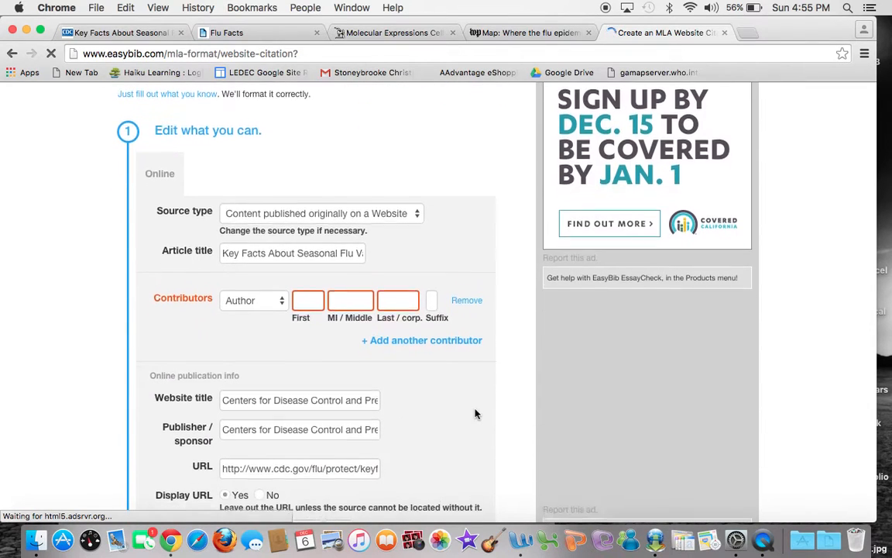
scroll(475, 413, down, 1)
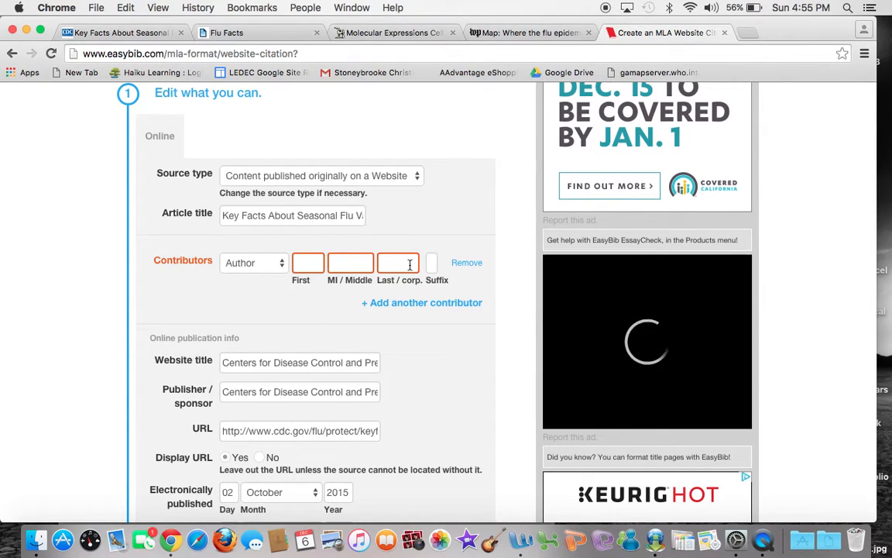
scroll(441, 383, down, 2)
scroll(442, 383, down, 1)
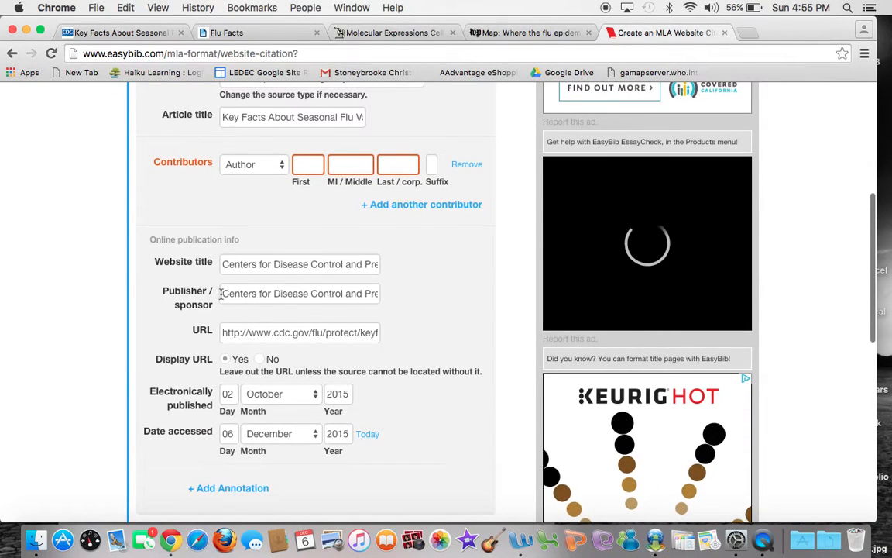
drag(221, 332, 379, 331)
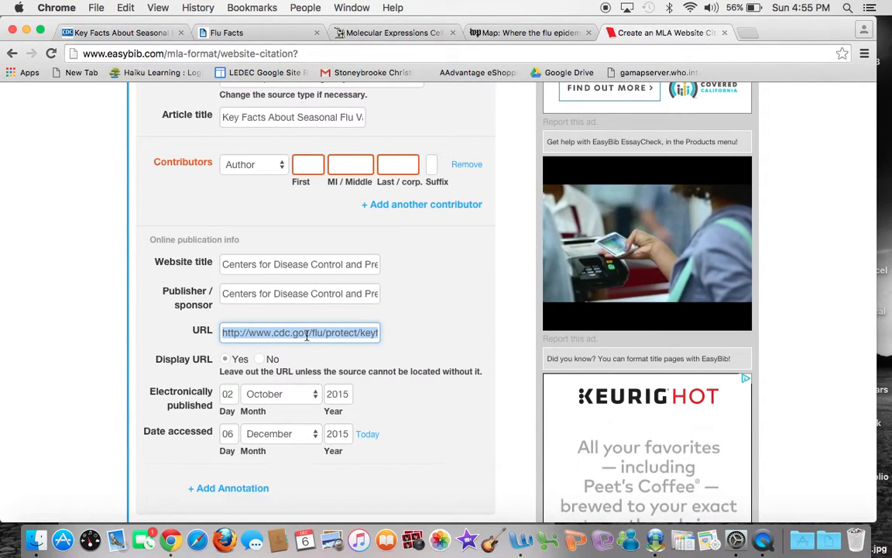
click(433, 331)
drag(157, 359, 214, 359)
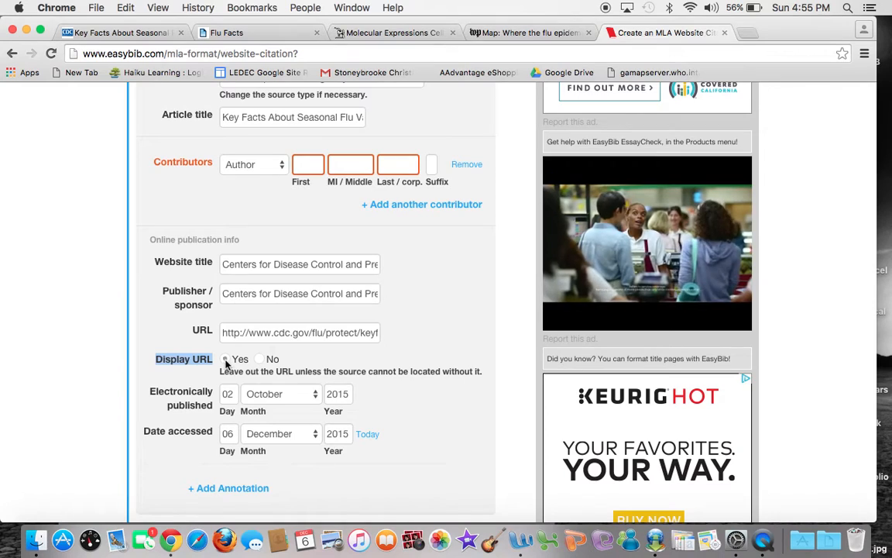
click(225, 364)
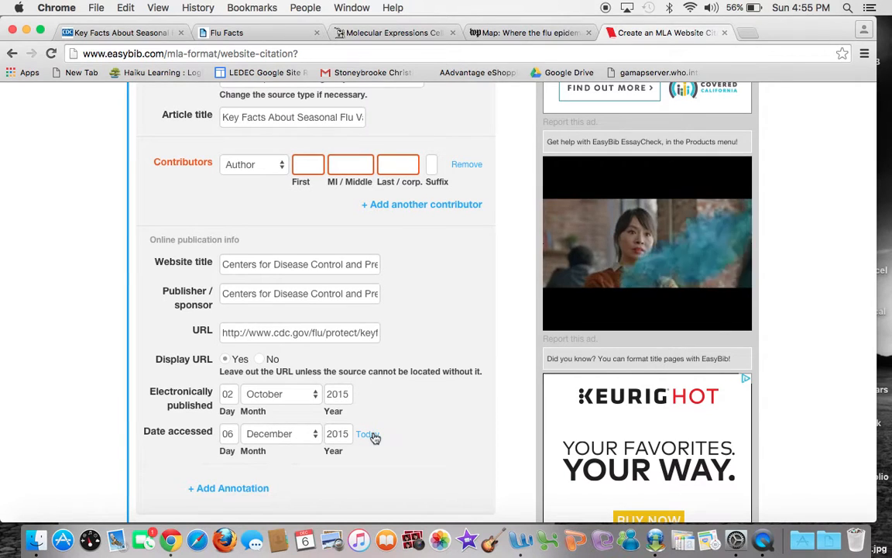
scroll(433, 432, down, 3)
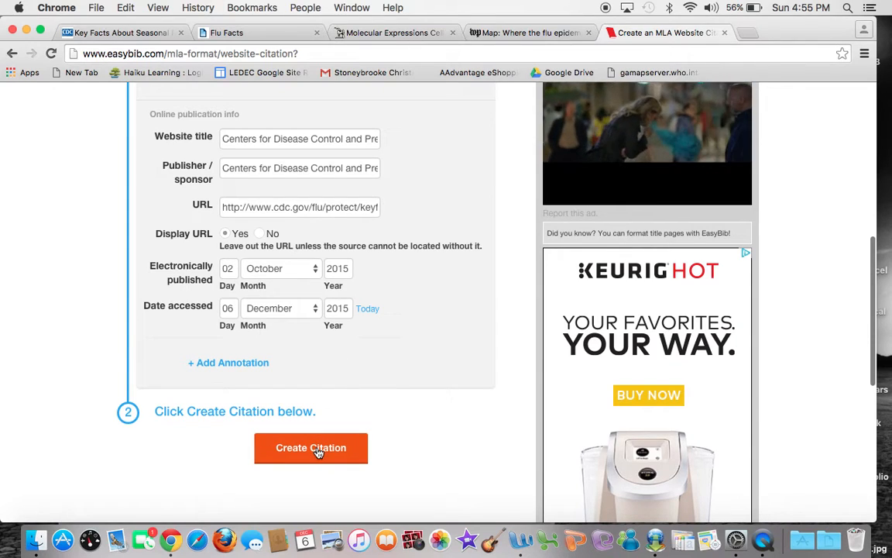
scroll(442, 328, up, 5)
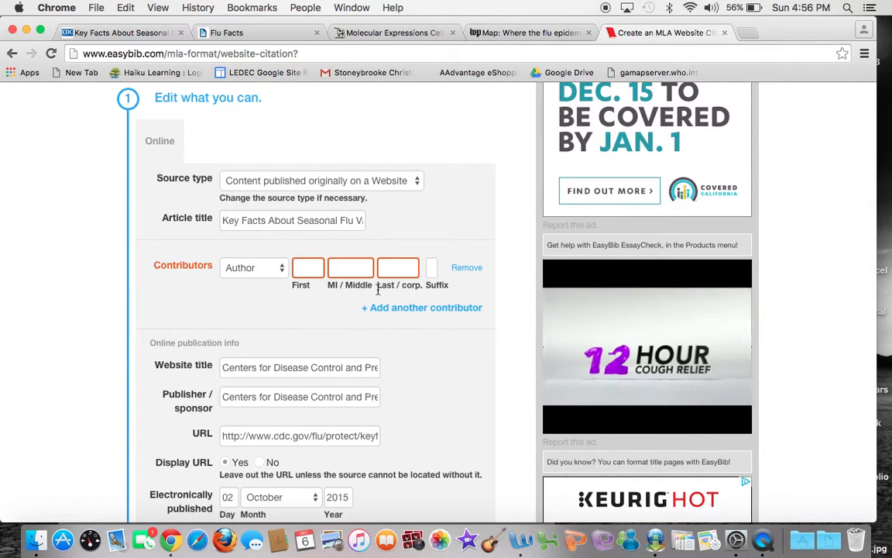
- Check the CDC page "Key Facts About Seasonal Flu Vaccine" for an author near its title and for the review date in its footer
click(122, 34)
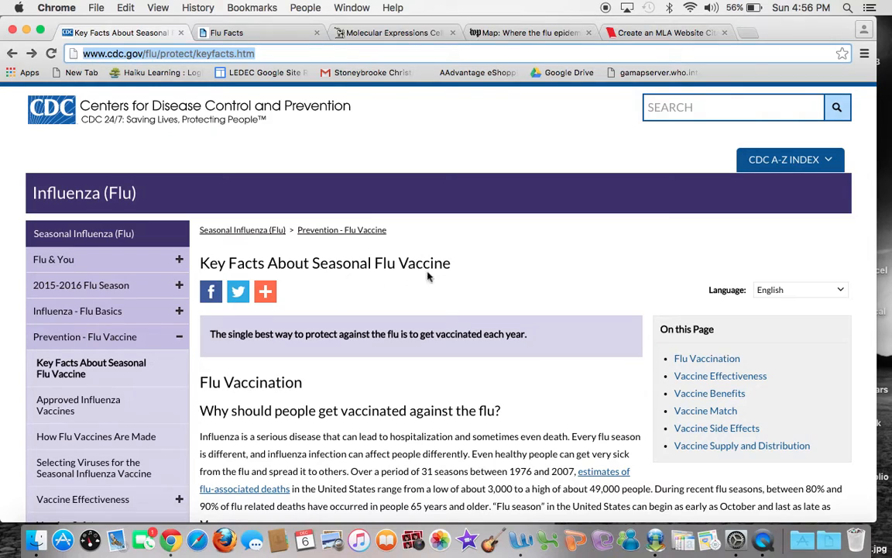
drag(202, 263, 309, 265)
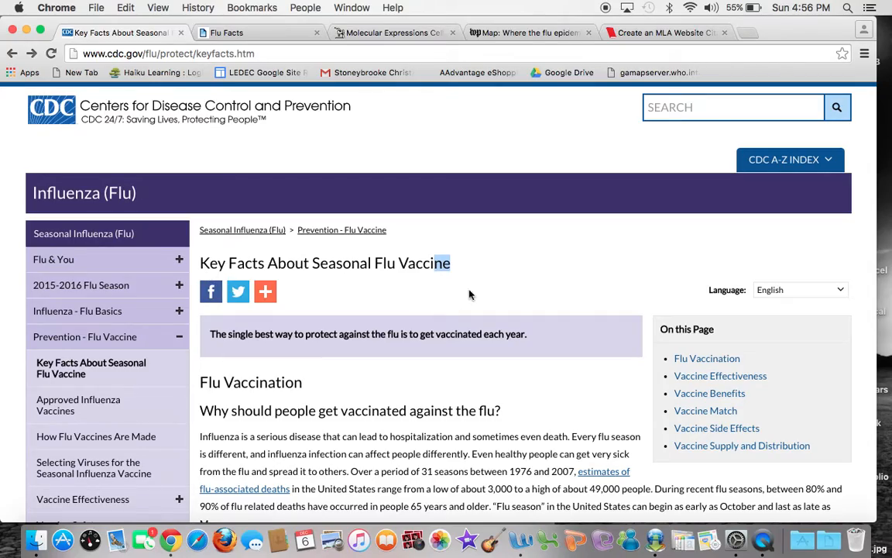
scroll(473, 290, down, 15)
scroll(475, 288, down, 20)
scroll(474, 289, down, 20)
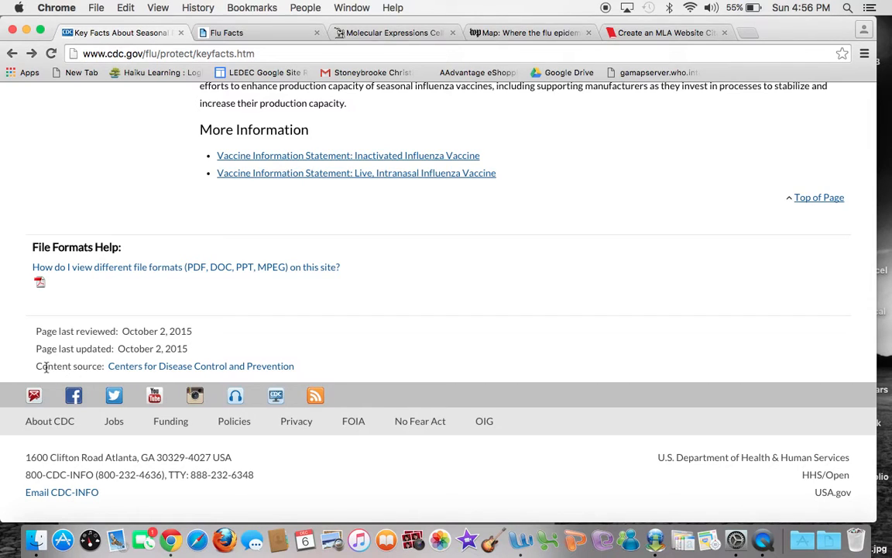
drag(198, 329, 120, 333)
click(211, 336)
- Return to the EasyBib citation form, leave the contributor fields blank and create the citation
click(640, 35)
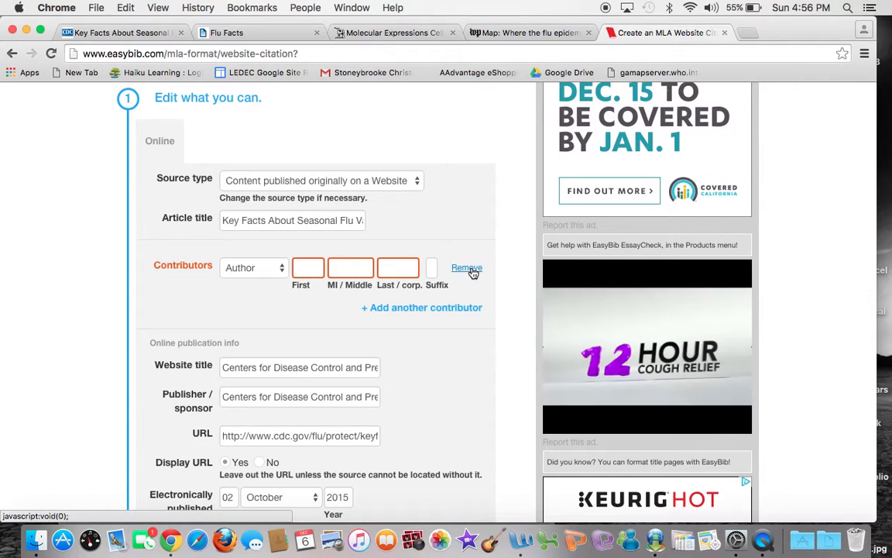
scroll(446, 388, down, 5)
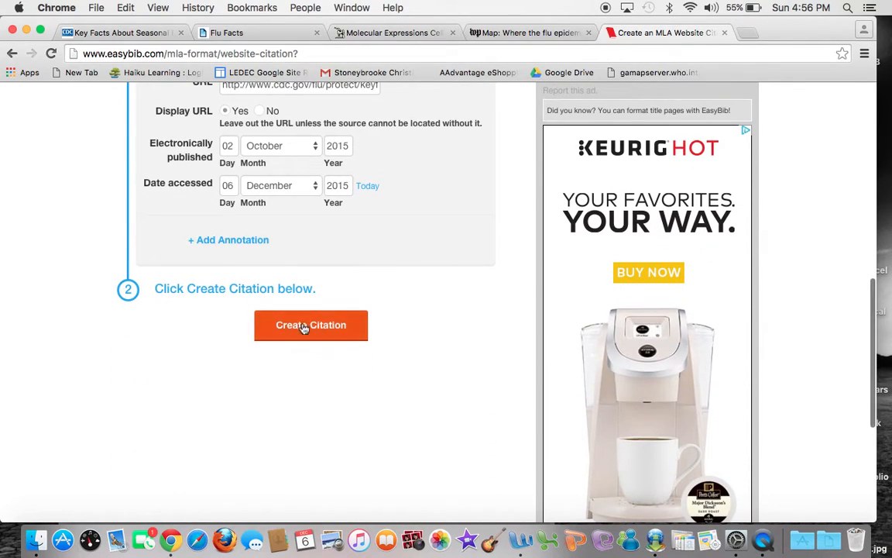
click(304, 328)
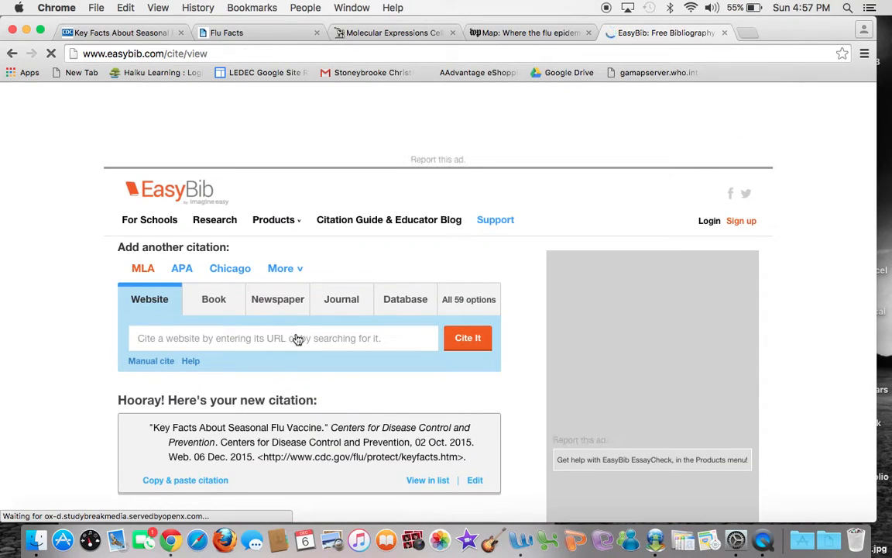
- Copy the complete new citation from EasyBib and paste it under the Works Cited heading in the Word document
drag(149, 426, 487, 456)
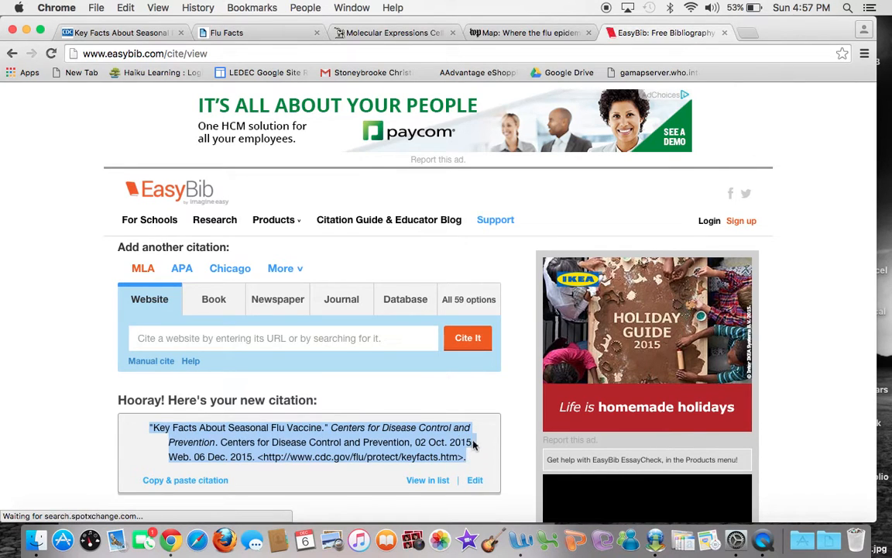
click(356, 441)
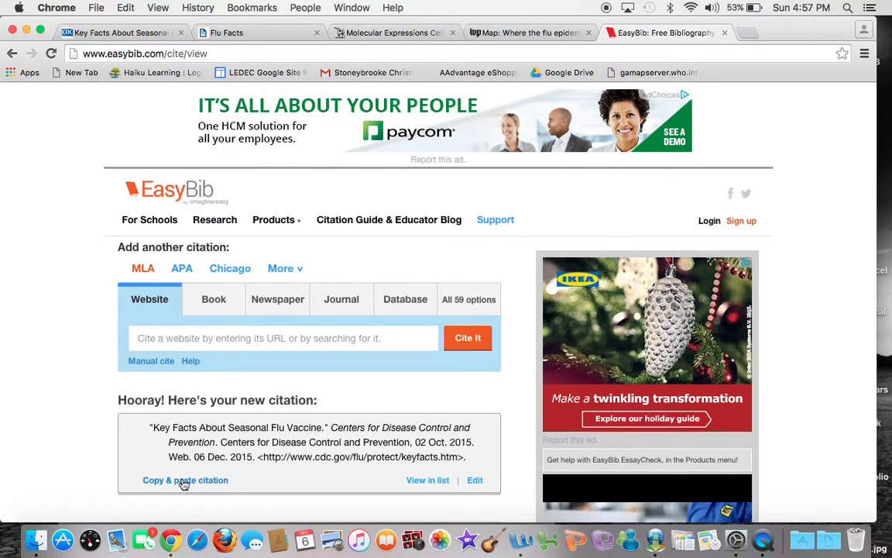
drag(151, 426, 479, 458)
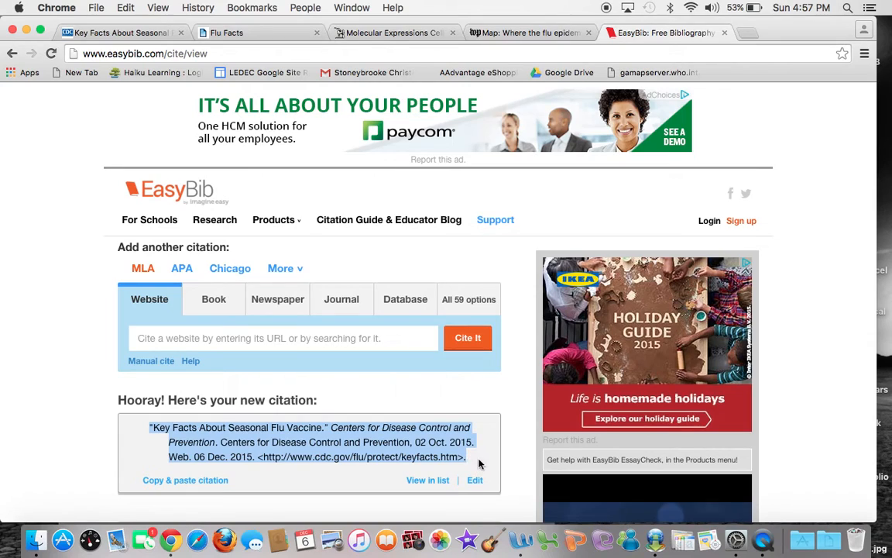
key(super+c)
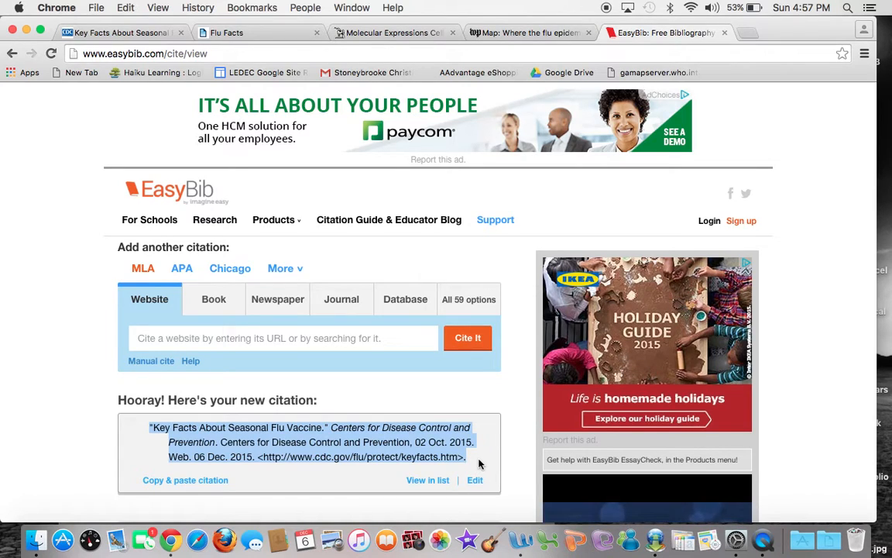
click(521, 537)
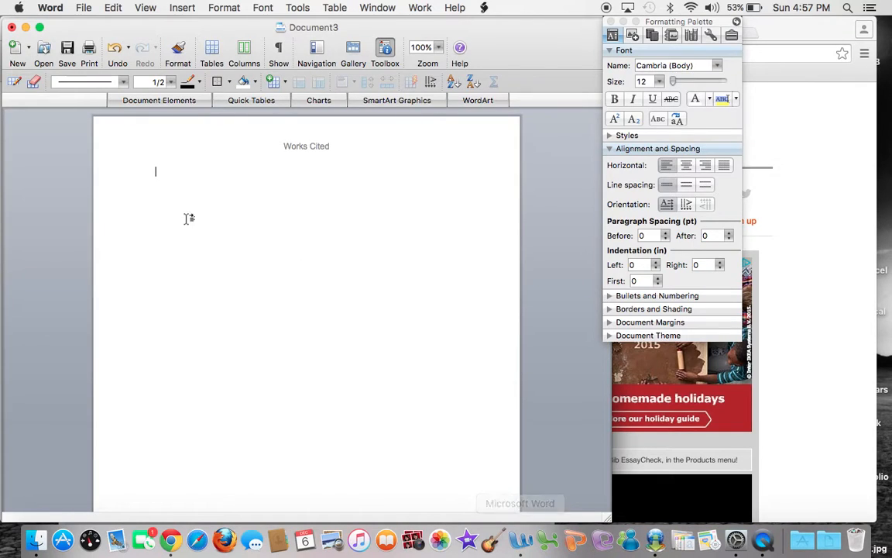
key(super+v)
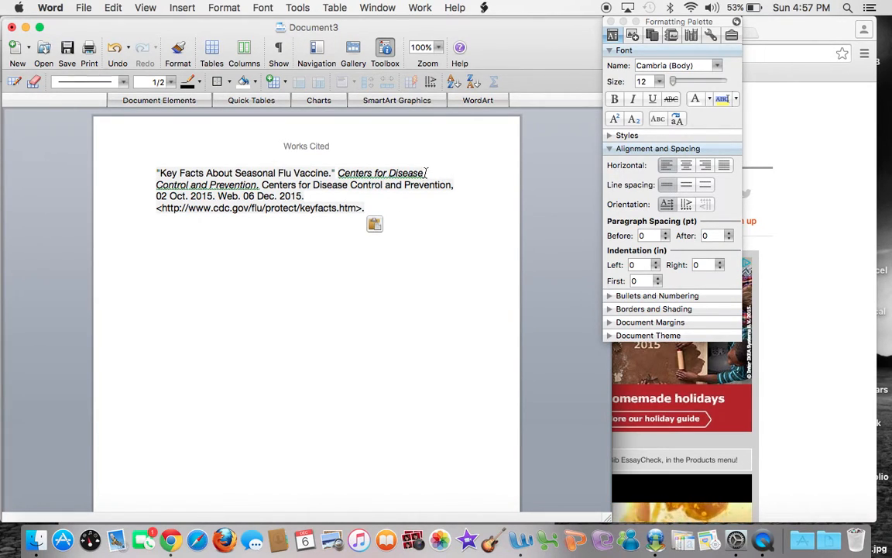
- Compare the first and following line indents of the pasted citation with the version shown in EasyBib
click(151, 173)
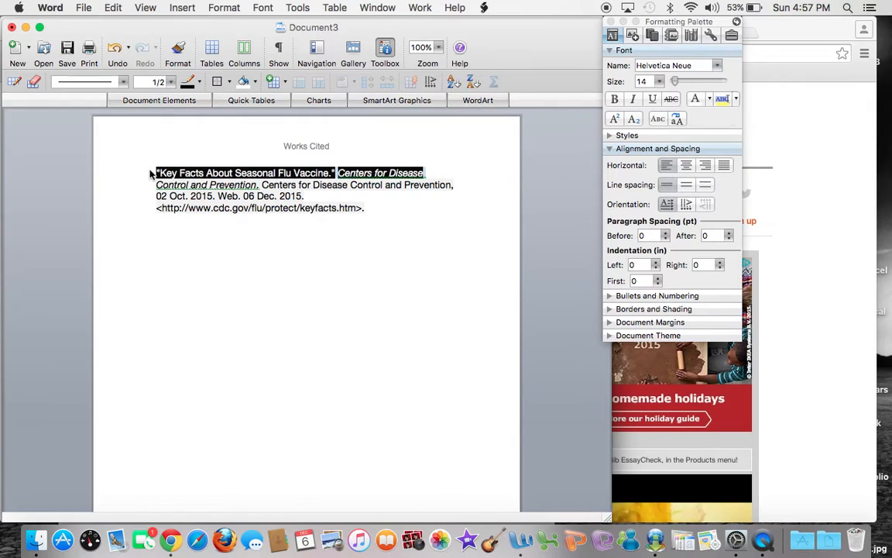
click(303, 261)
click(831, 251)
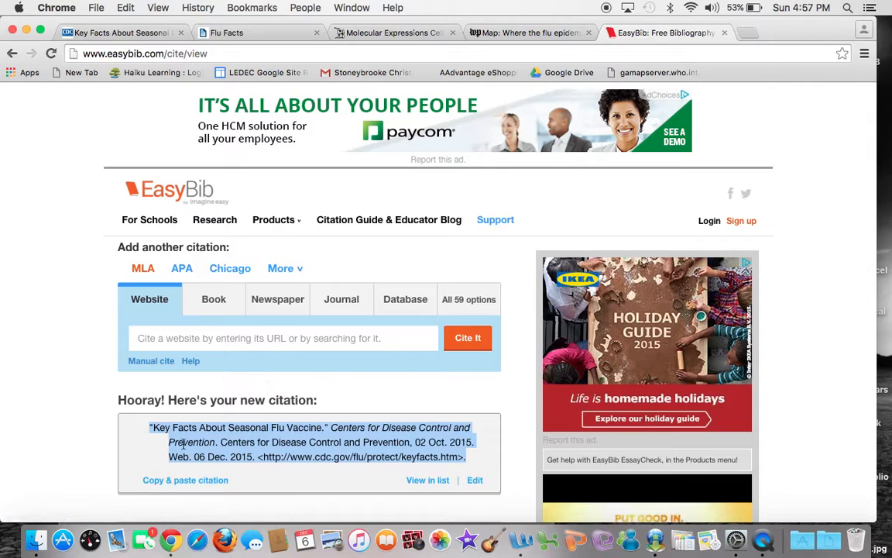
click(147, 433)
click(150, 424)
click(171, 442)
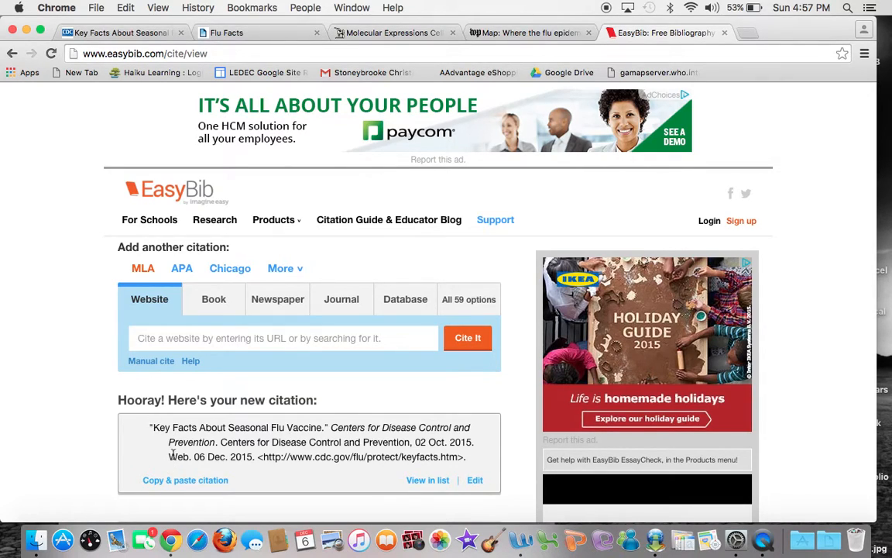
- Back in Word, break the citation at its line ends and indent every line after the first by 0.5 in
click(518, 541)
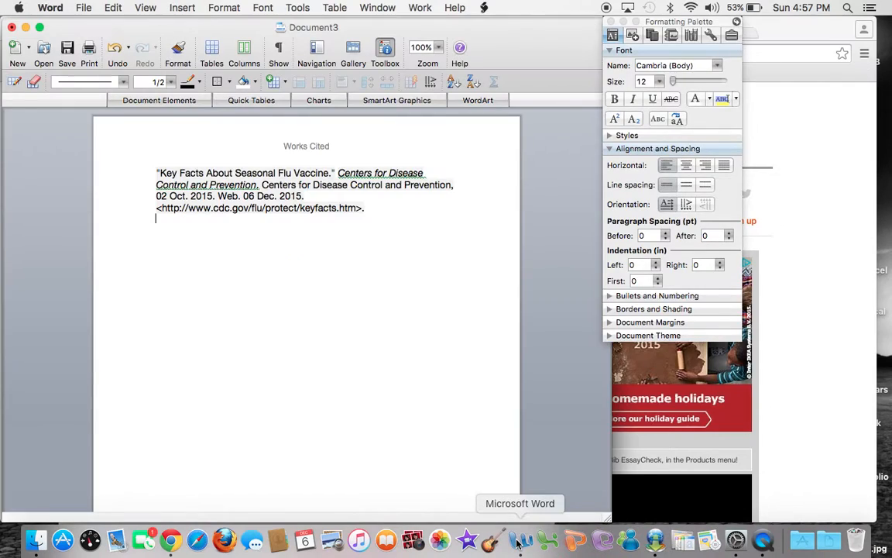
click(426, 172)
key(Return)
key(Tab)
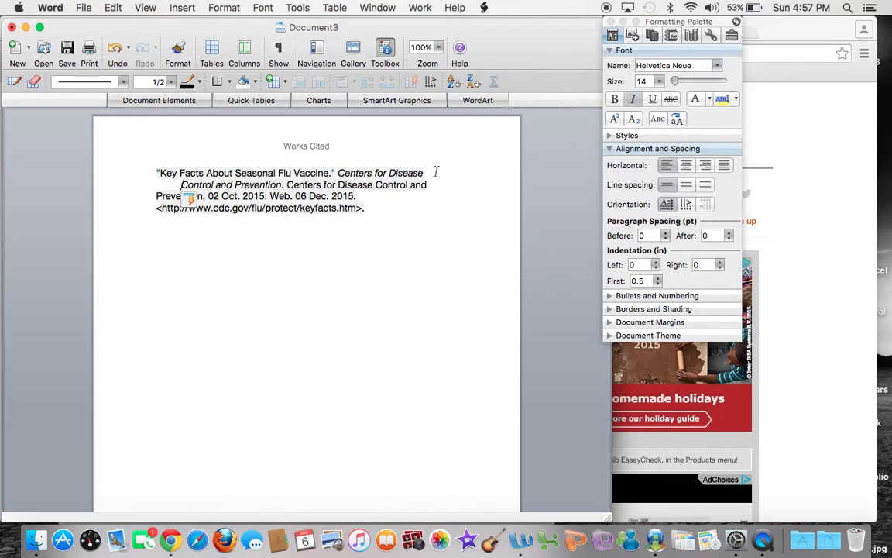
click(429, 187)
key(Return)
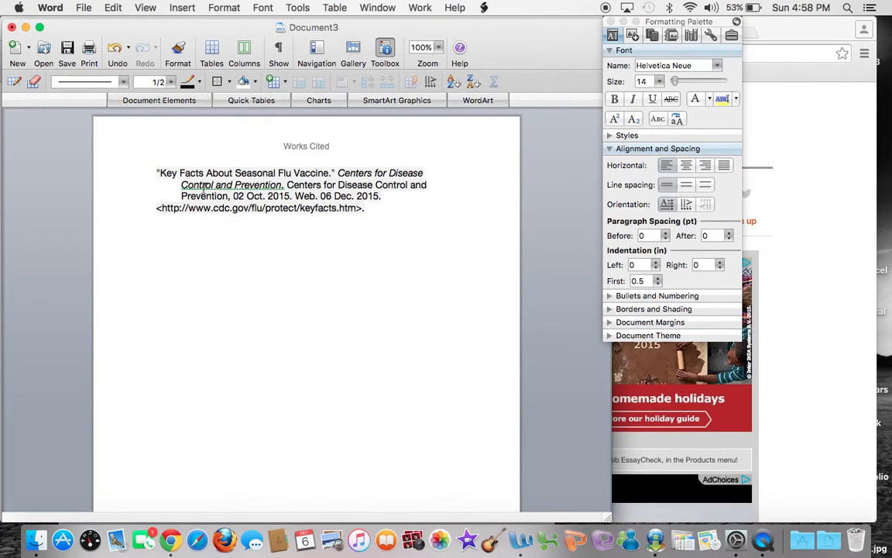
click(423, 174)
click(158, 174)
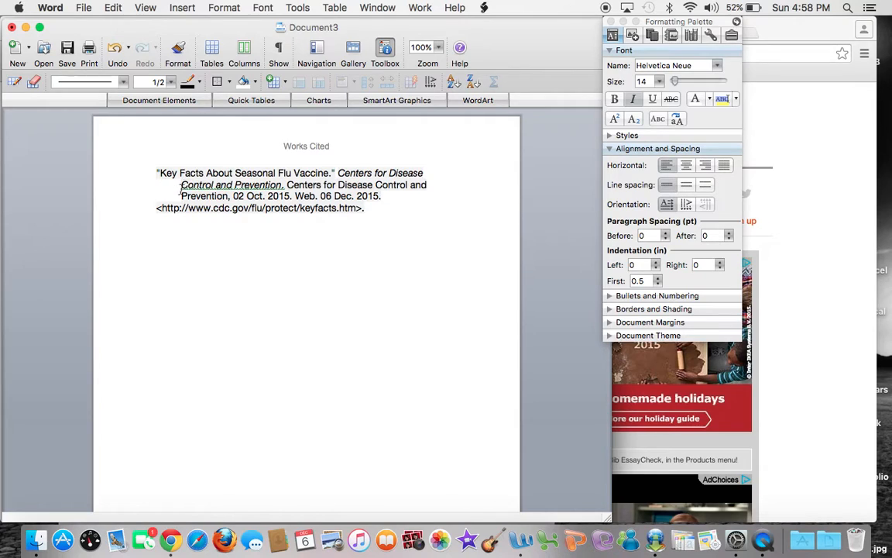
click(382, 198)
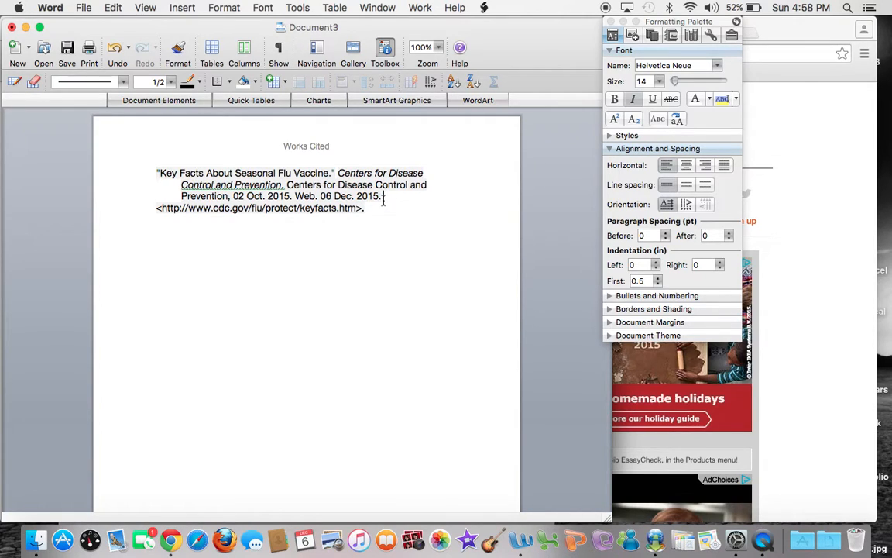
key(Return)
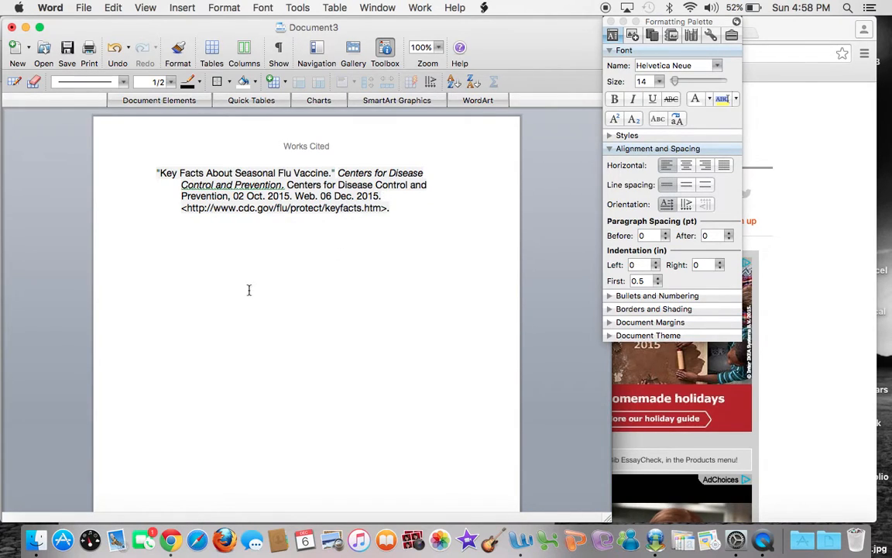
- Add an empty line below the citation and remove its first-line indent, ready for the next entry
click(398, 209)
key(Return)
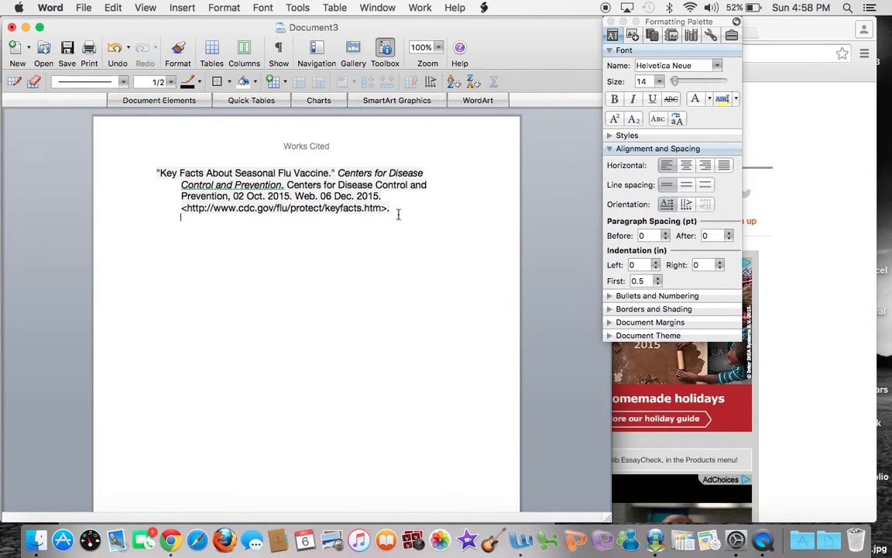
key(BackSpace)
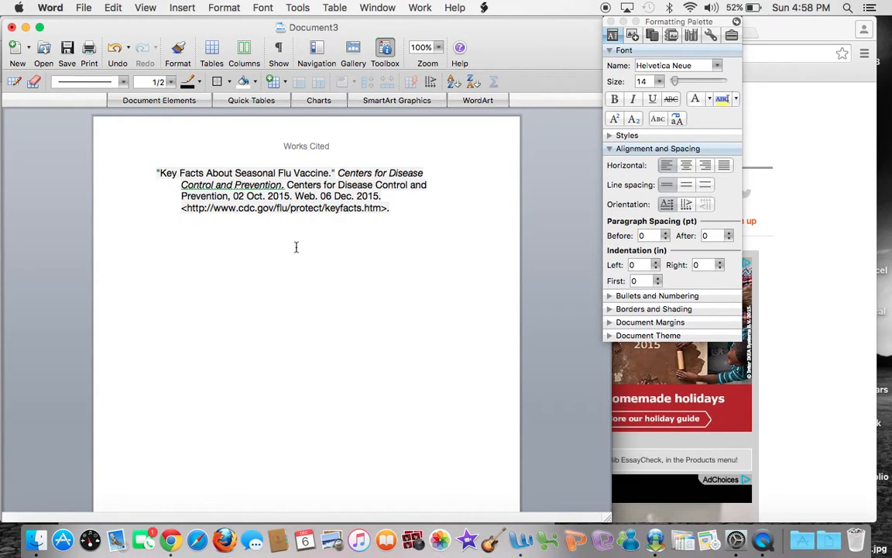
click(160, 223)
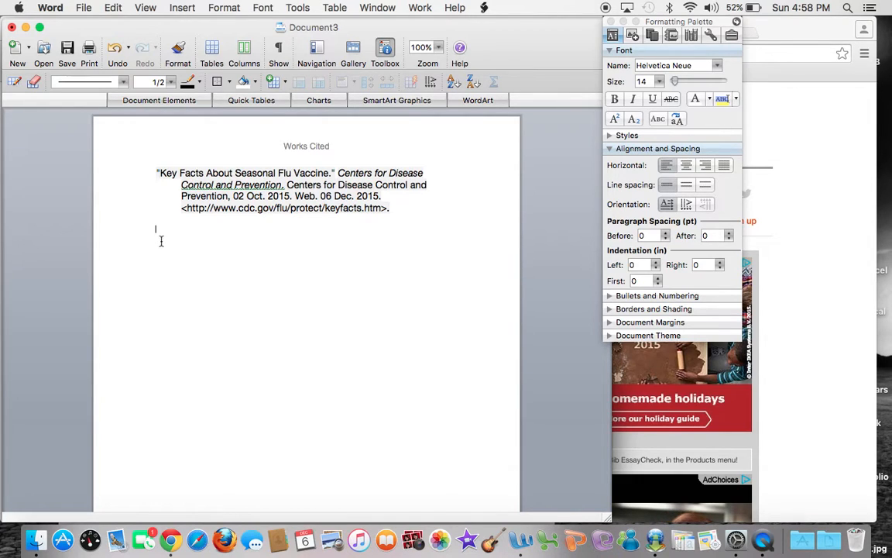
drag(155, 172, 395, 205)
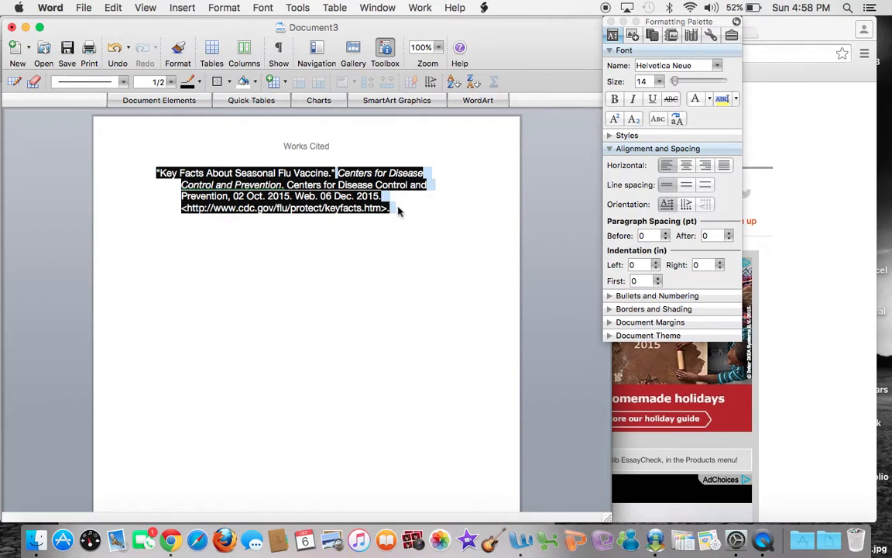
click(352, 220)
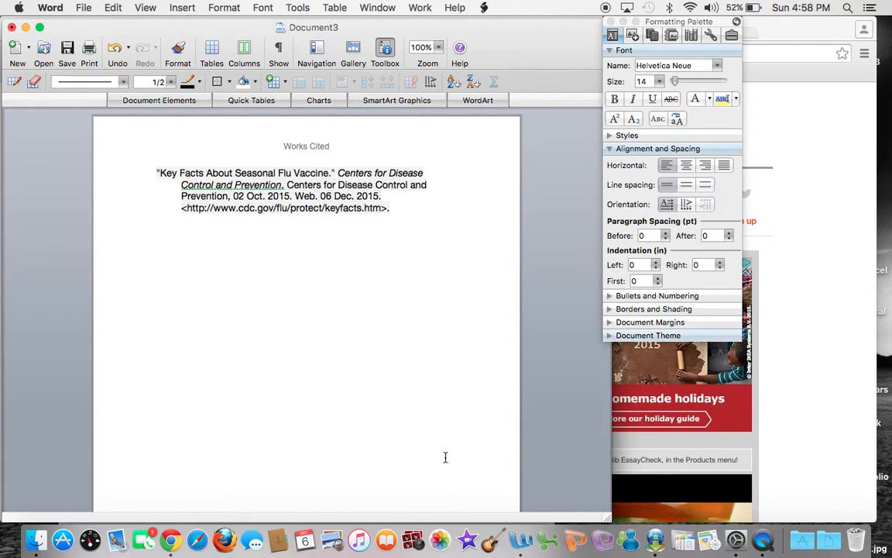
- Switch to Chrome and examine the open KidsHealth "Flu Facts" article for its title, reviewer and review date
right_click(170, 539)
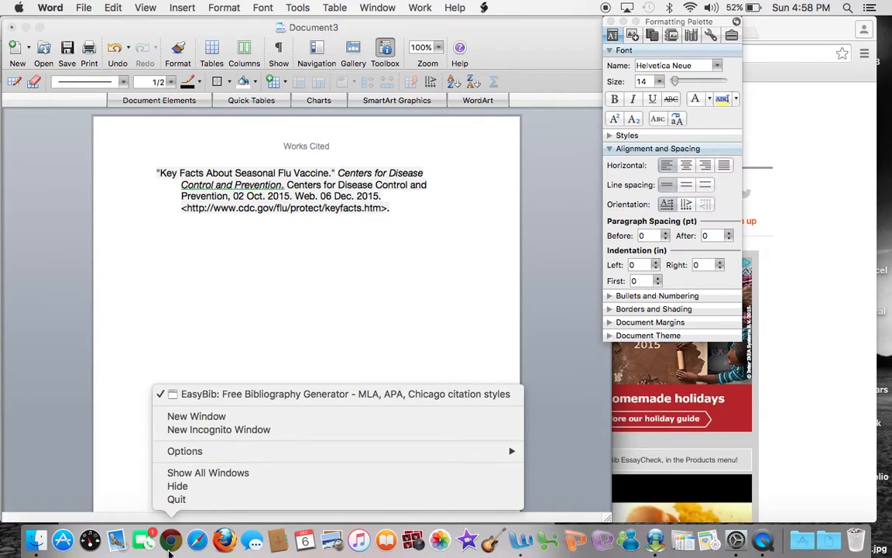
click(789, 231)
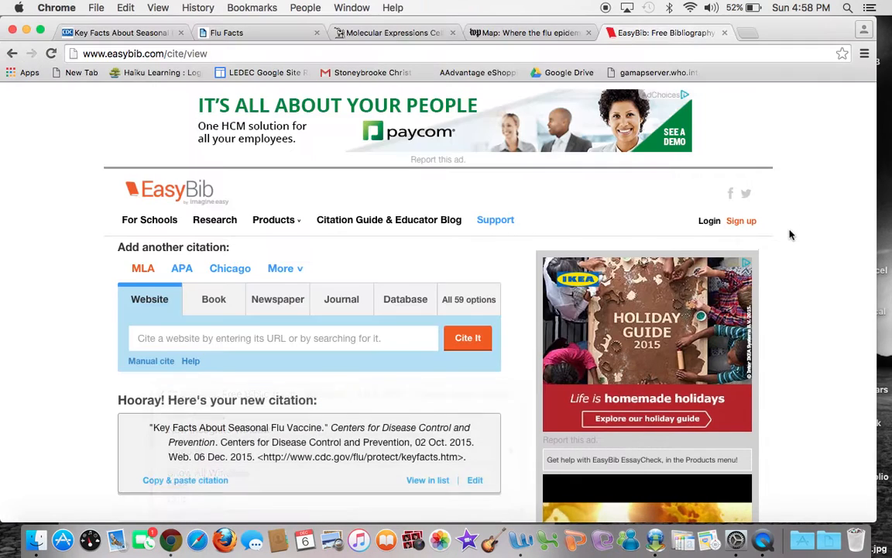
click(254, 34)
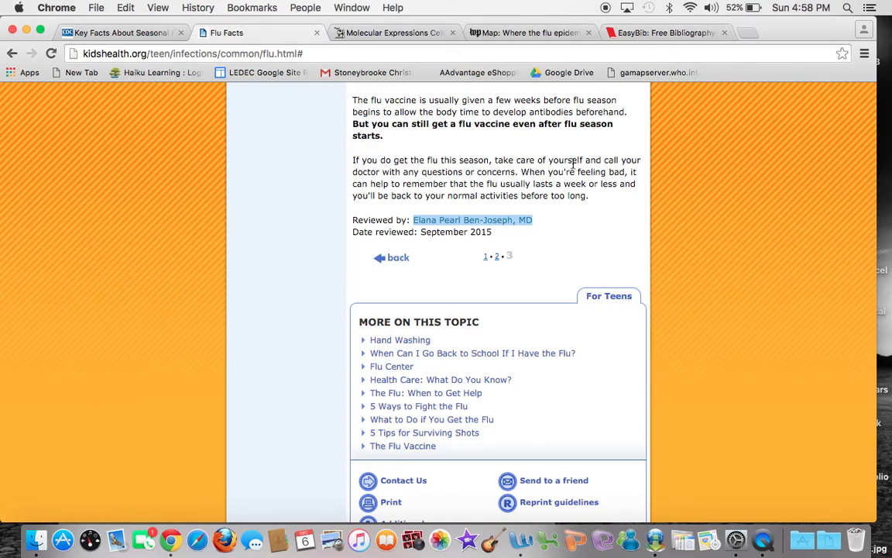
scroll(573, 163, up, 15)
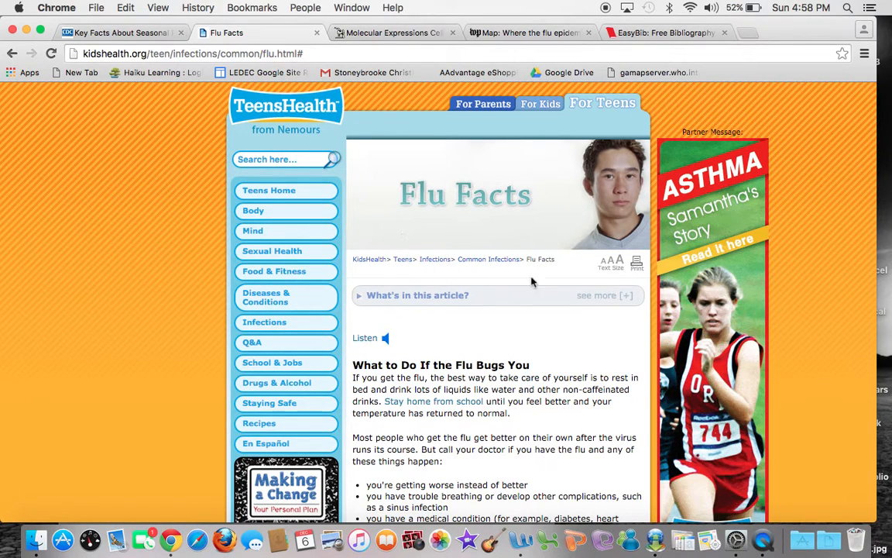
scroll(488, 378, down, 13)
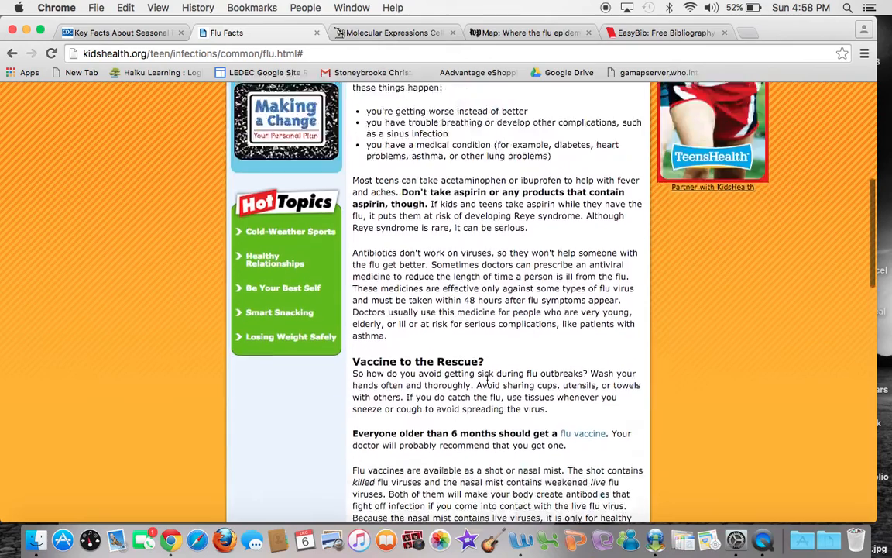
scroll(488, 379, down, 3)
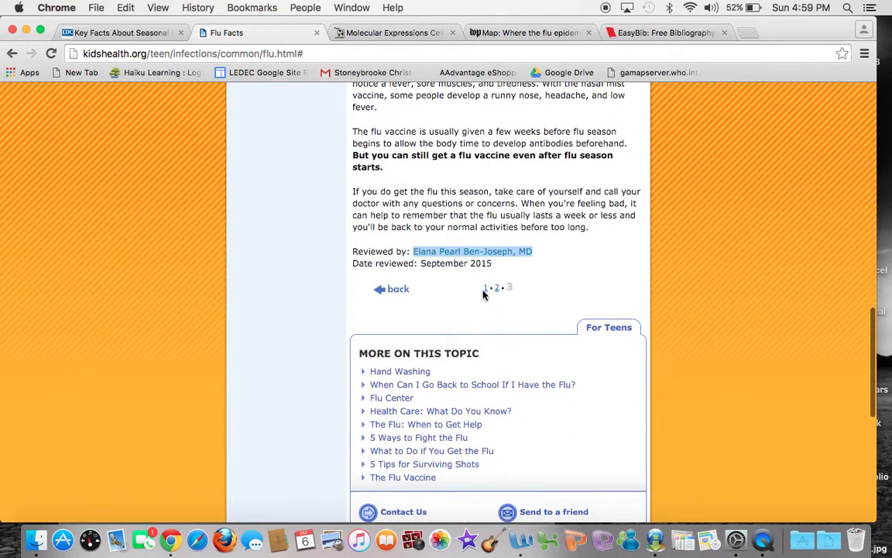
click(509, 288)
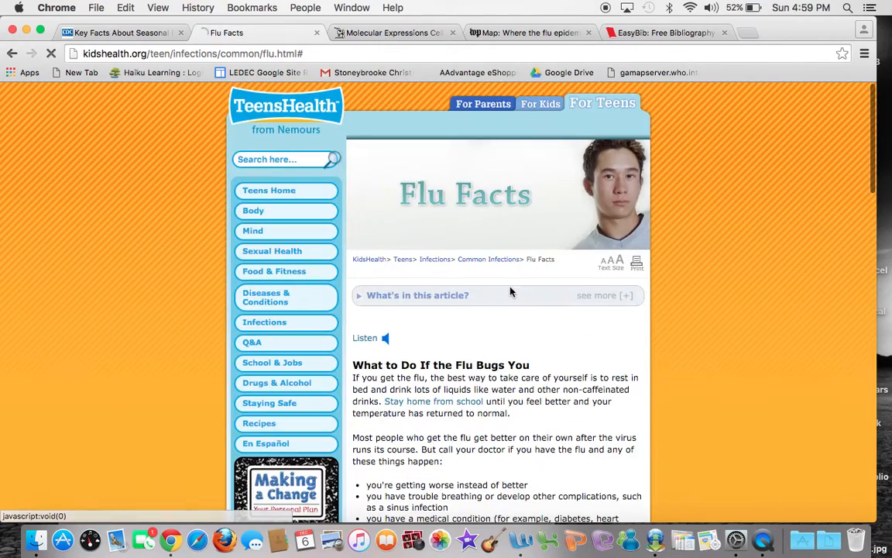
scroll(488, 371, down, 15)
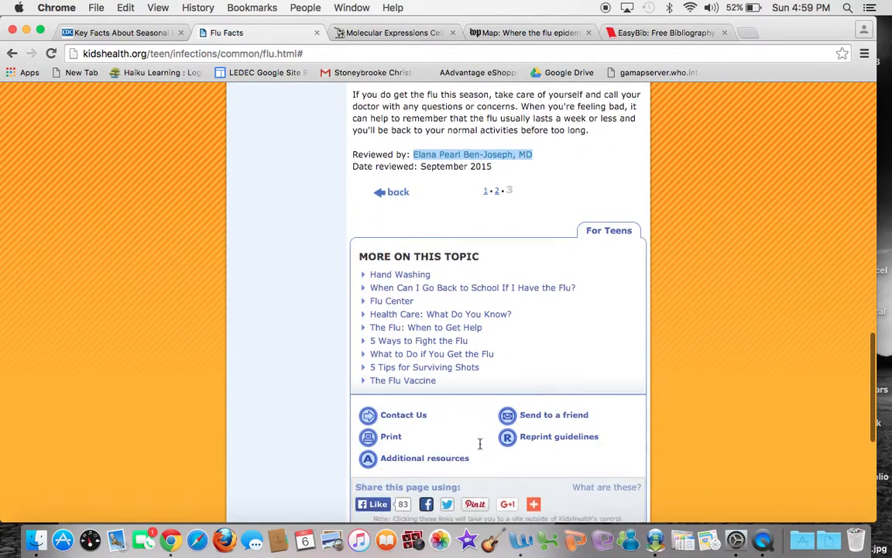
scroll(479, 443, down, 2)
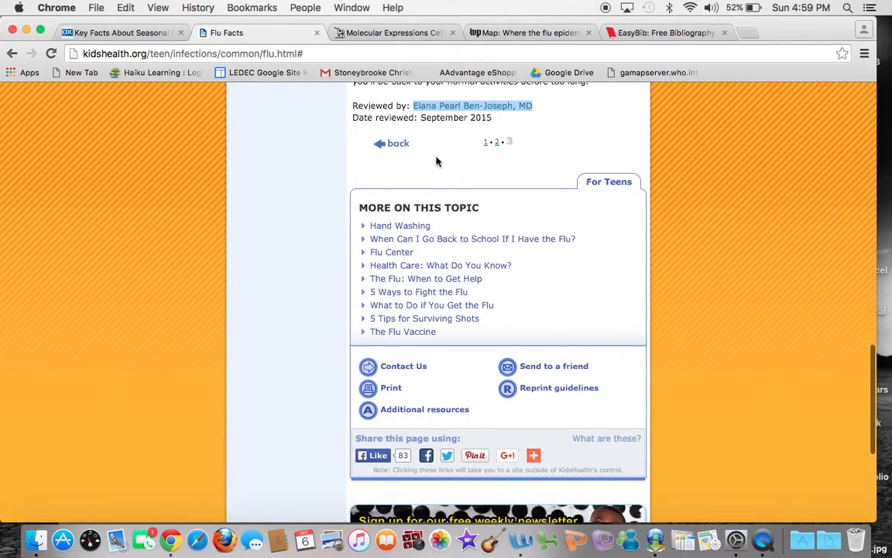
- Examine the review date at the end of the Flu Facts article, noting the month and year given
scroll(434, 160, up, 4)
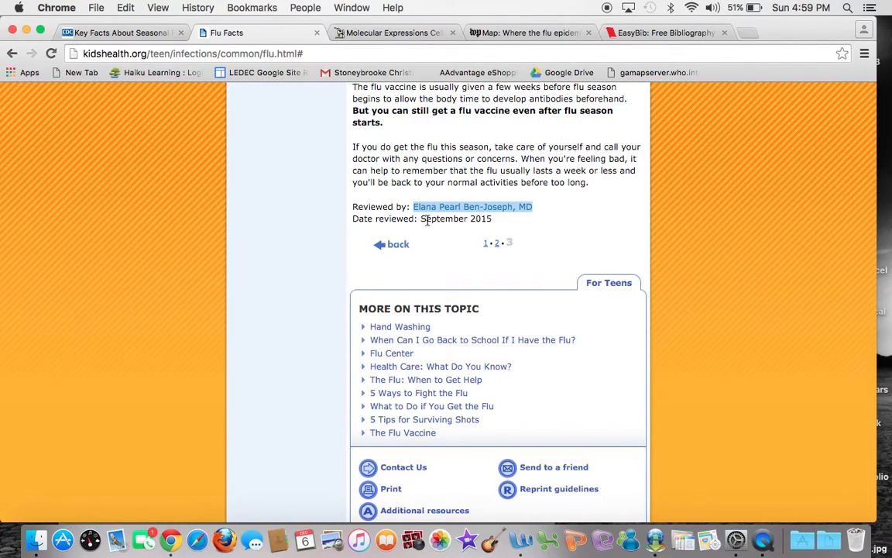
drag(498, 225, 421, 223)
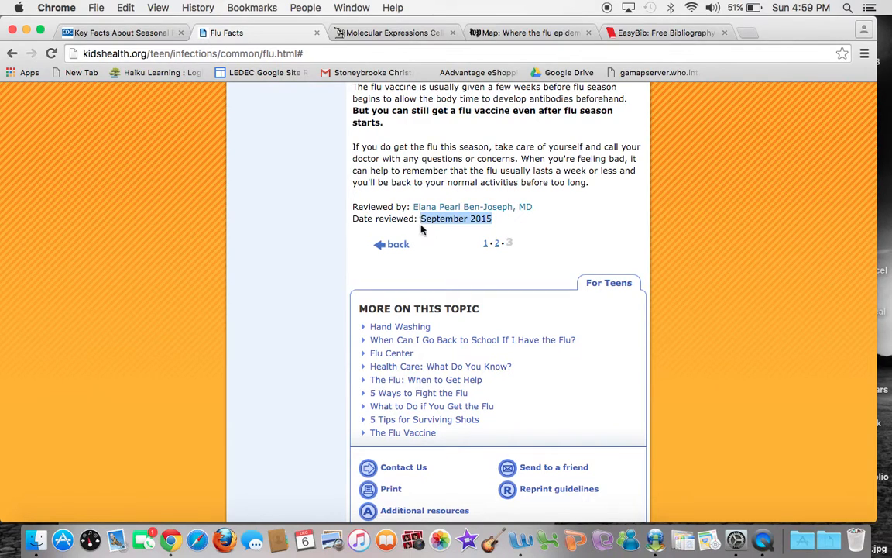
click(511, 220)
drag(498, 221, 472, 220)
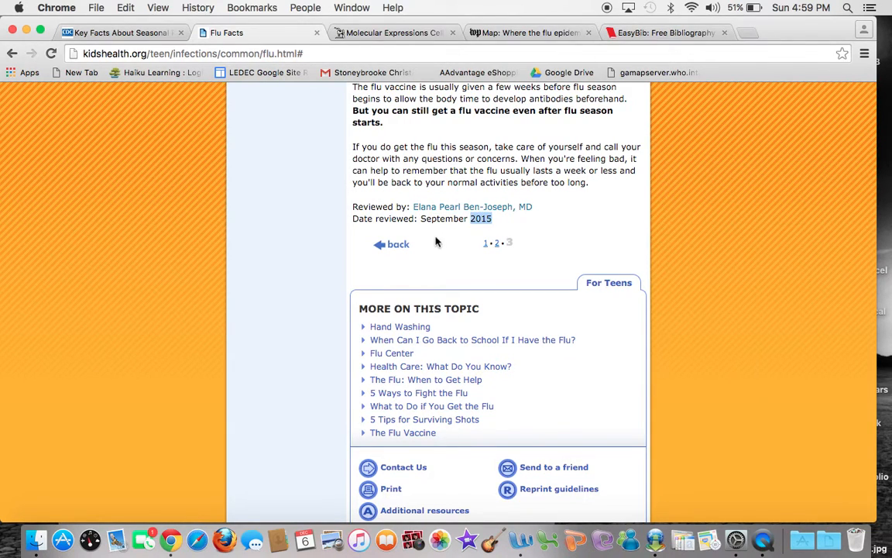
click(448, 243)
drag(495, 222, 470, 220)
click(461, 248)
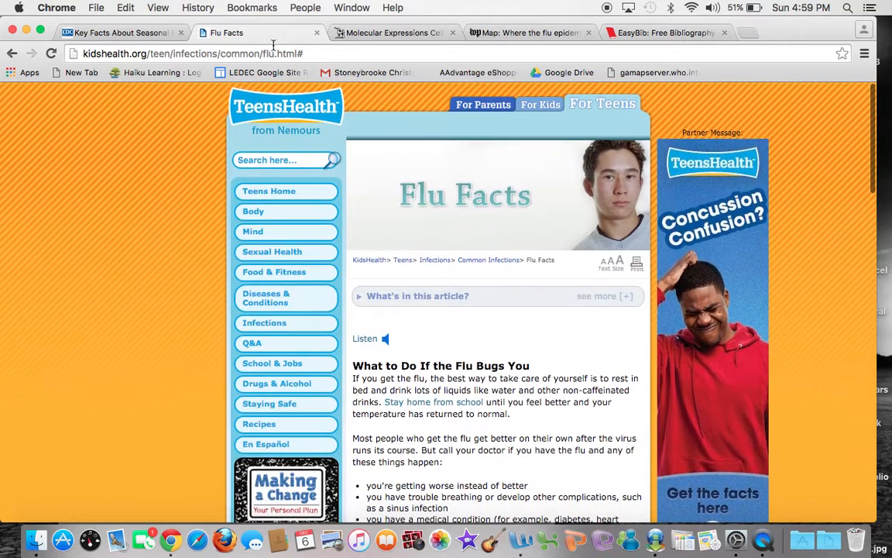
- Copy the Flu Facts page address and submit it in EasyBib as an MLA website source to cite
click(272, 53)
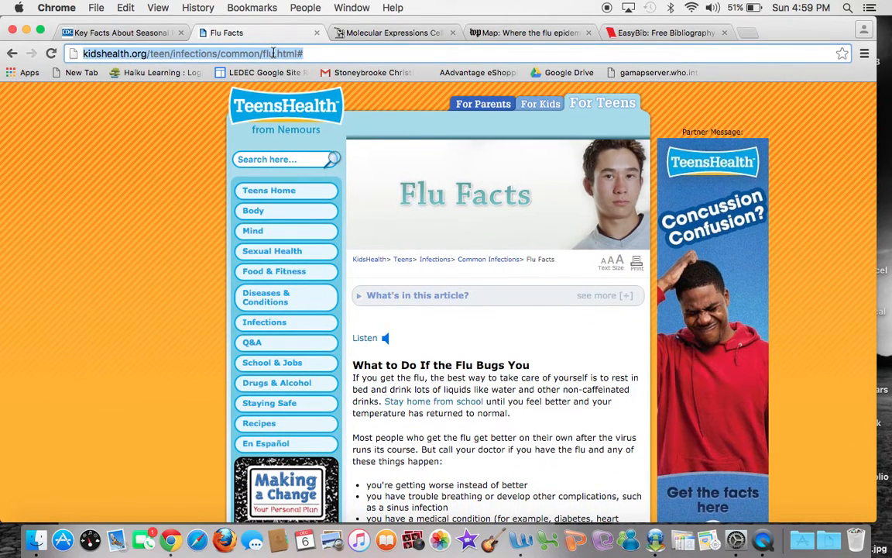
key(super+c)
click(632, 33)
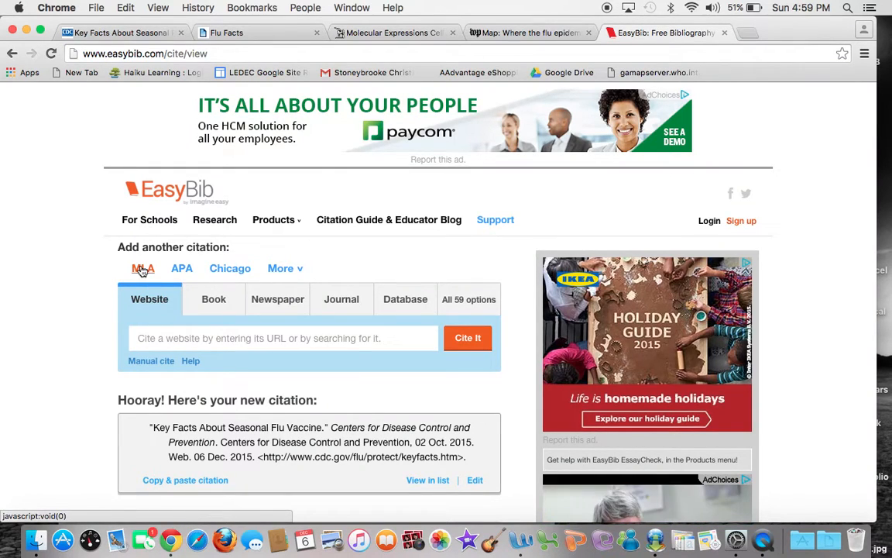
click(140, 337)
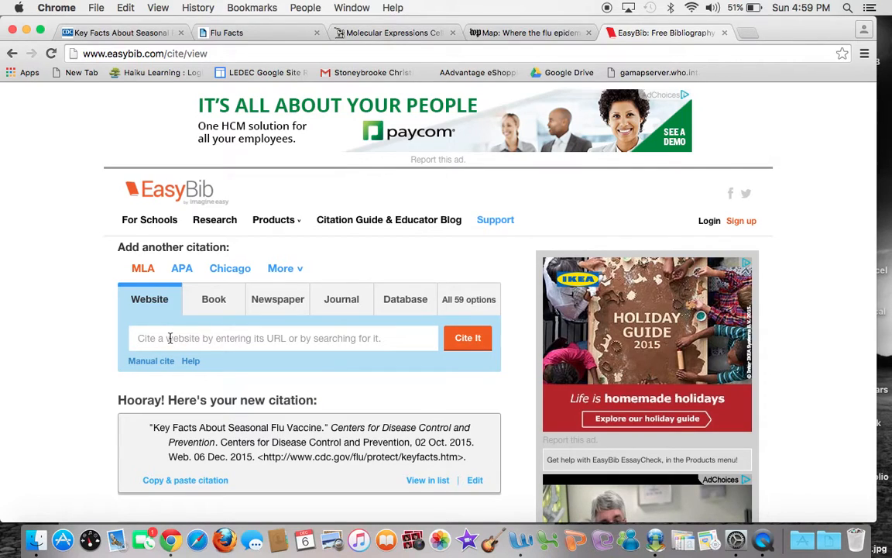
key(super+v)
click(168, 339)
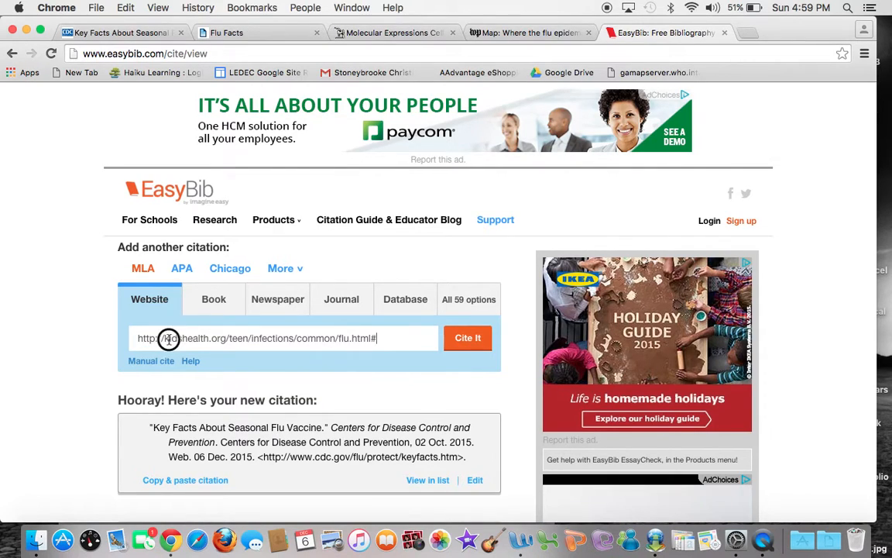
drag(168, 339, 241, 339)
click(408, 344)
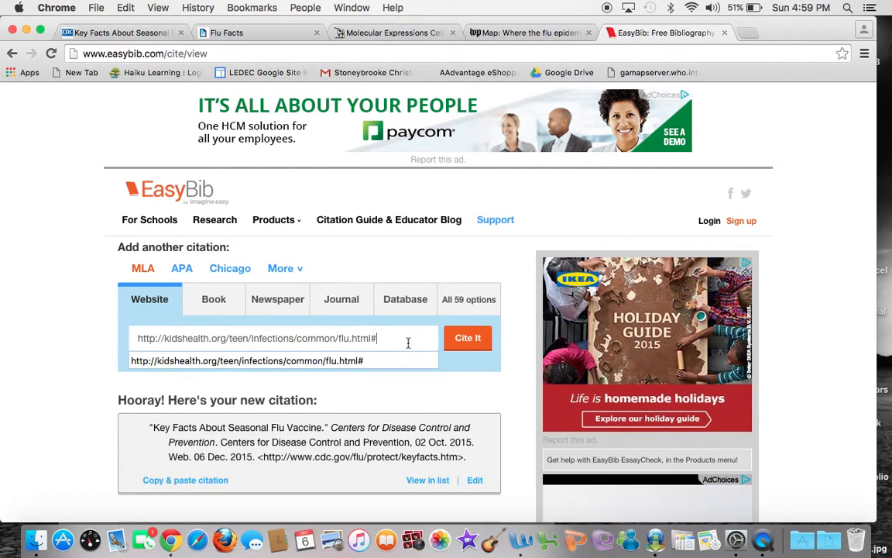
click(472, 340)
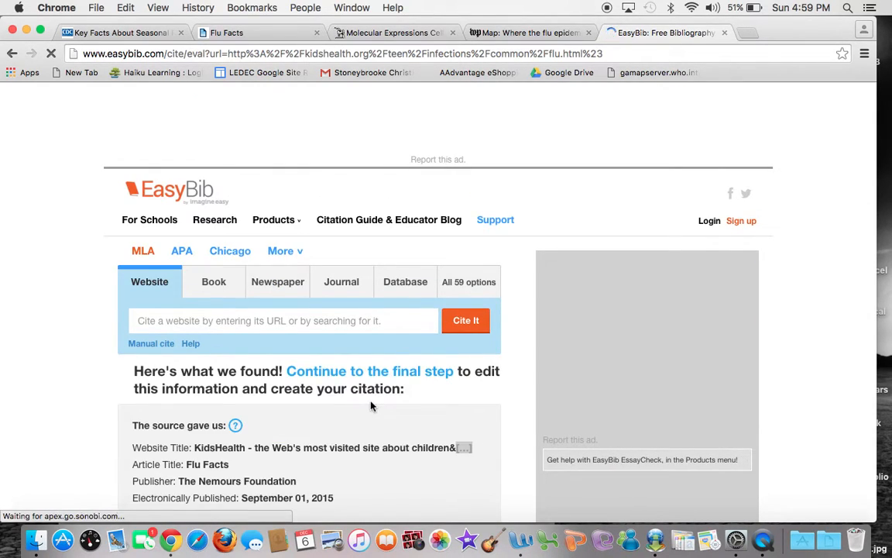
- Review the source details EasyBib found, especially the author, and continue to the citation form
scroll(302, 448, down, 5)
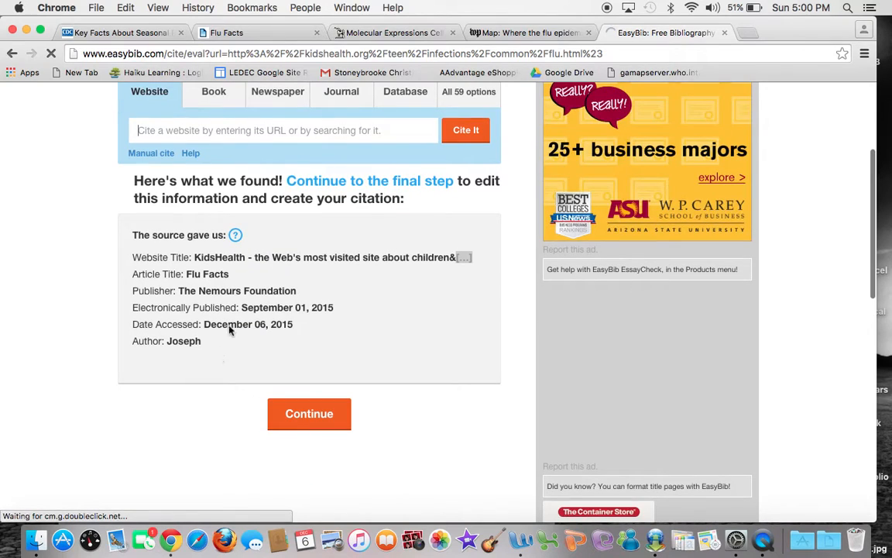
drag(203, 346, 167, 342)
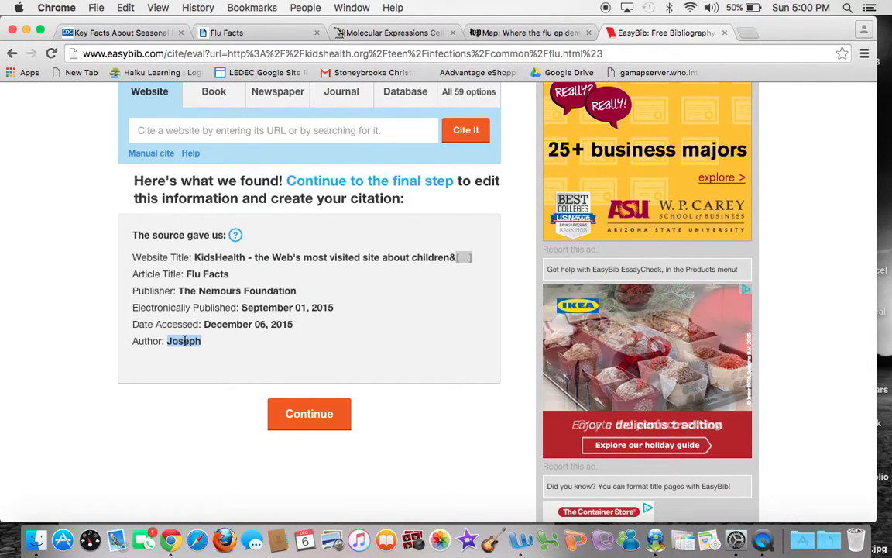
click(389, 329)
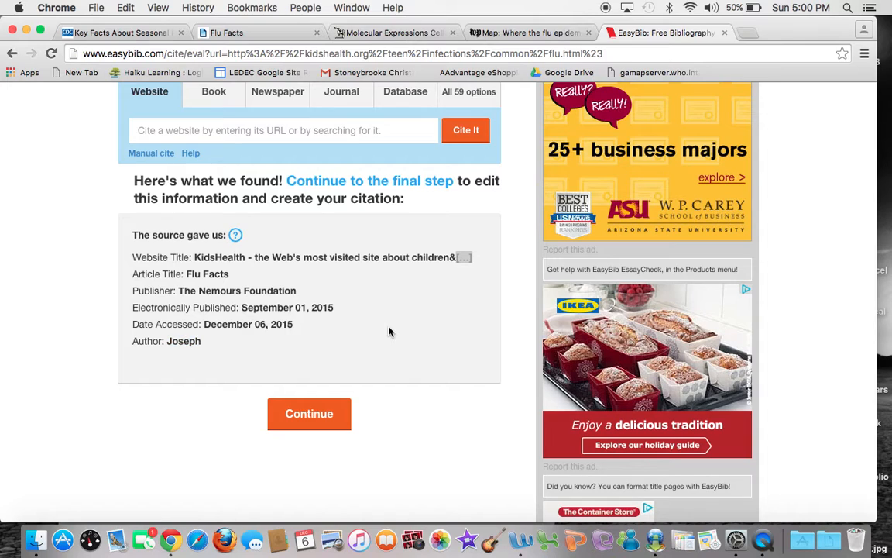
click(314, 419)
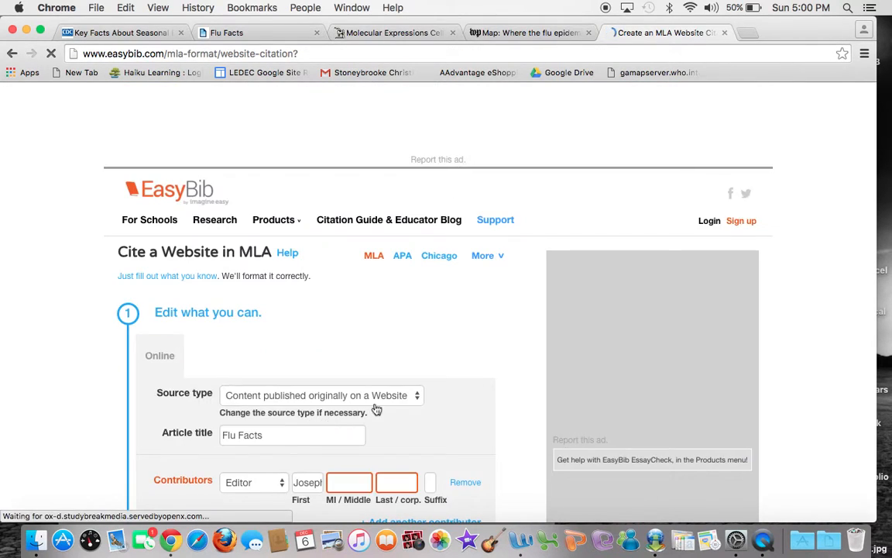
- Change the contributor's role to Author and clear the incorrect first name
scroll(486, 370, down, 3)
scroll(486, 371, down, 3)
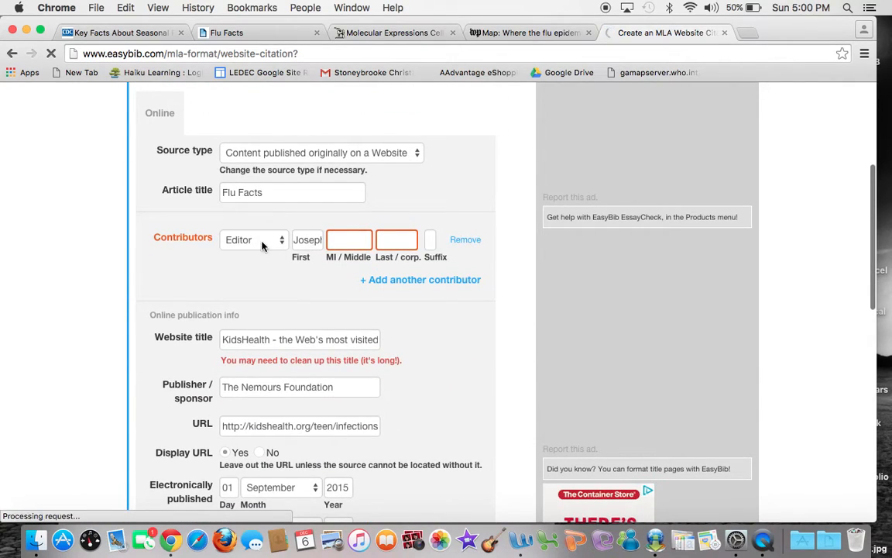
click(283, 243)
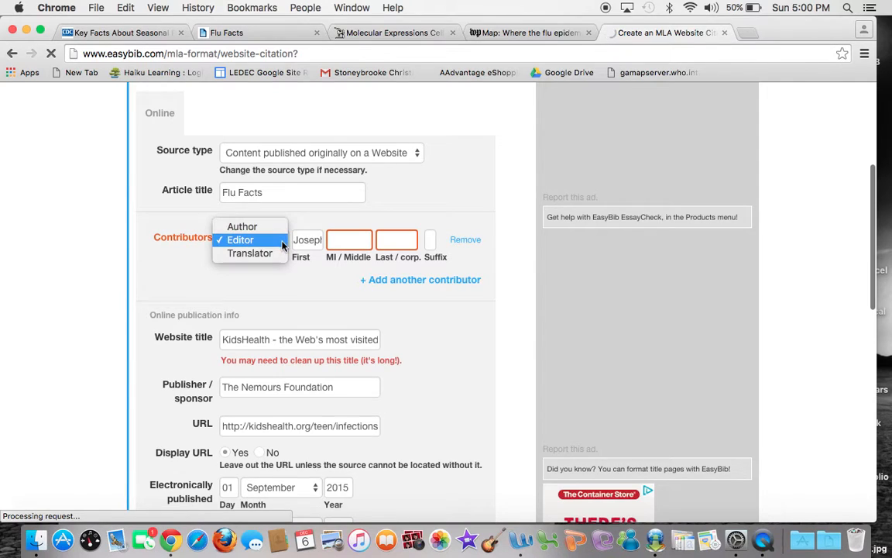
click(271, 236)
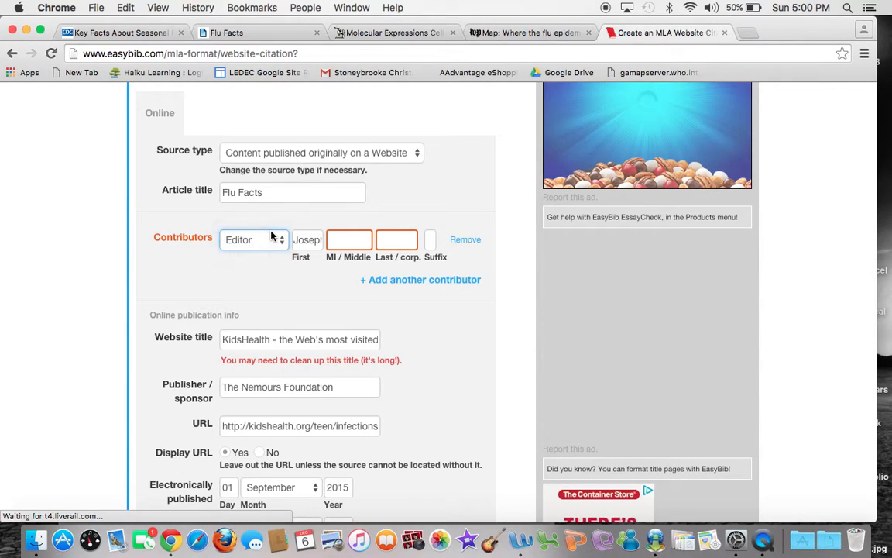
click(312, 240)
double_click(311, 240)
key(BackSpace)
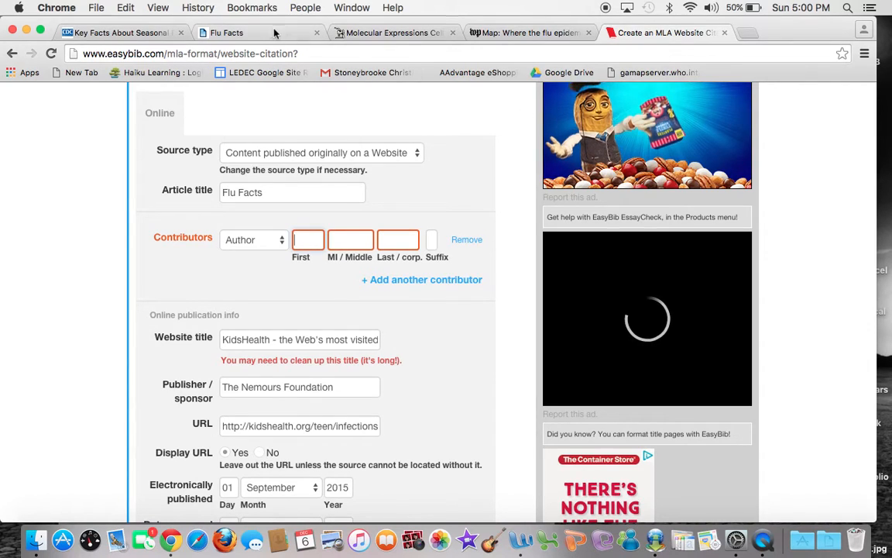
- Check the reviewer's full name at the end of the Flu Facts article and return to the EasyBib form
click(236, 32)
scroll(454, 393, down, 15)
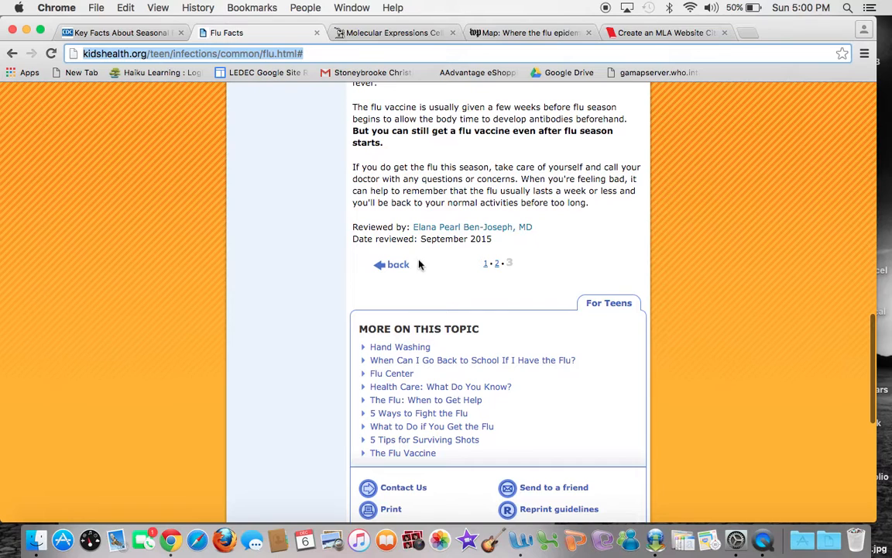
drag(534, 227, 518, 247)
click(410, 218)
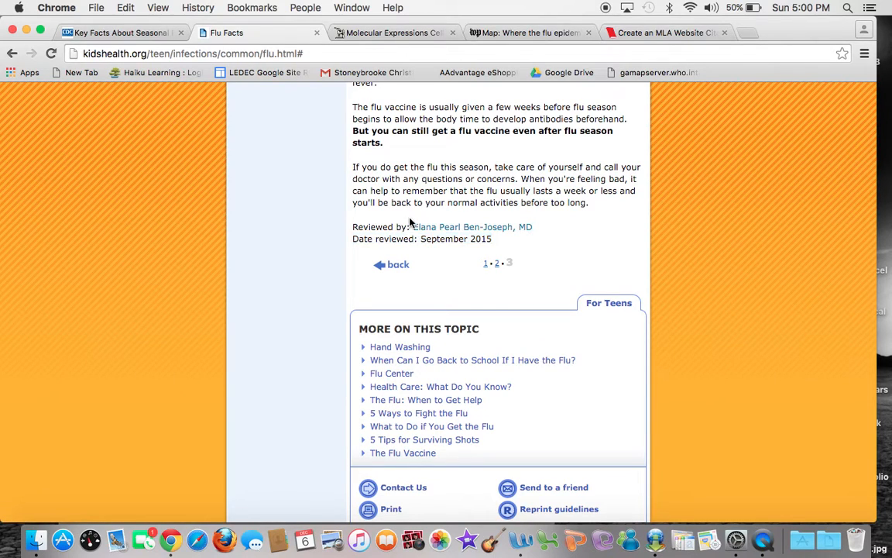
click(662, 33)
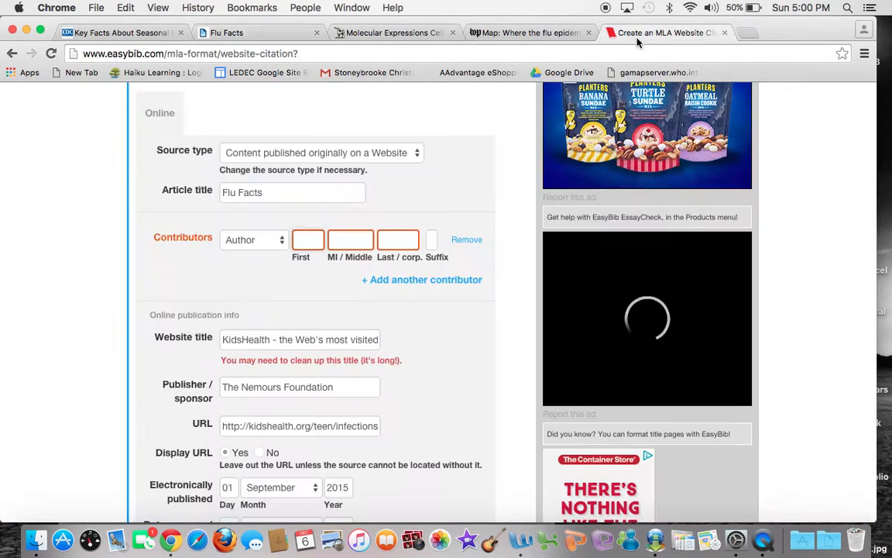
- Enter the reviewer's first, middle and hyphenated last name as the article's author
text(Elana)
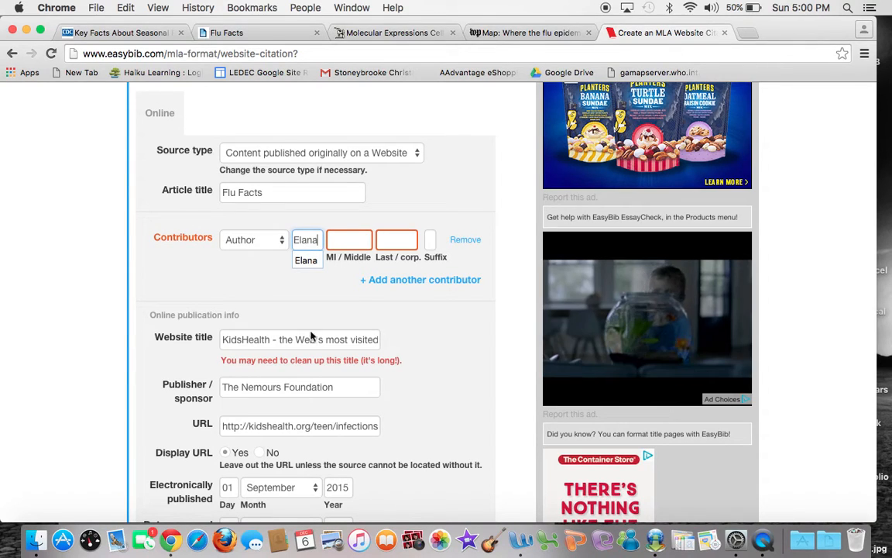
click(342, 239)
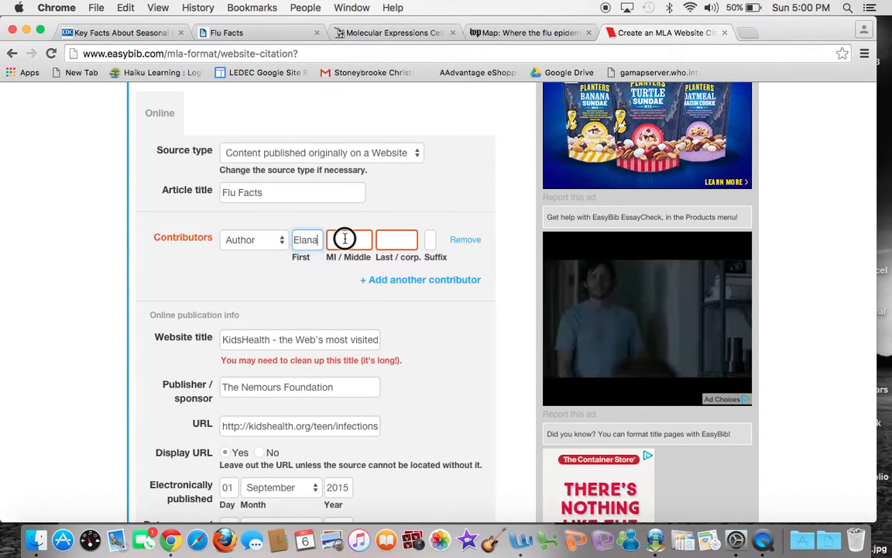
text(Pearl)
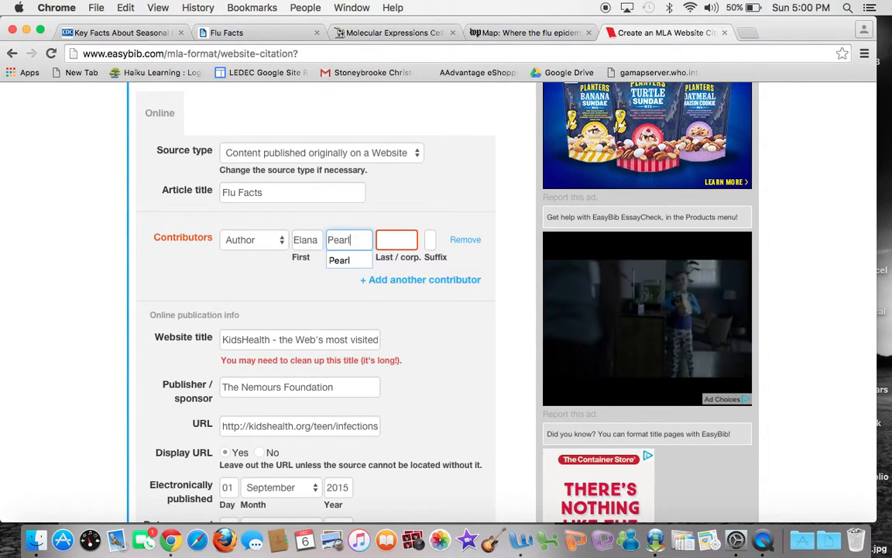
click(394, 240)
text(BEn)
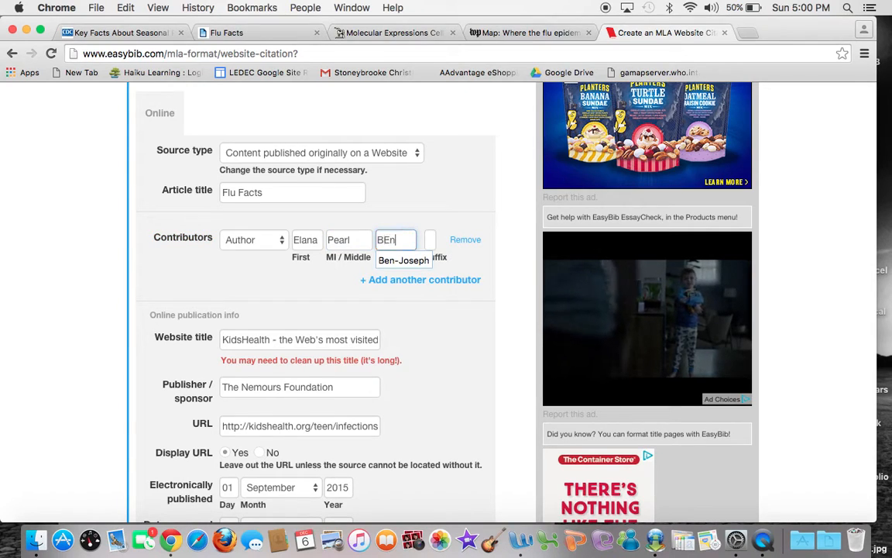
key(BackSpace)
key(BackSpace)
text(en-)
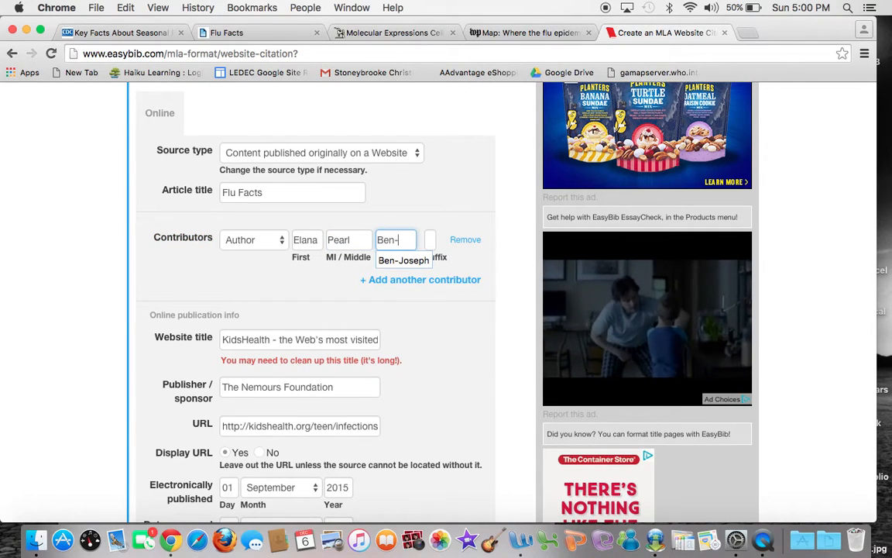
text(Joseph)
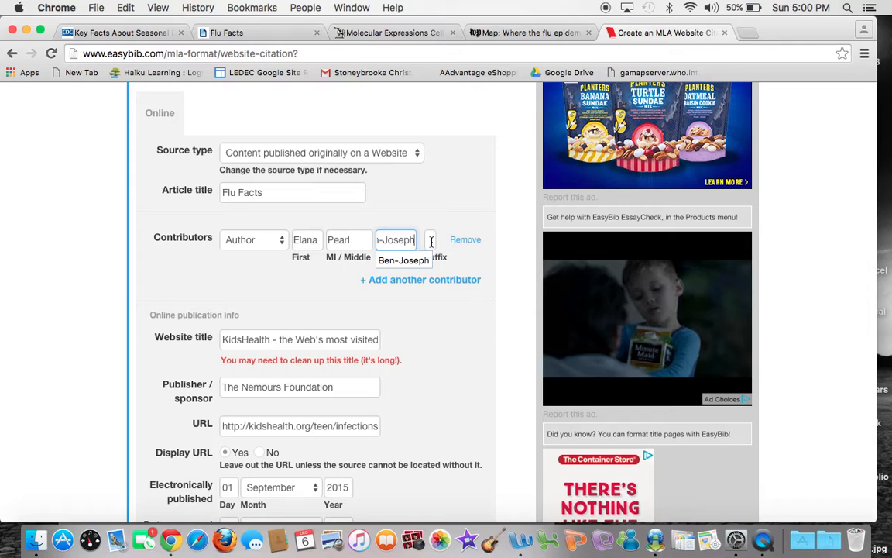
- Add MD as the author's suffix
click(431, 242)
text(MD)
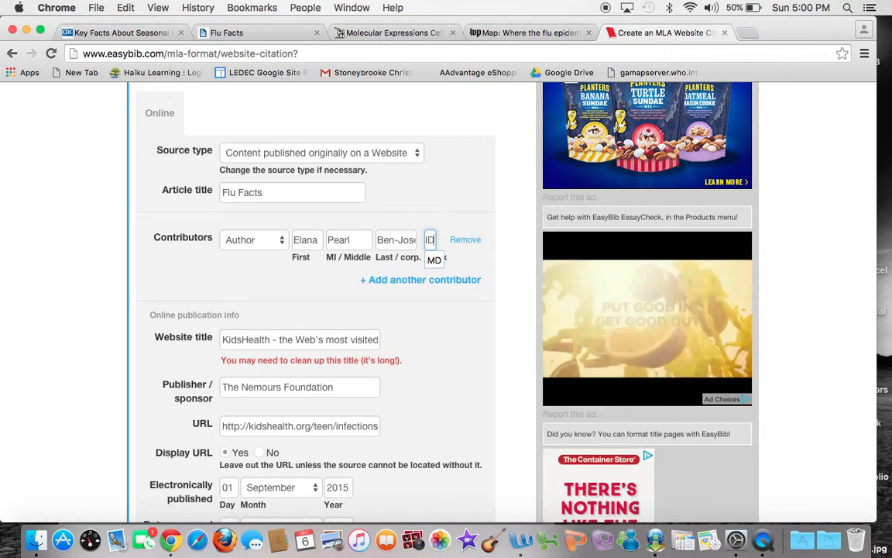
key(Left)
key(Left)
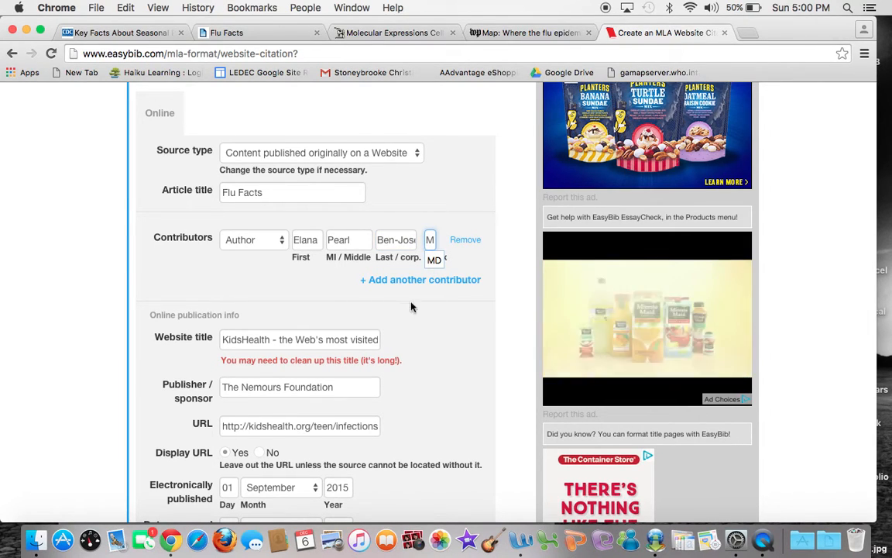
click(456, 313)
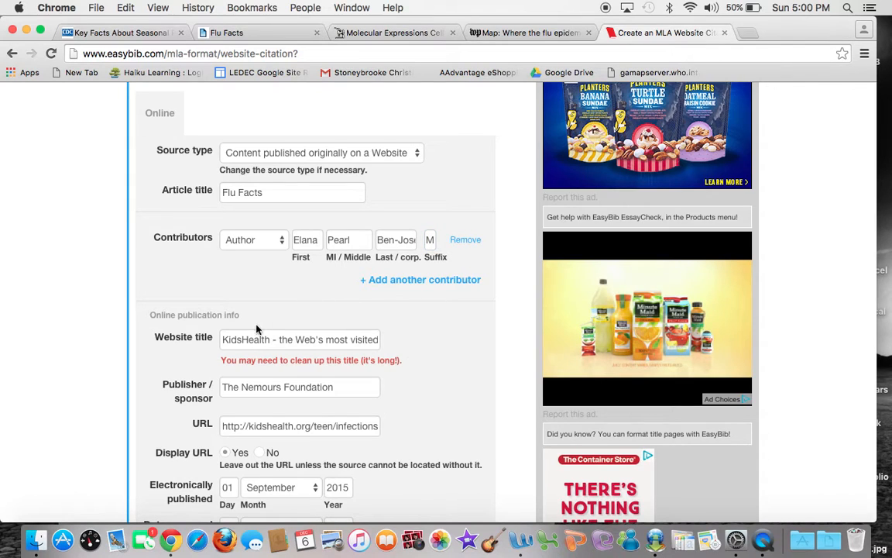
- Clear the day from the electronic publication date, leaving only September 2015
scroll(412, 401, down, 3)
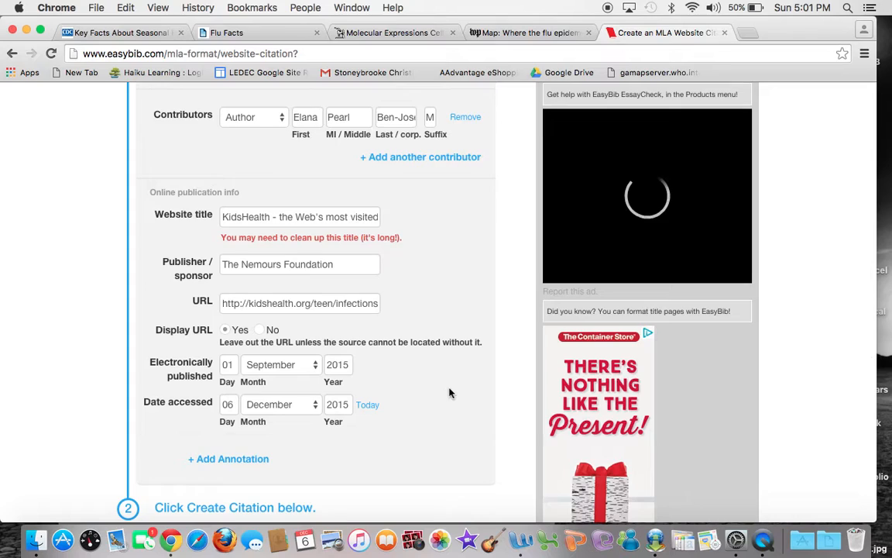
click(229, 365)
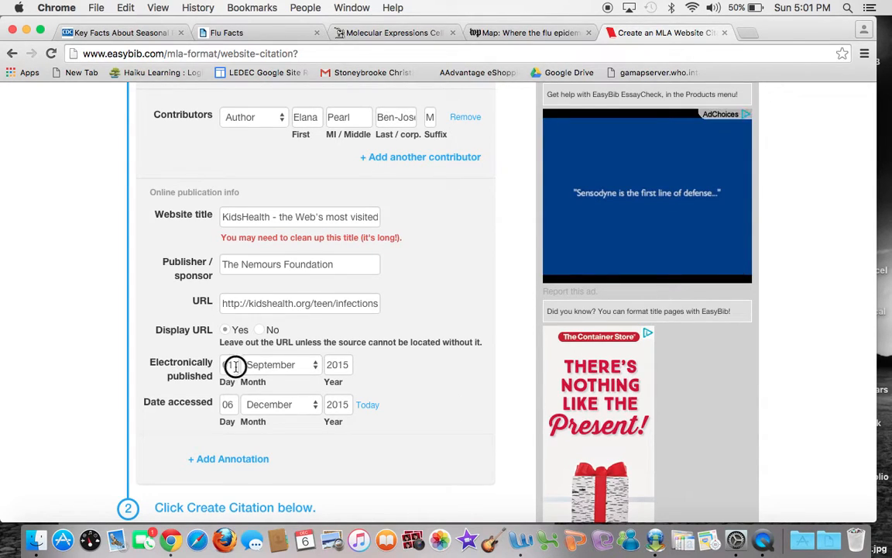
key(BackSpace)
key(BackSpace)
click(408, 359)
- Create the Flu Facts citation, and paste its full text below the CDC entry on the Works Cited page in Word
scroll(411, 364, down, 3)
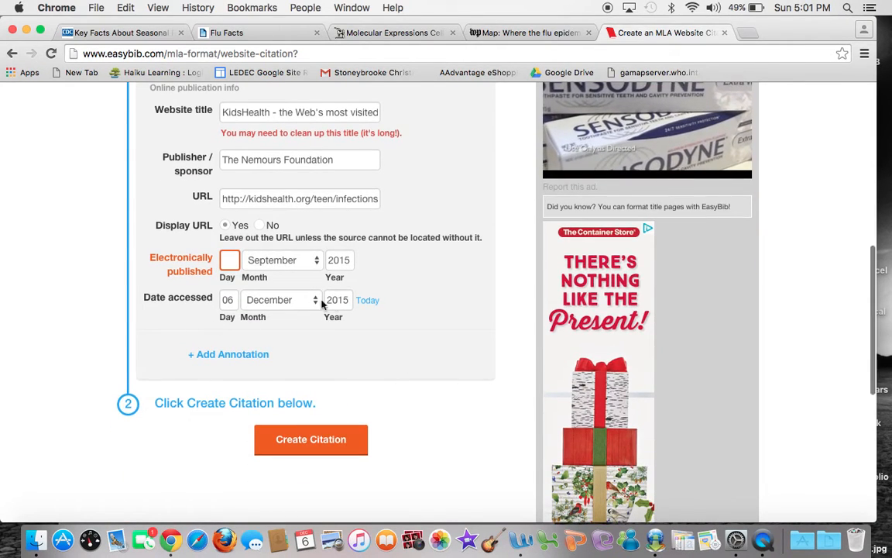
click(314, 446)
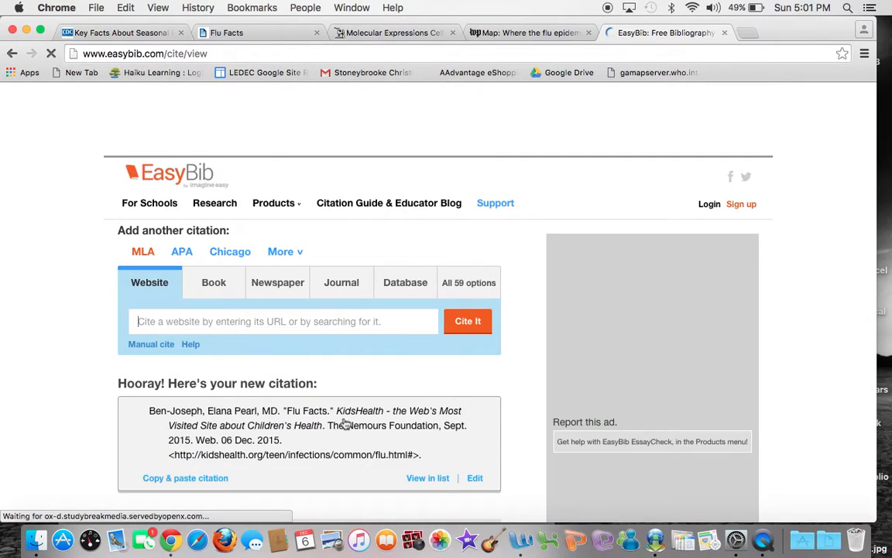
drag(154, 426, 442, 467)
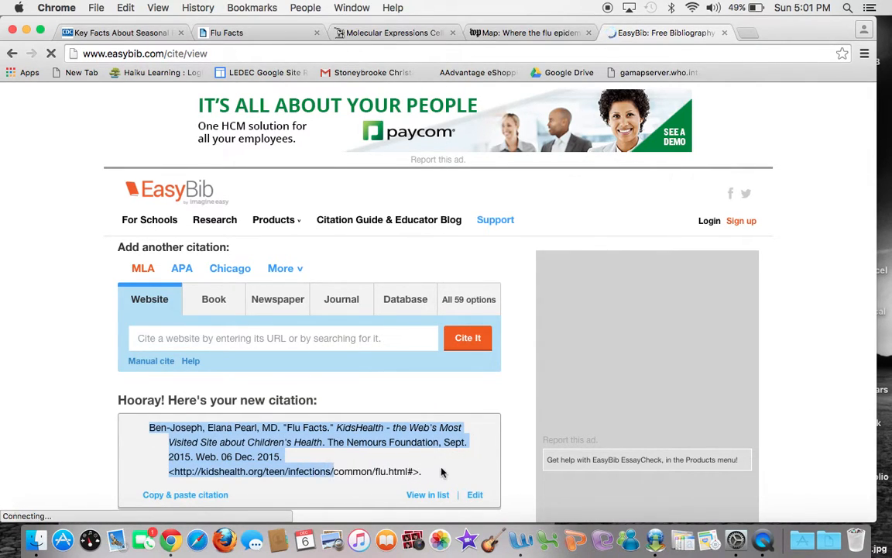
click(147, 451)
drag(133, 427, 448, 470)
key(super+c)
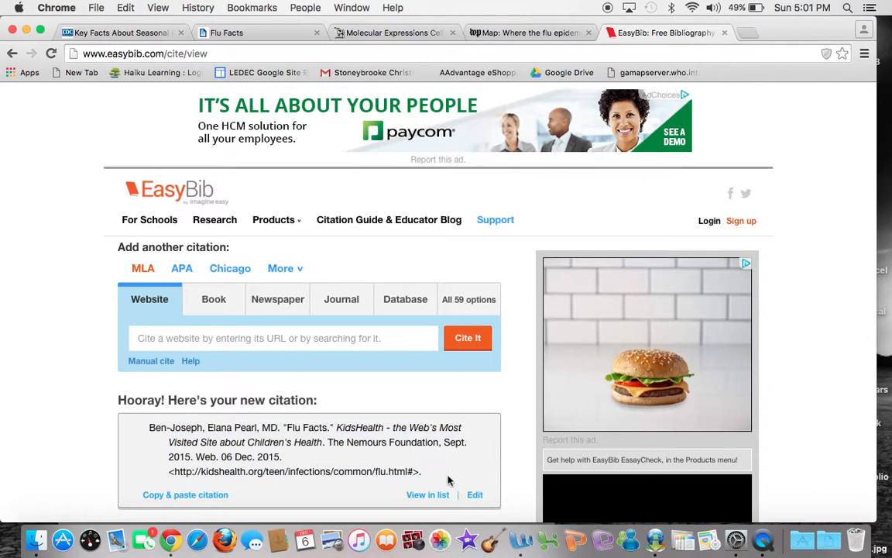
click(521, 542)
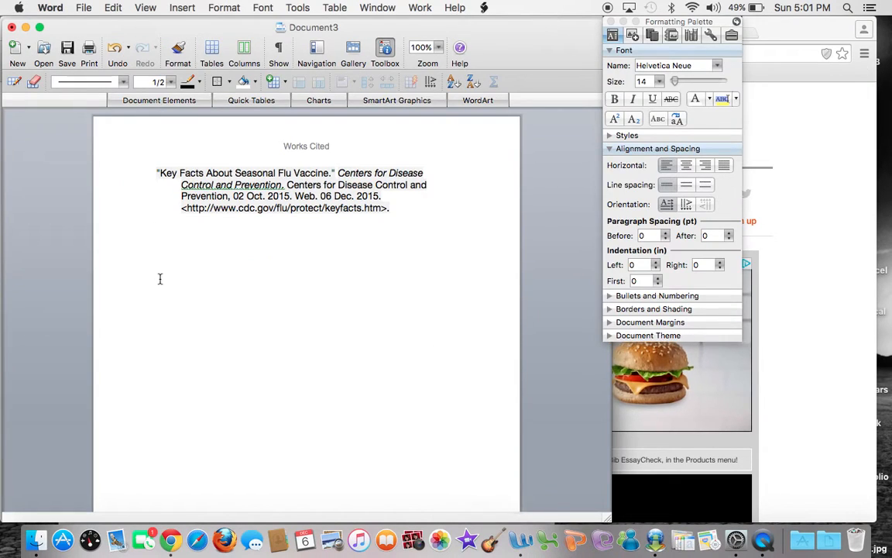
key(super+v)
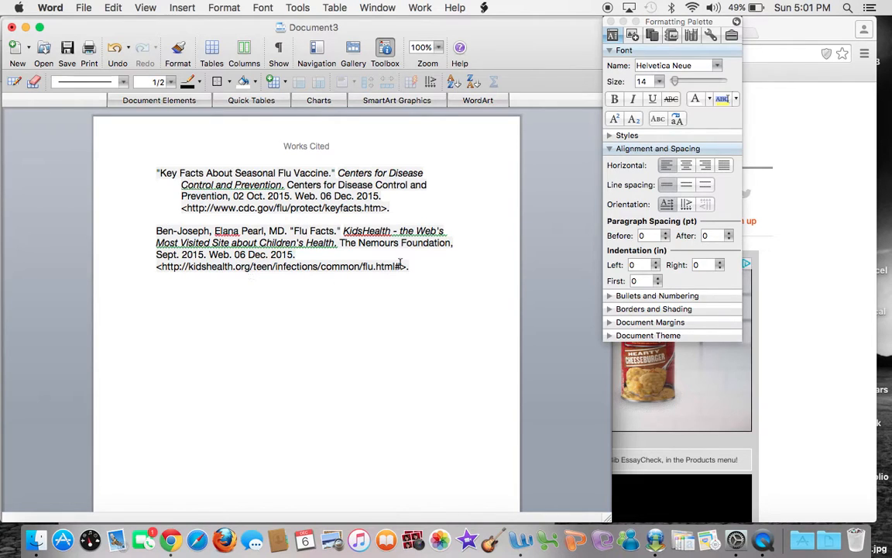
- Break the Flu Facts citation into lines, indent each line after the first by 0.5 in, and start a new unindented line below it
click(445, 230)
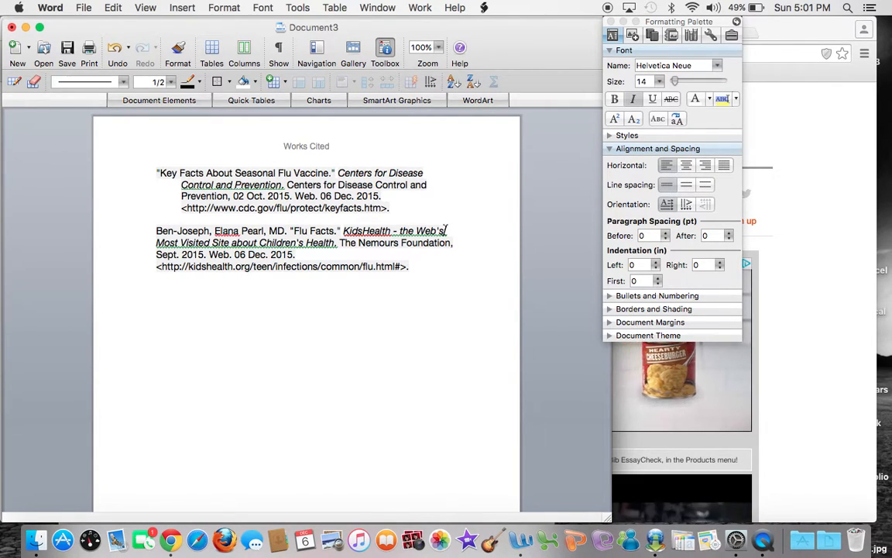
key(Return)
key(Tab)
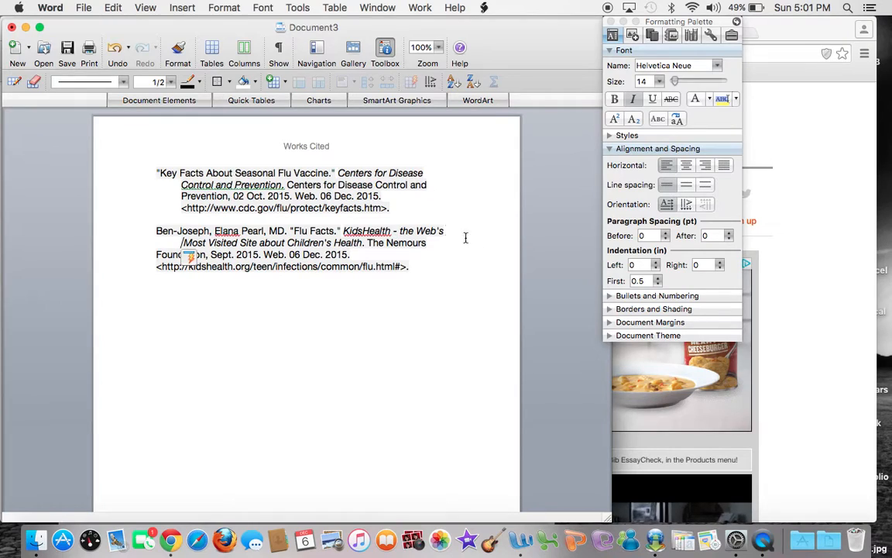
click(427, 243)
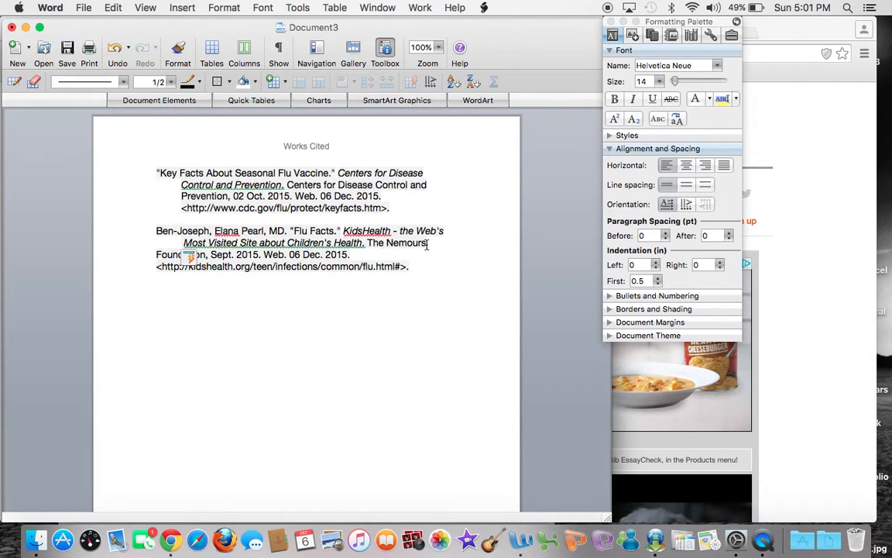
key(Return)
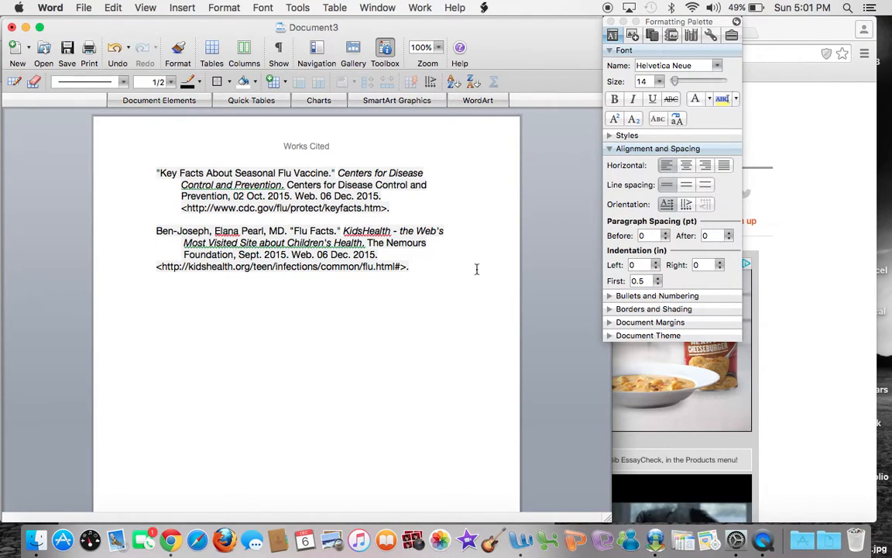
click(380, 257)
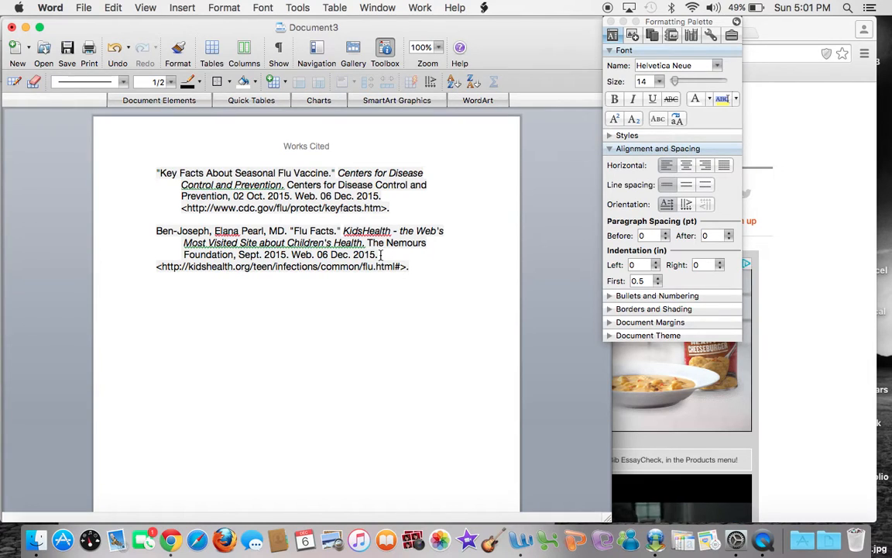
key(Return)
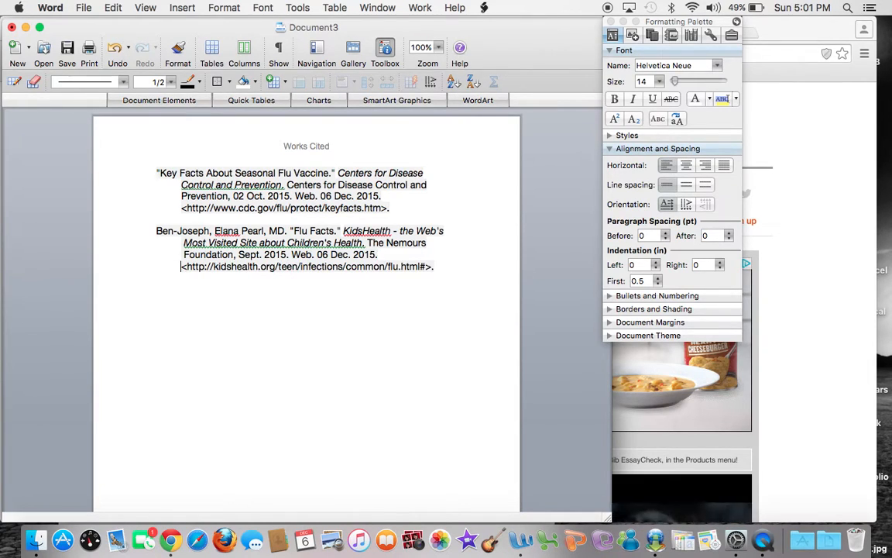
click(445, 265)
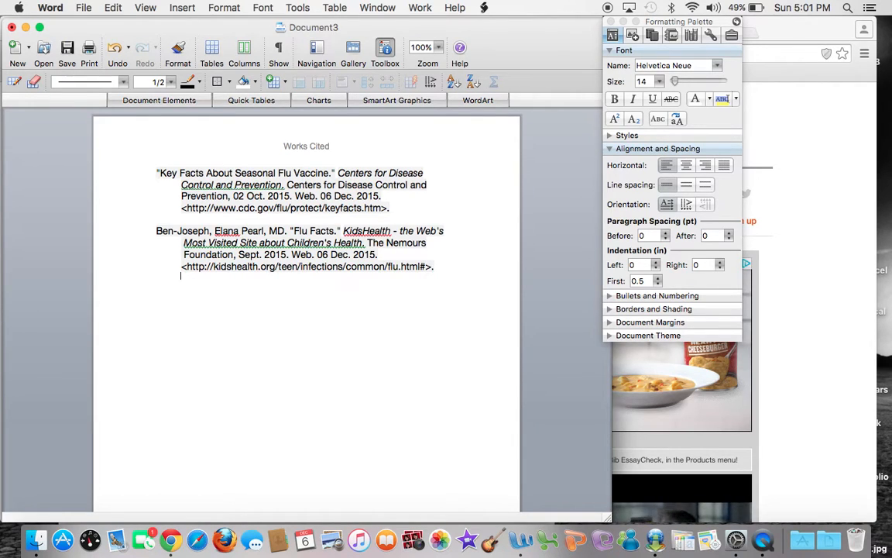
click(397, 286)
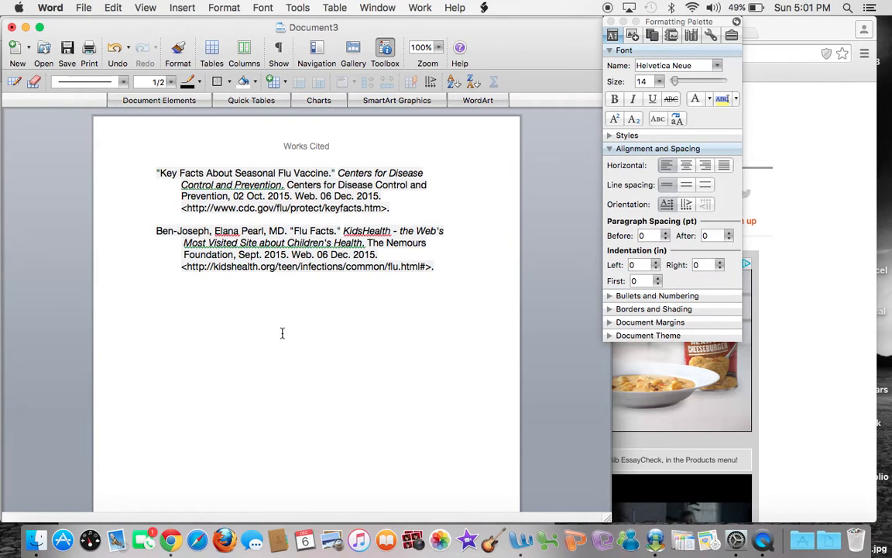
- Switch to Chrome and examine the influenza virus anatomy figure on the Molecular Expressions page
click(803, 358)
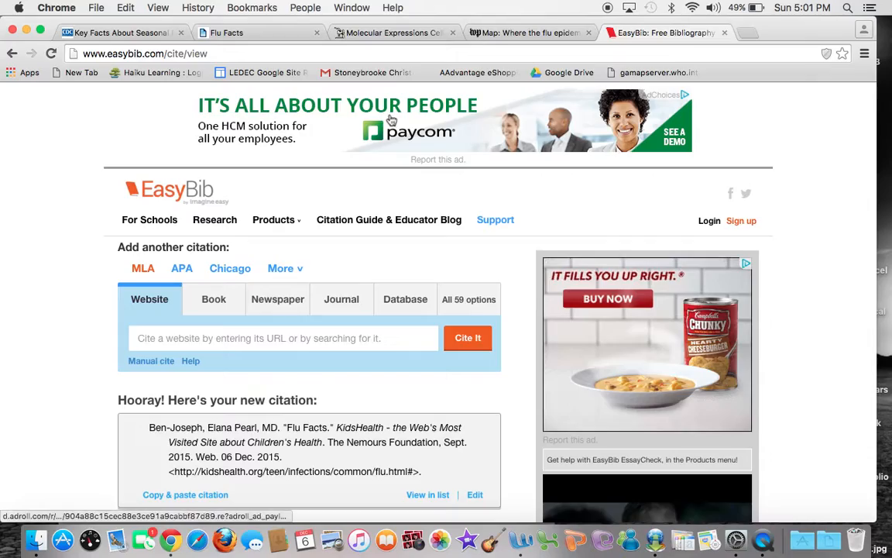
click(385, 35)
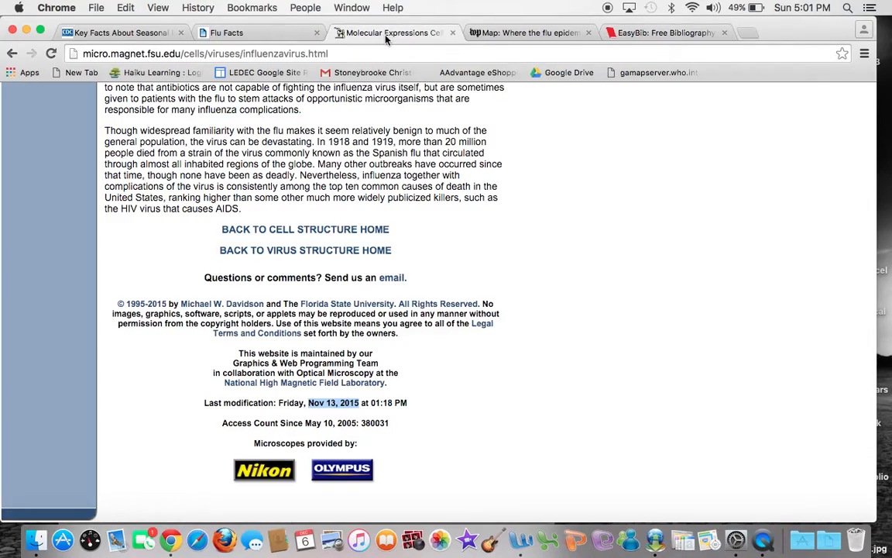
scroll(329, 130, up, 15)
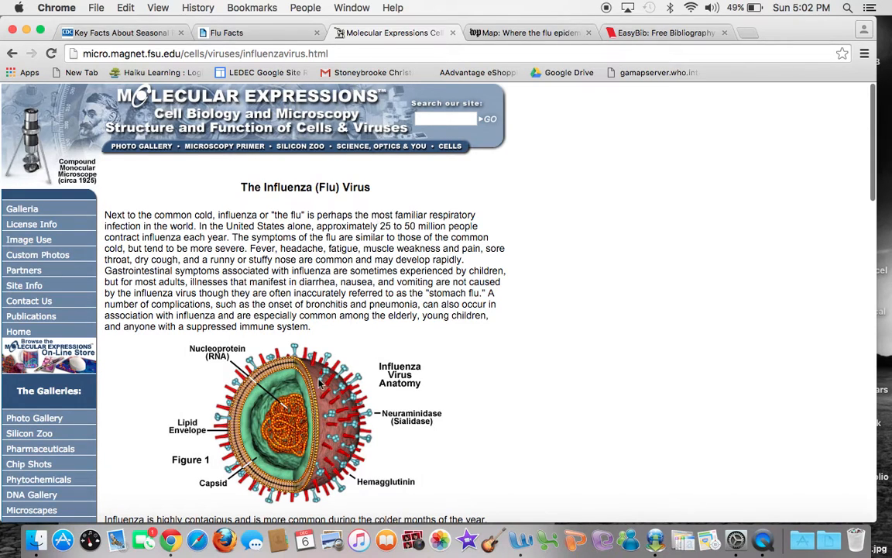
scroll(283, 432, down, 3)
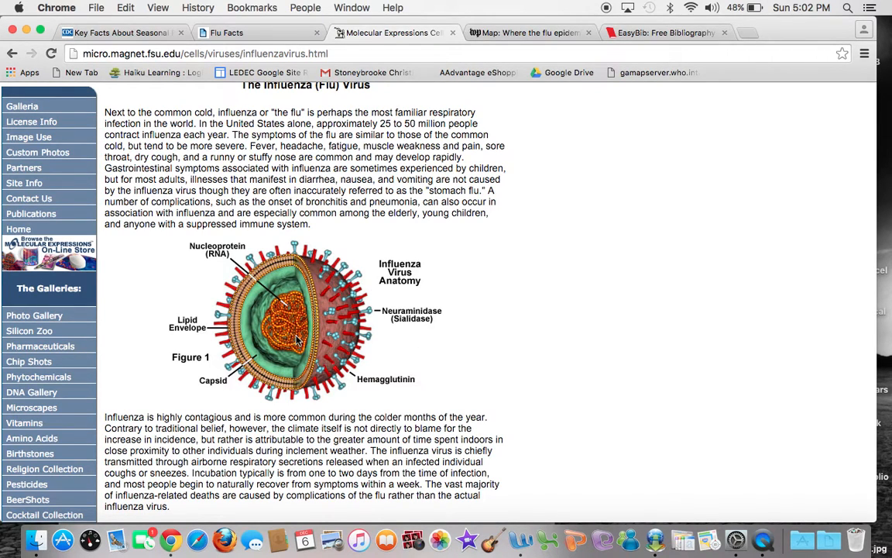
scroll(342, 155, up, 3)
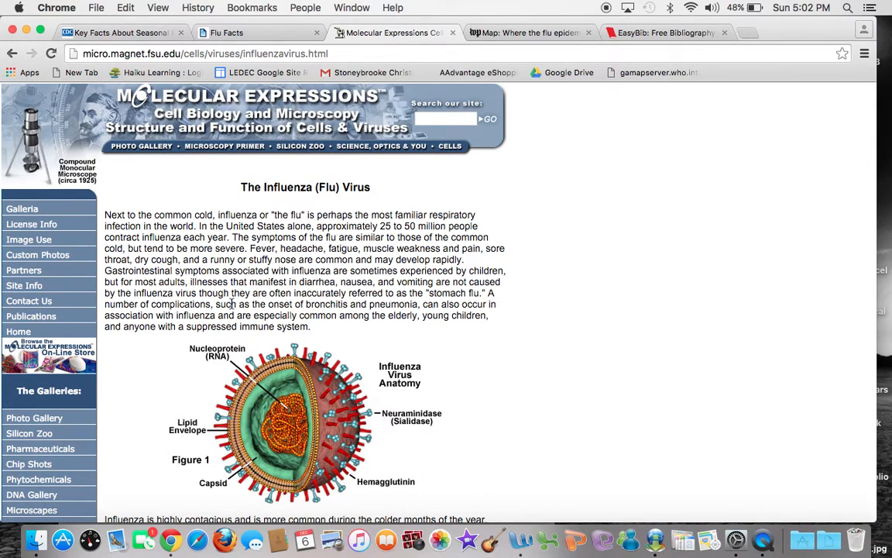
- Search Google for "influenza virus structure" in a new browser tab
click(750, 35)
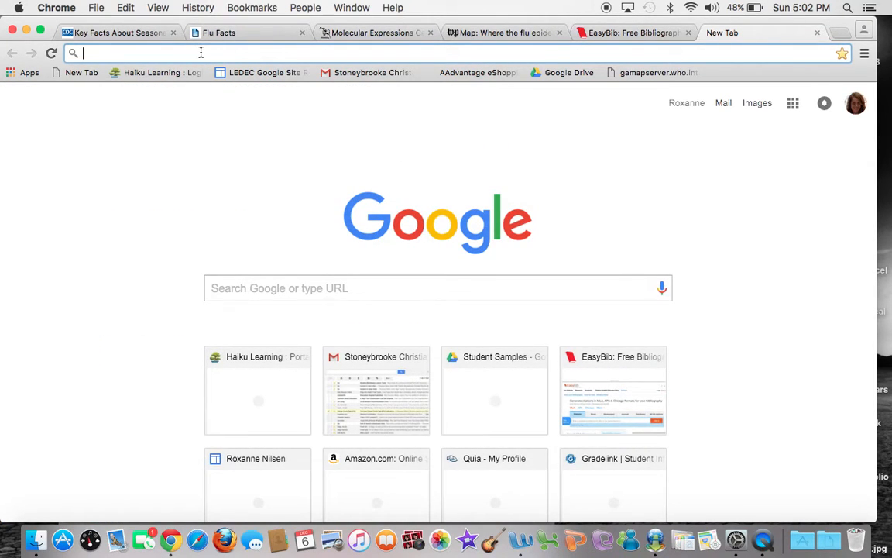
text(inv)
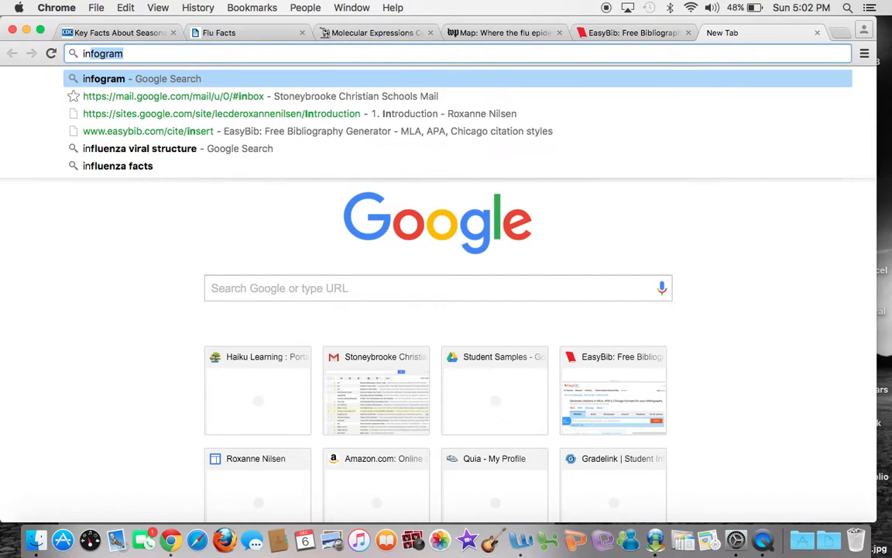
key(BackSpace)
text(fo)
key(BackSpace)
key(BackSpace)
text(luen)
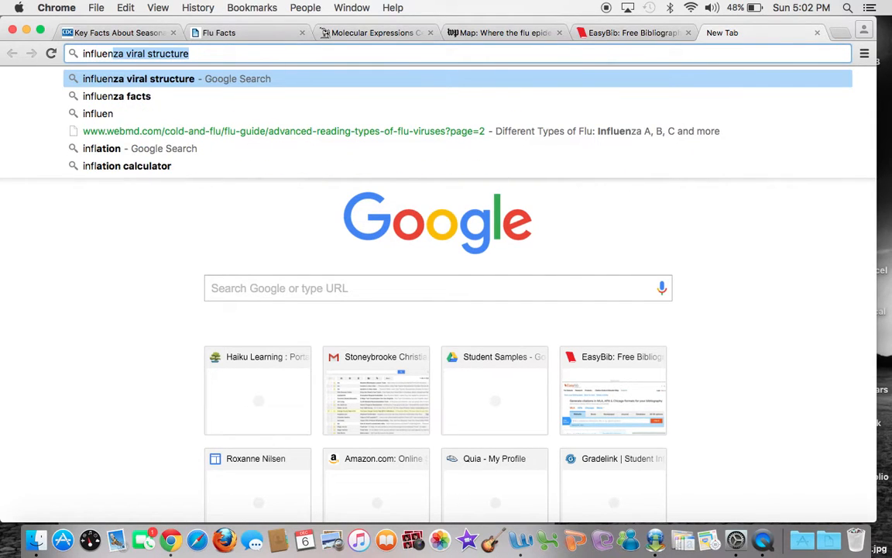
text(za virus)
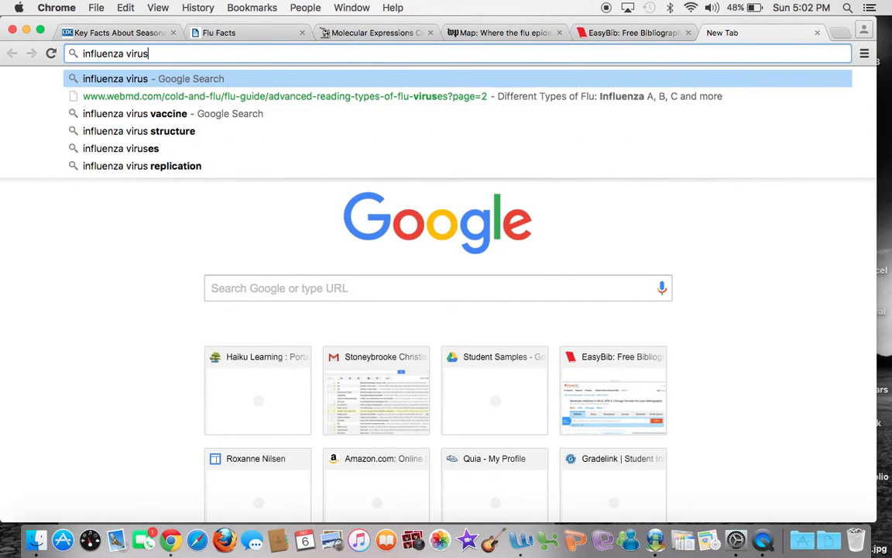
text( structure)
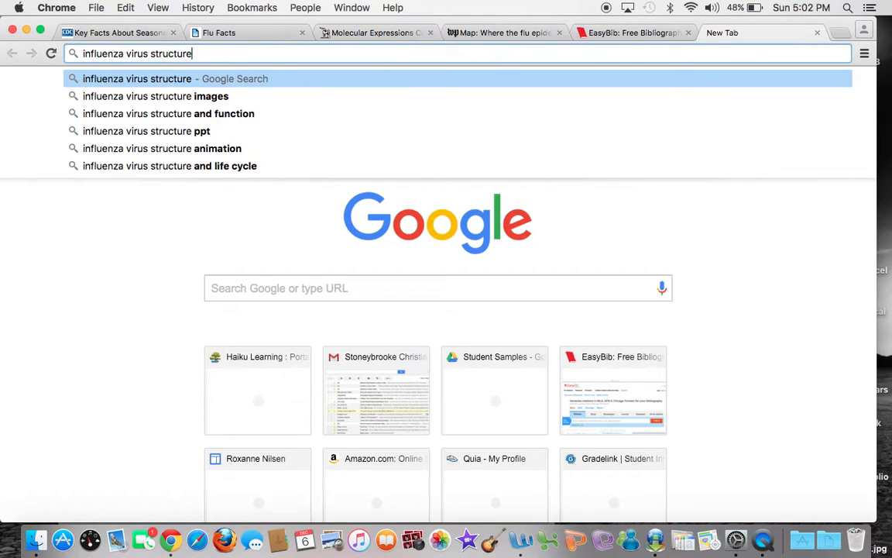
key(Return)
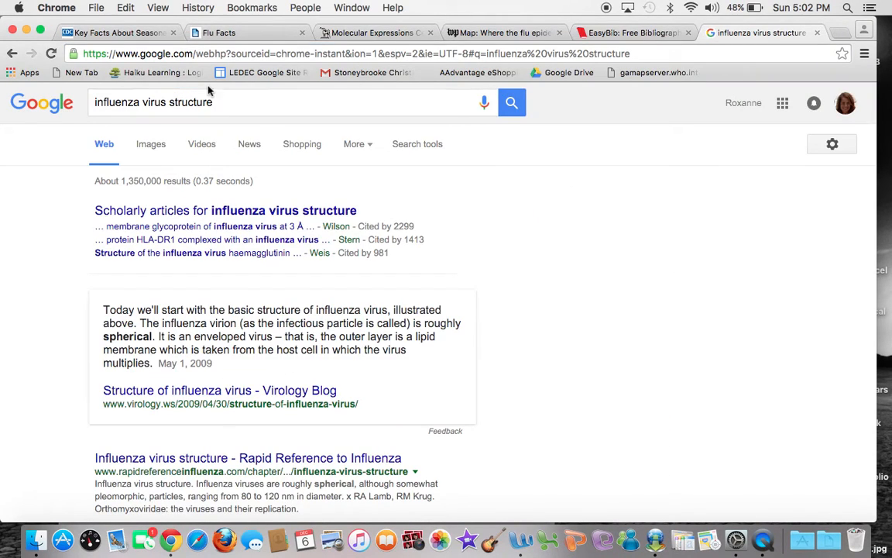
- Show the image results and preview the Influenza Virus Anatomy picture from micro.magnet.fsu.edu
click(154, 149)
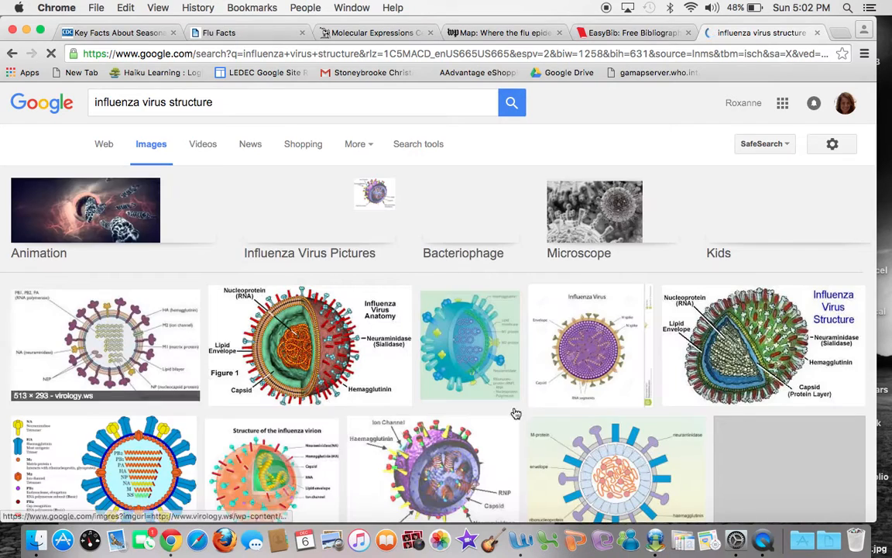
scroll(432, 462, down, 5)
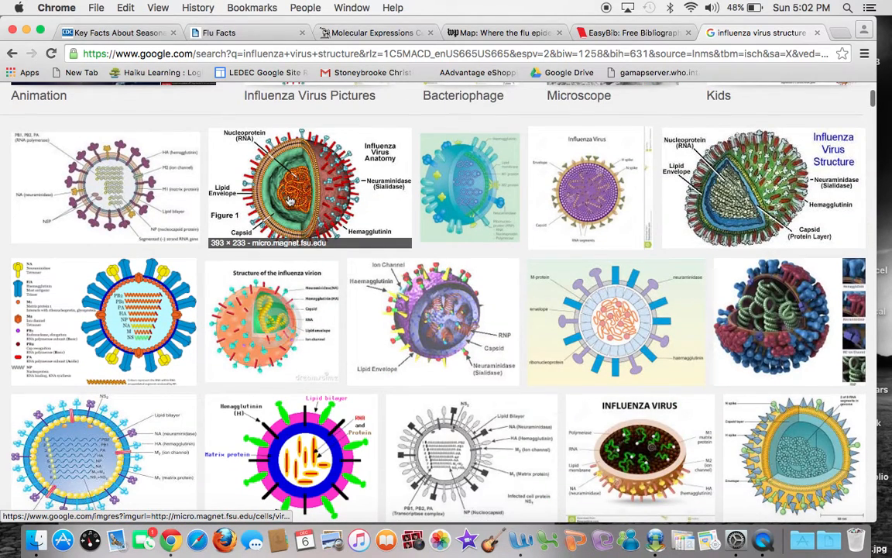
click(301, 197)
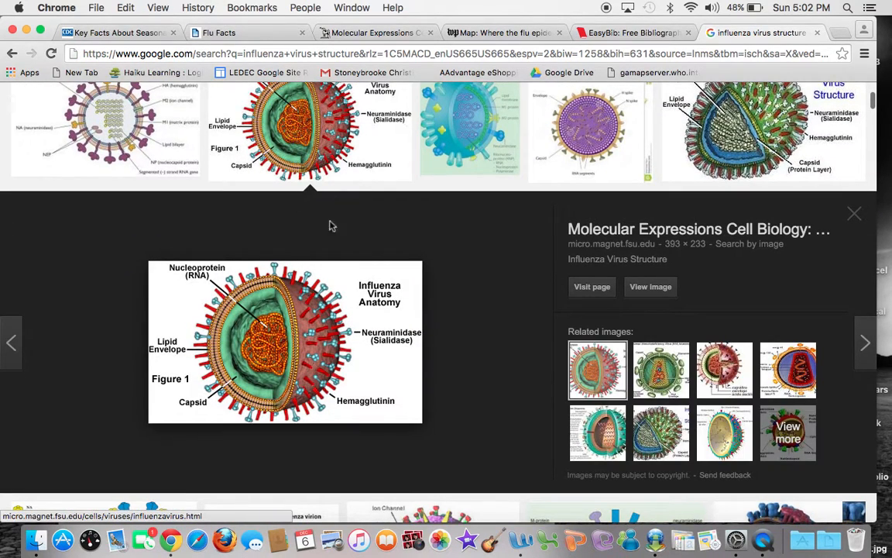
click(260, 54)
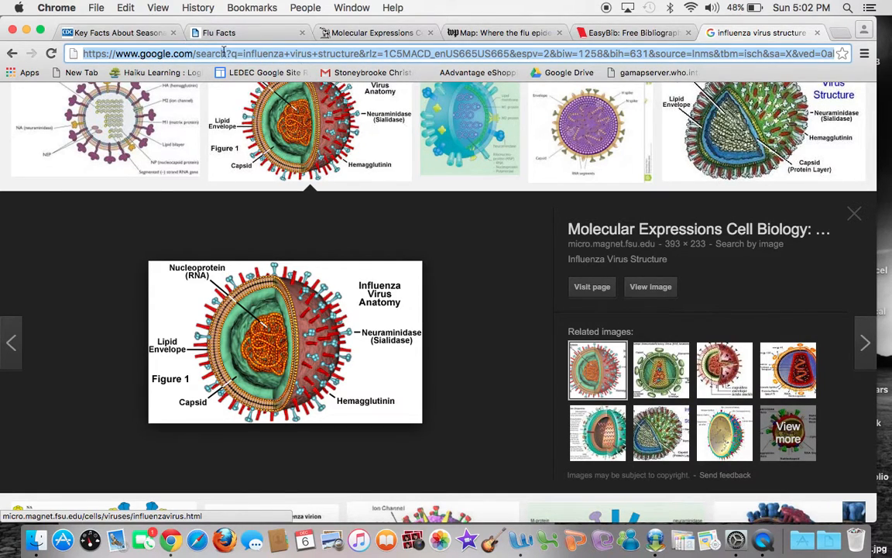
key(Return)
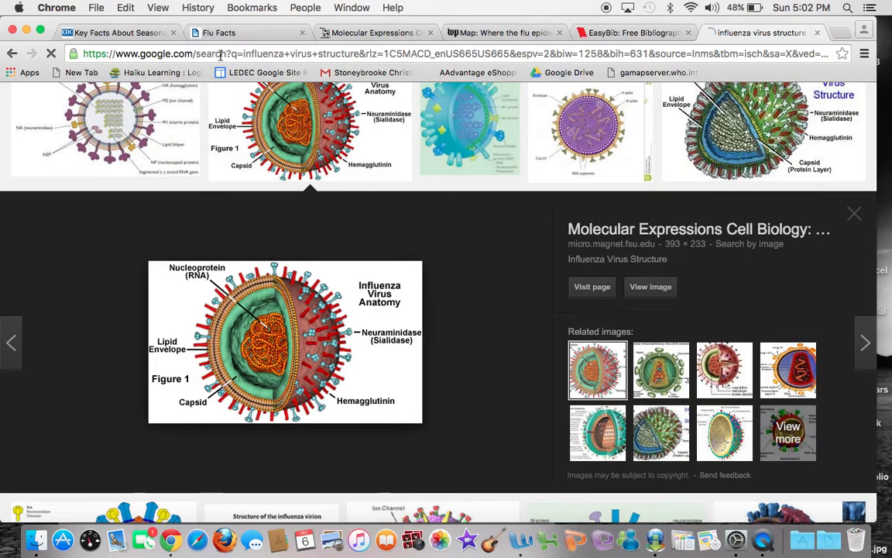
click(331, 350)
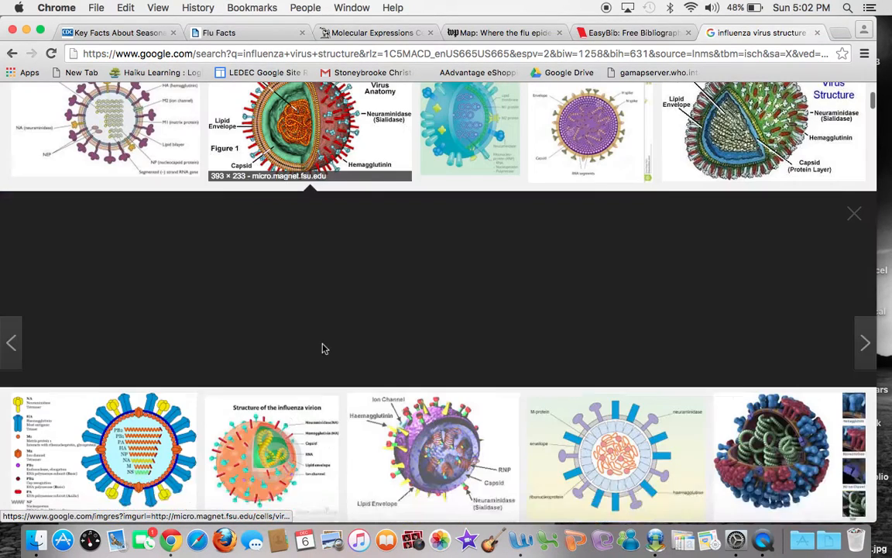
mouse_move(272, 55)
mouse_down()
mouse_move(108, 56)
mouse_move(71, 48)
mouse_move(278, 54)
mouse_up()
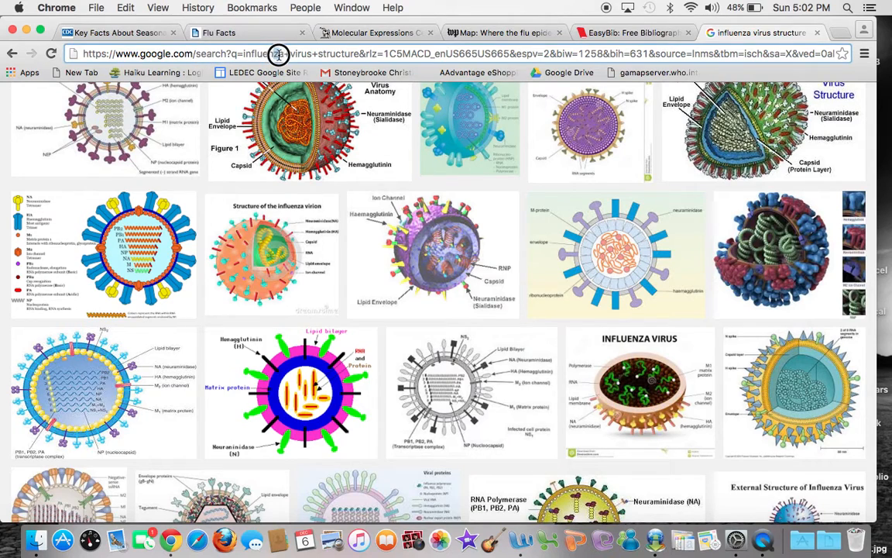
- Visit the source page of the Influenza Virus Anatomy picture from its preview and copy that page's web address
click(315, 157)
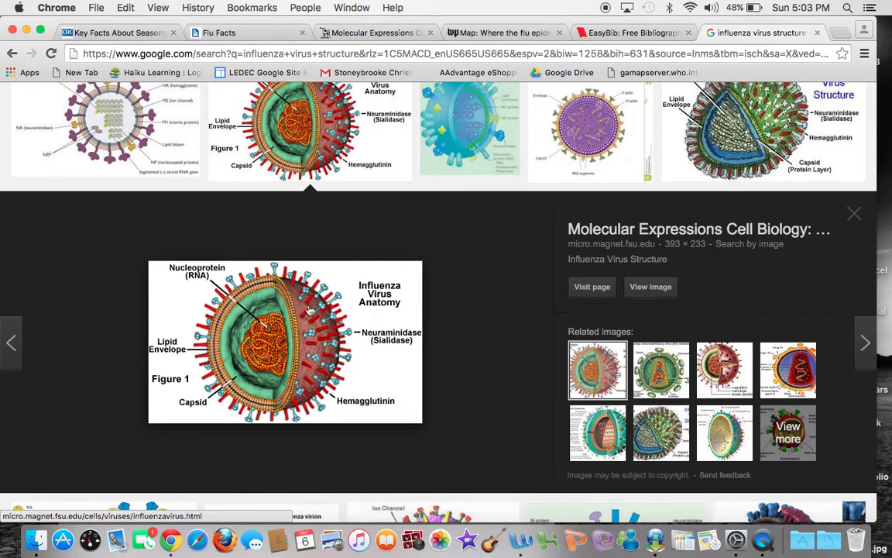
click(592, 287)
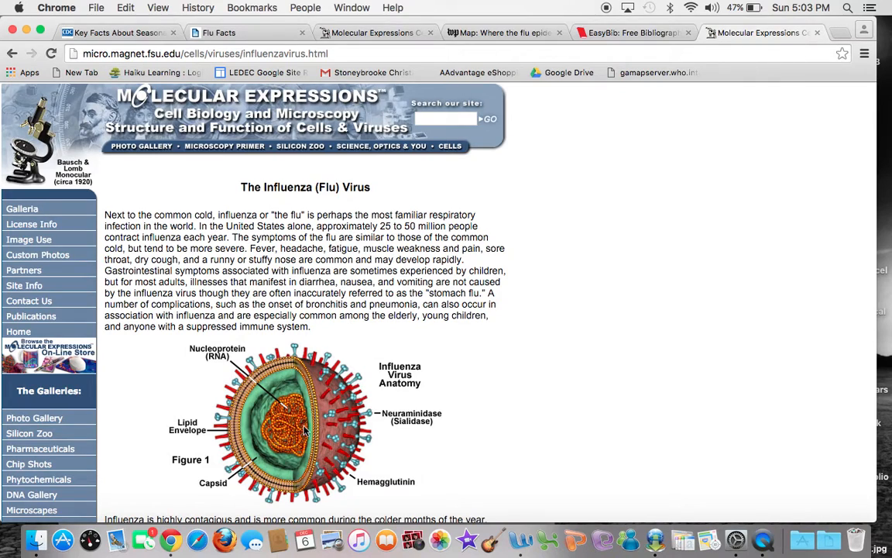
click(230, 51)
key(super+c)
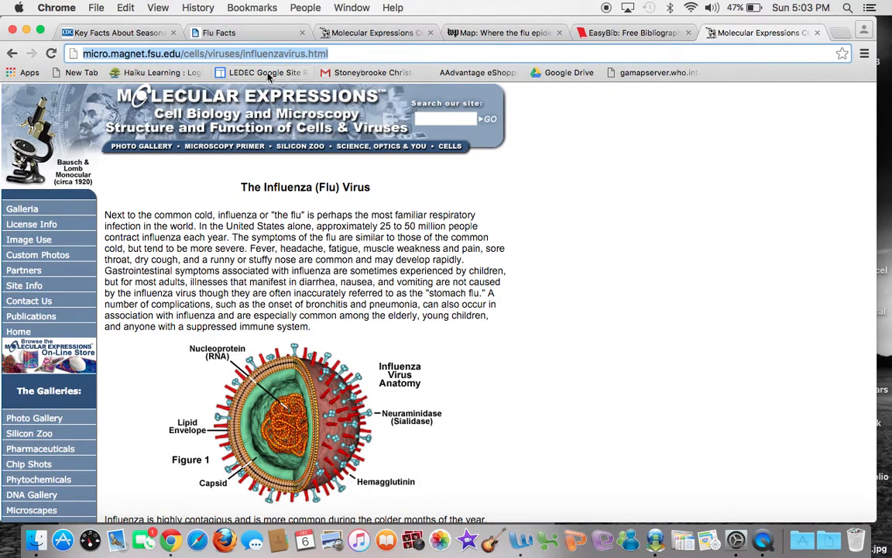
- Submit the copied address micro.magnet.fsu.edu/cells/viruses/influenzavirus.html to EasyBib for an MLA website citation
click(608, 35)
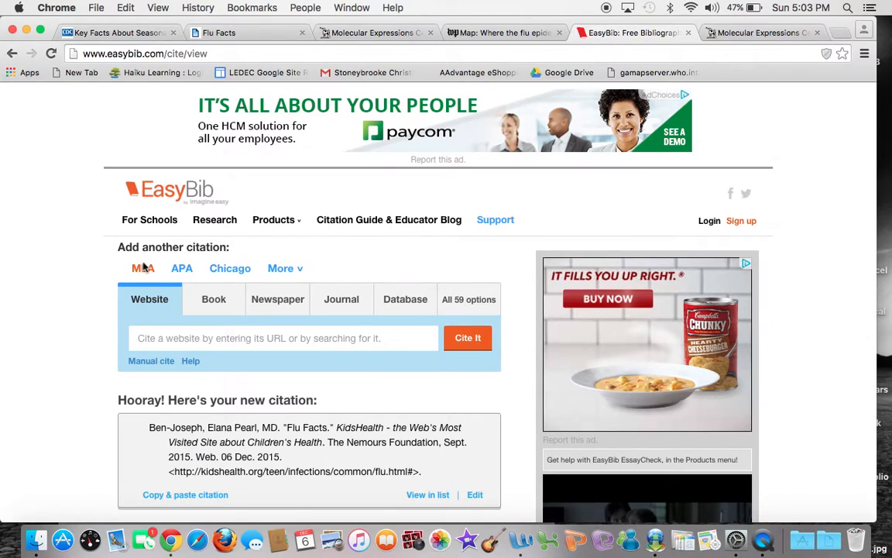
click(141, 338)
key(super+v)
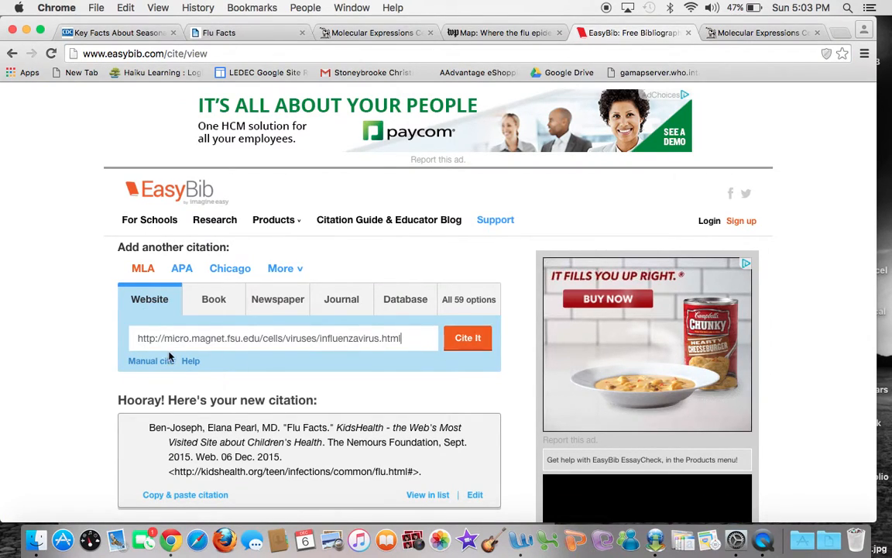
click(467, 339)
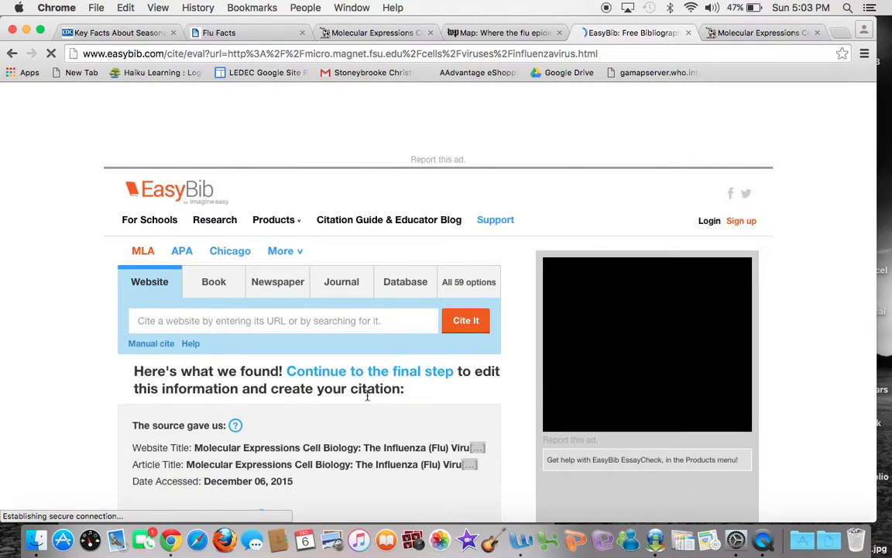
- Review which source details EasyBib found and lacks, and continue to the citation editing form
scroll(317, 457, down, 3)
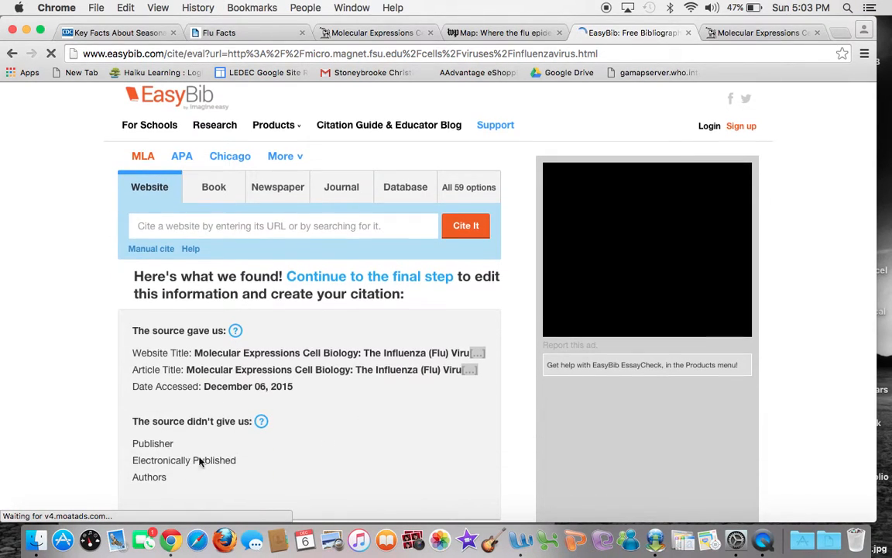
double_click(135, 443)
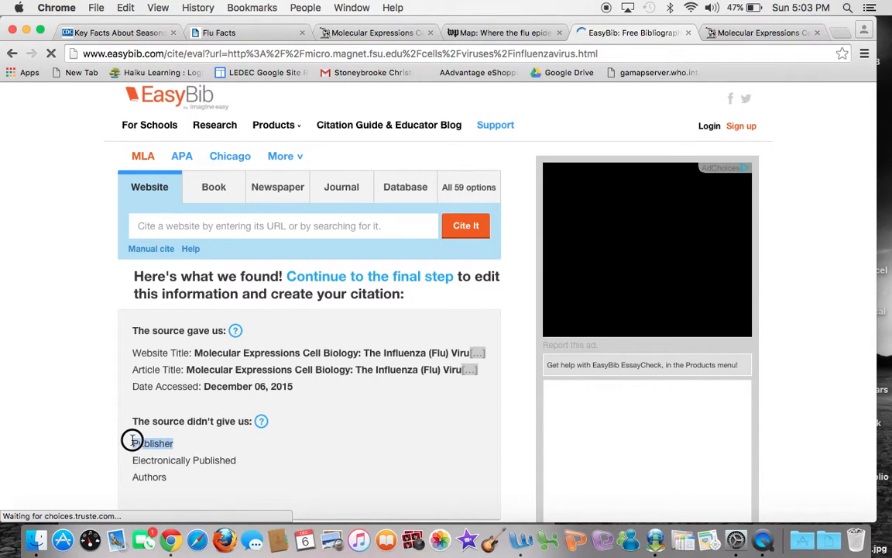
drag(236, 460, 136, 474)
click(375, 457)
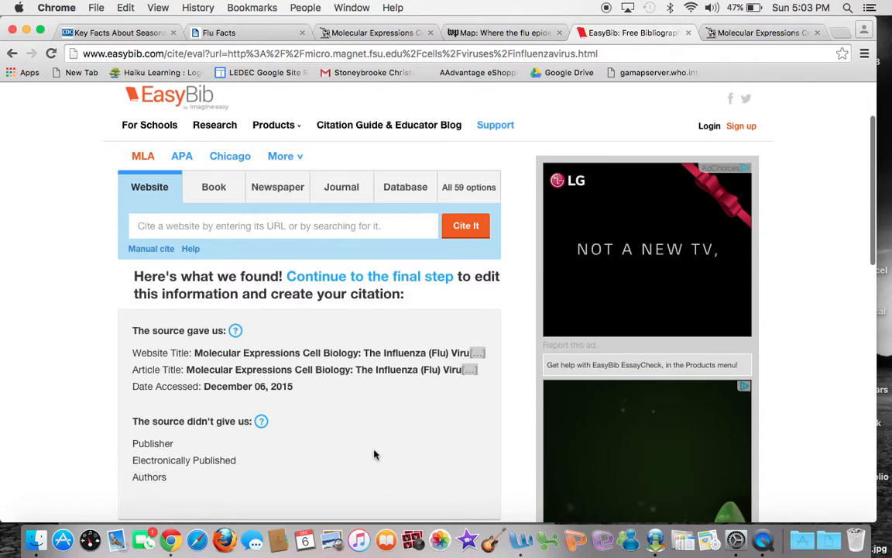
scroll(374, 454, down, 4)
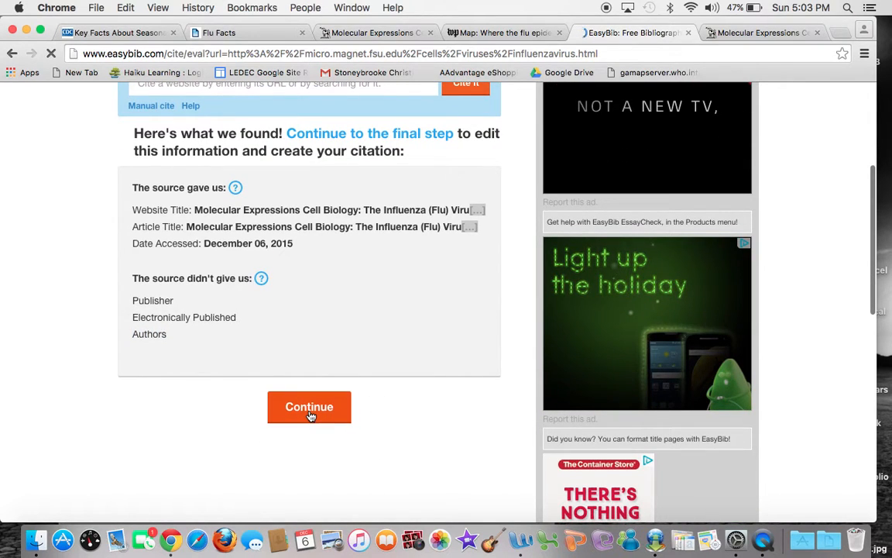
click(309, 413)
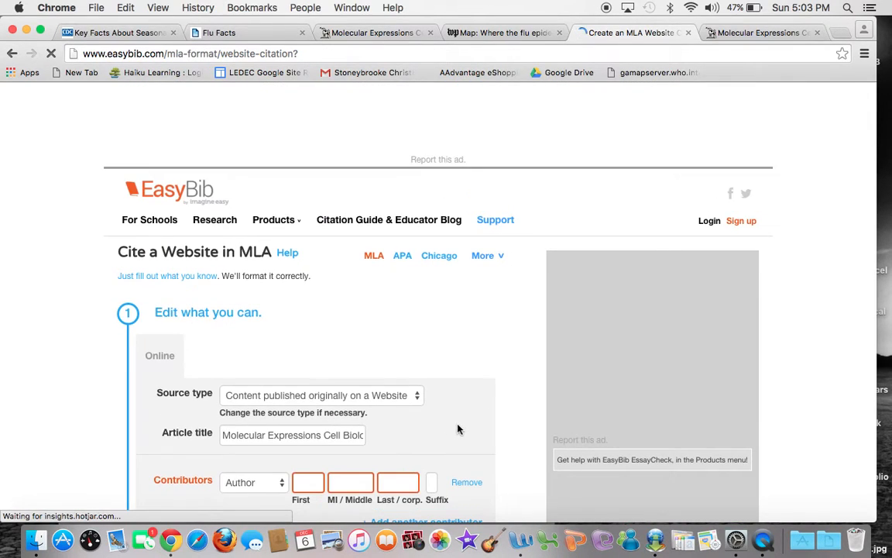
scroll(459, 429, down, 3)
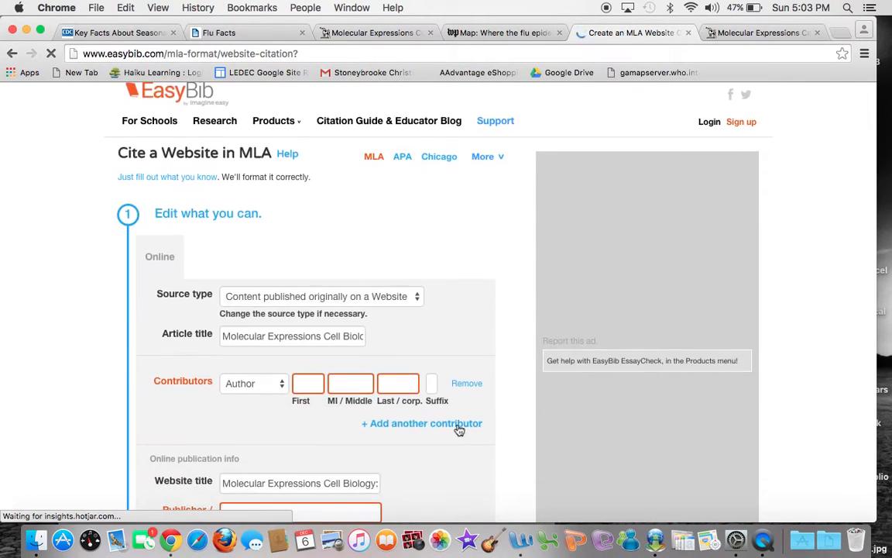
- Examine the Molecular Expressions influenza page down to its copyright footer for the author and modification date
click(380, 35)
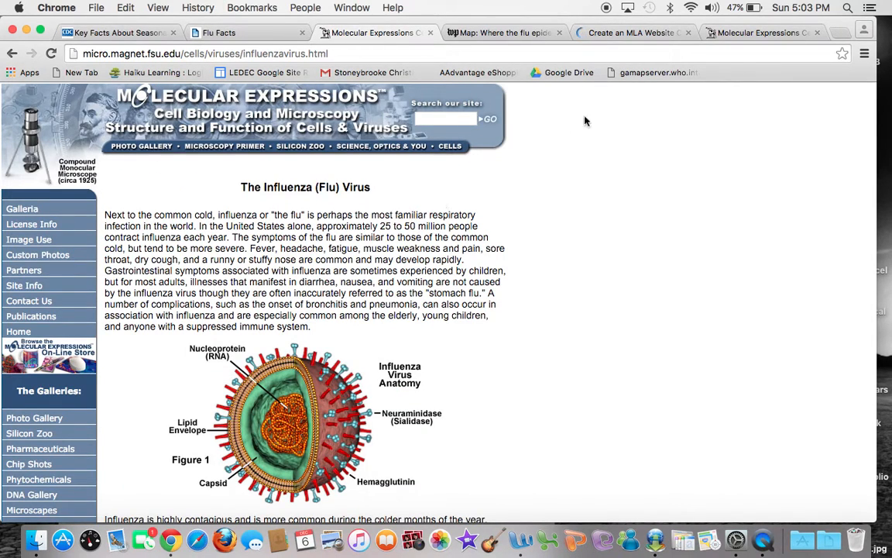
click(627, 34)
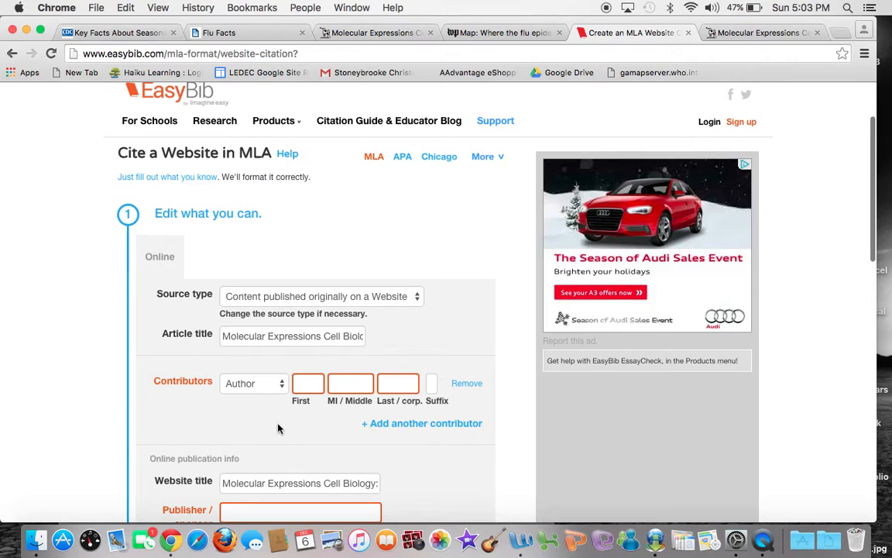
click(368, 33)
scroll(395, 285, down, 15)
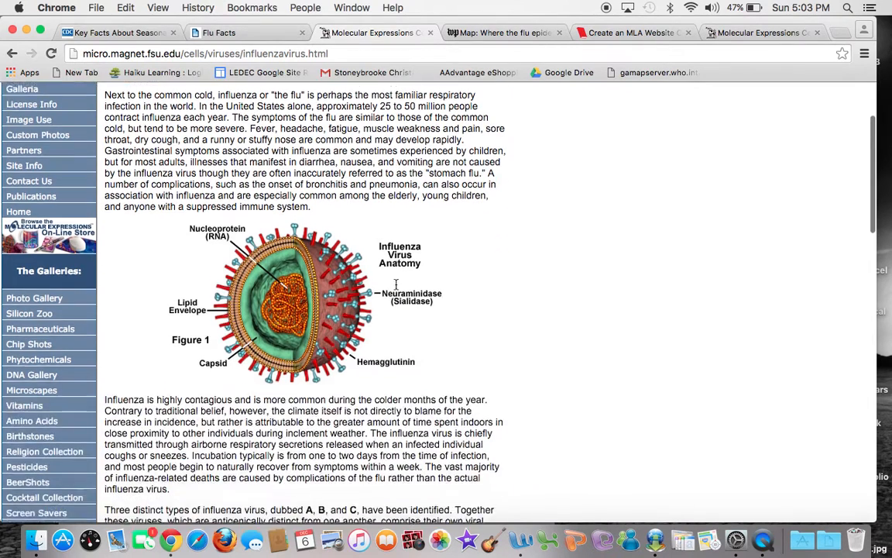
scroll(401, 271, up, 15)
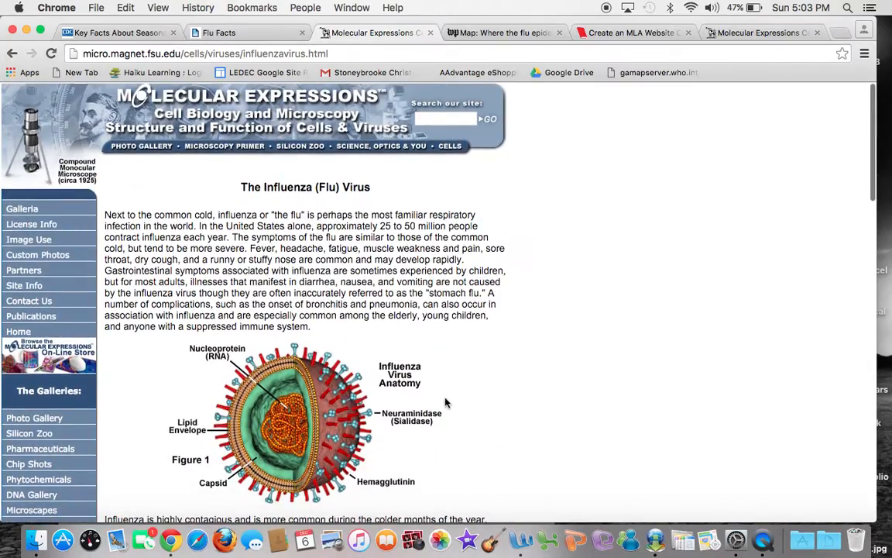
scroll(445, 402, down, 20)
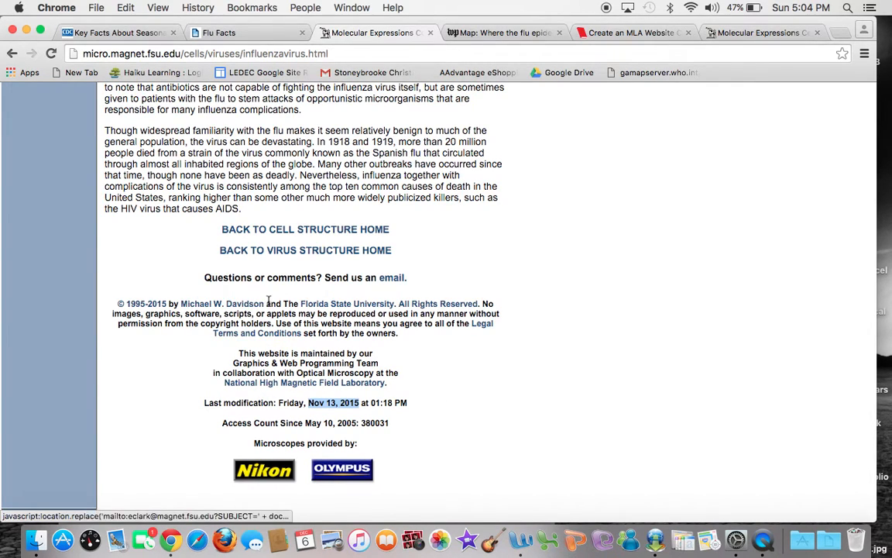
drag(236, 304, 184, 306)
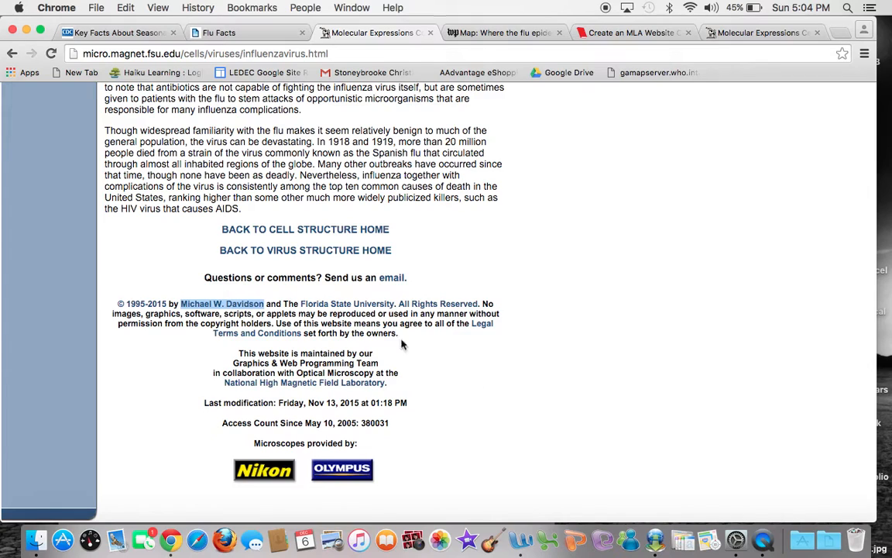
- Fill in the author's first and last name as contributor in the EasyBib citation form
click(612, 34)
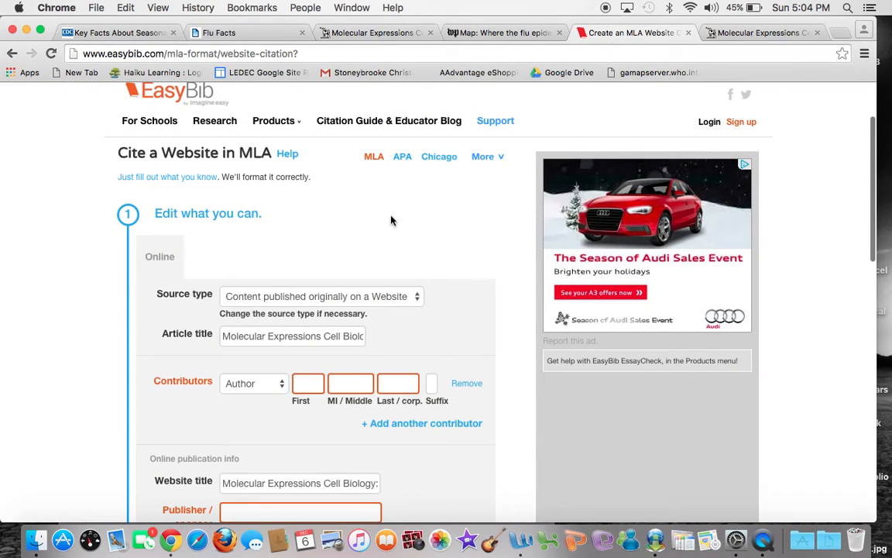
click(302, 387)
text(Michael)
key(BackSpace)
key(BackSpace)
key(BackSpace)
key(BackSpace)
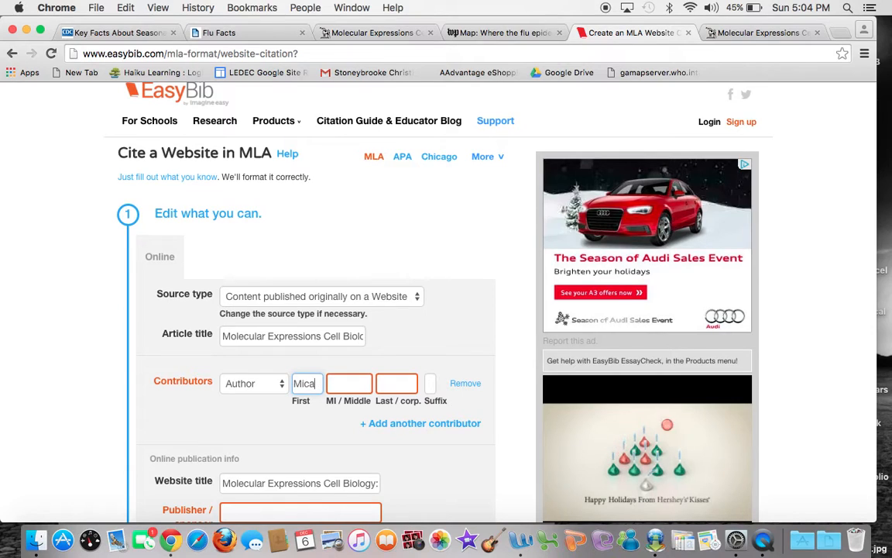
text(hael)
click(398, 383)
text(Davidso)
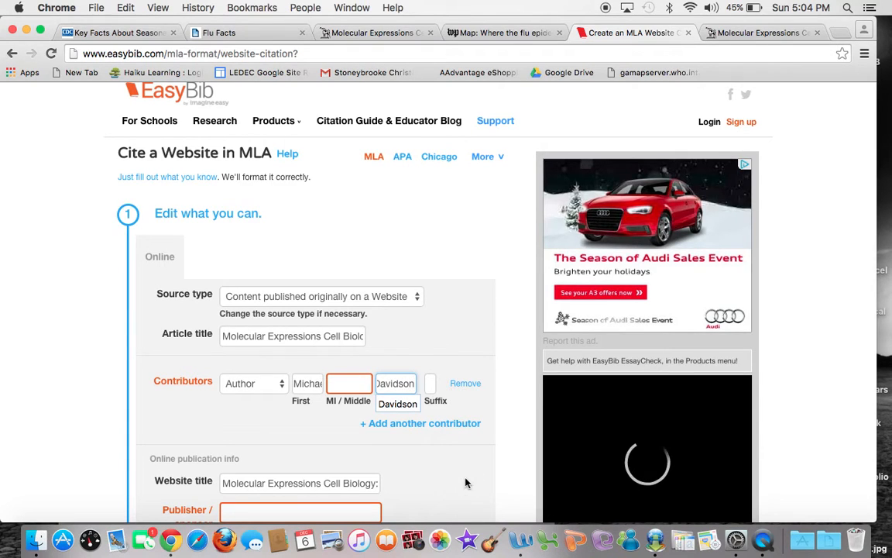
text(n)
- Check the source page's header for the publisher and set the citation's publisher to Molecular Expressions
scroll(465, 482, down, 3)
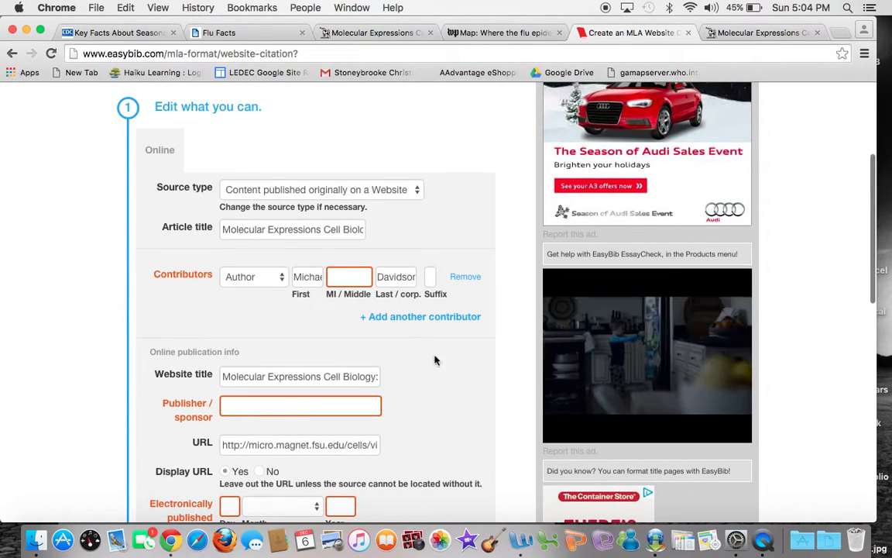
click(375, 34)
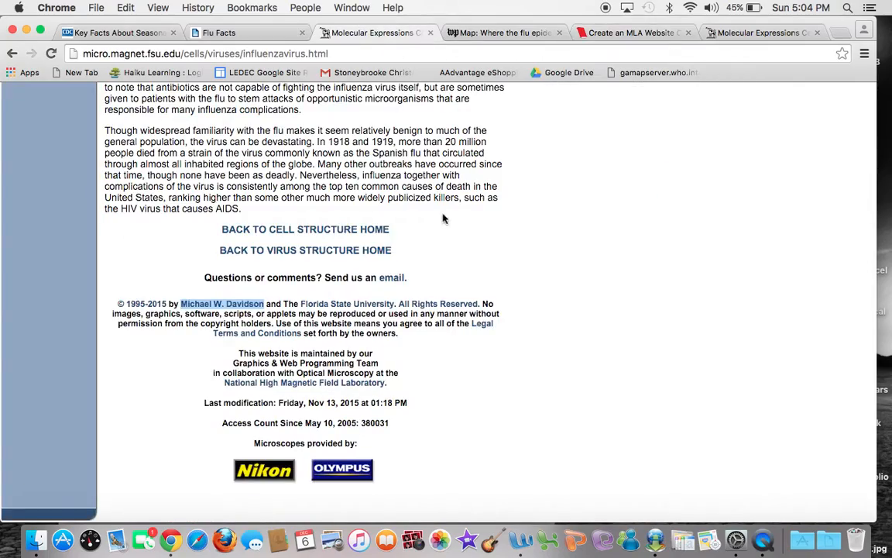
scroll(444, 219, up, 20)
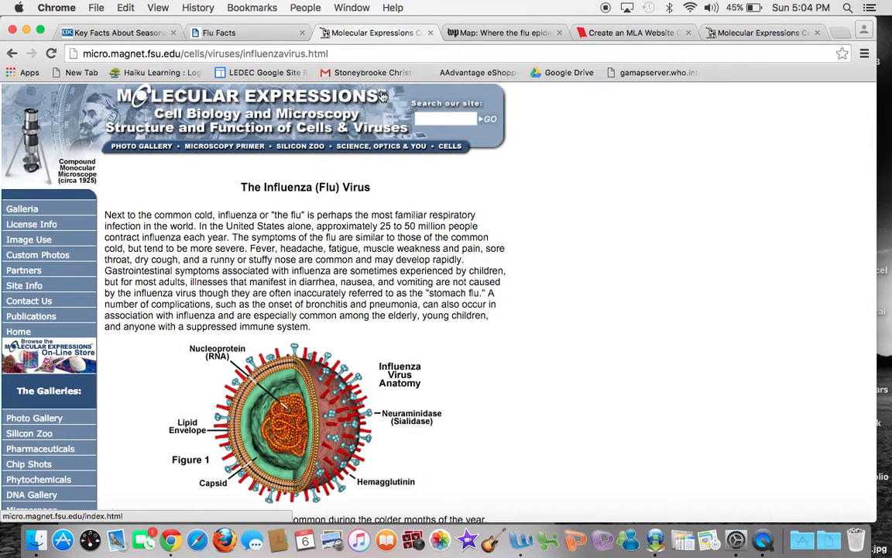
click(629, 33)
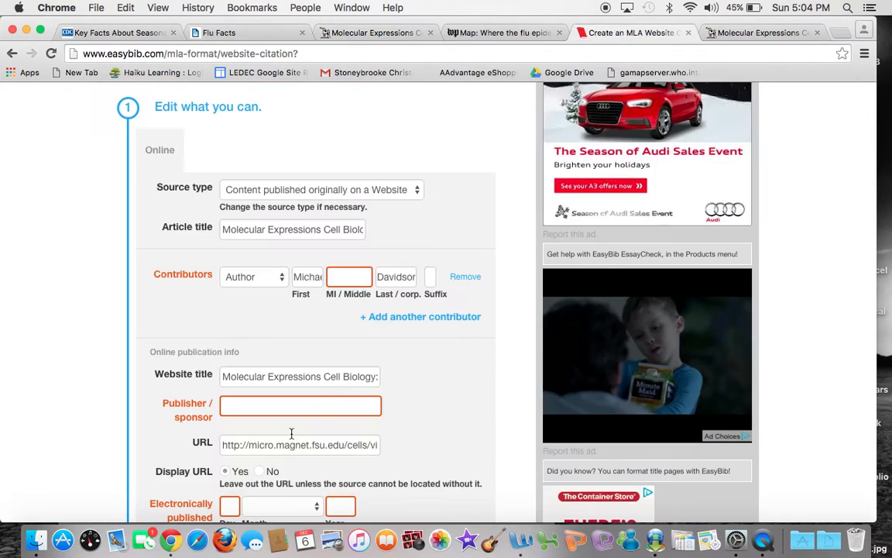
text(Mole)
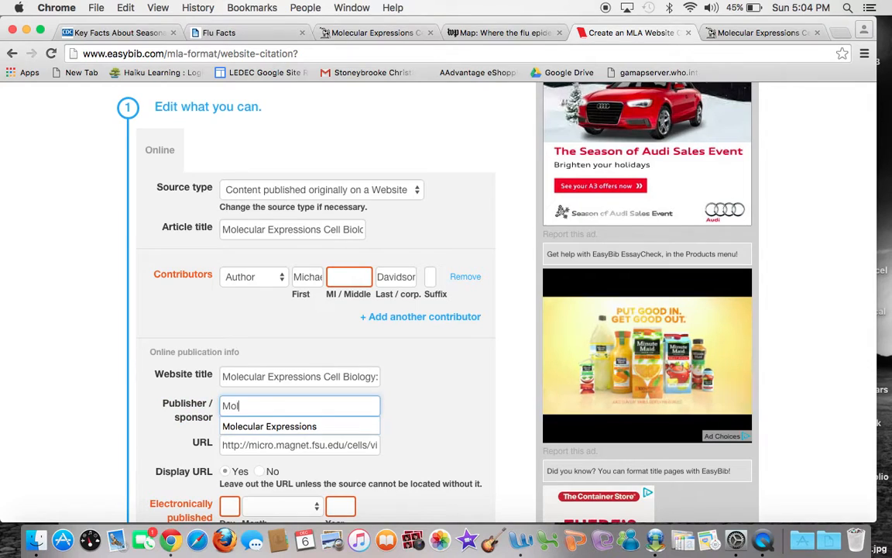
click(298, 426)
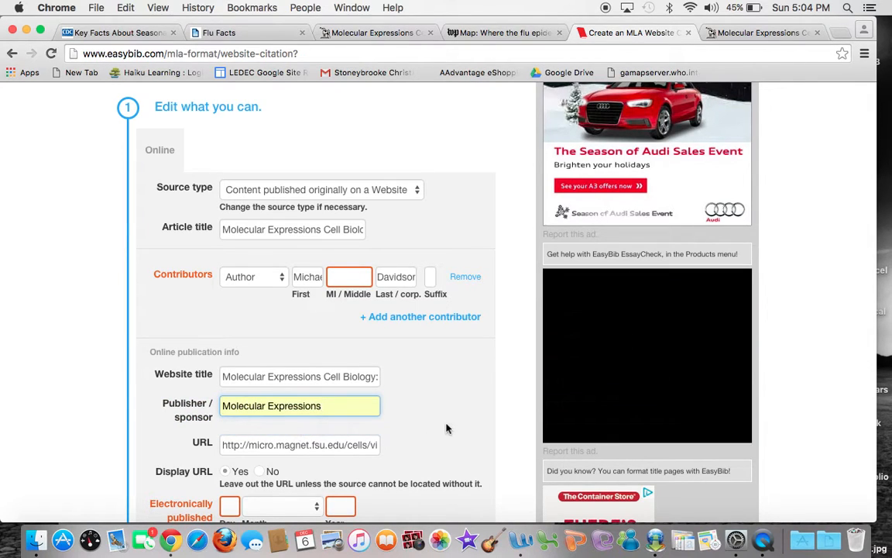
- Check the source page's last modification date and set the electronic publication date to 13 November 2015
scroll(446, 425, down, 3)
scroll(446, 428, down, 1)
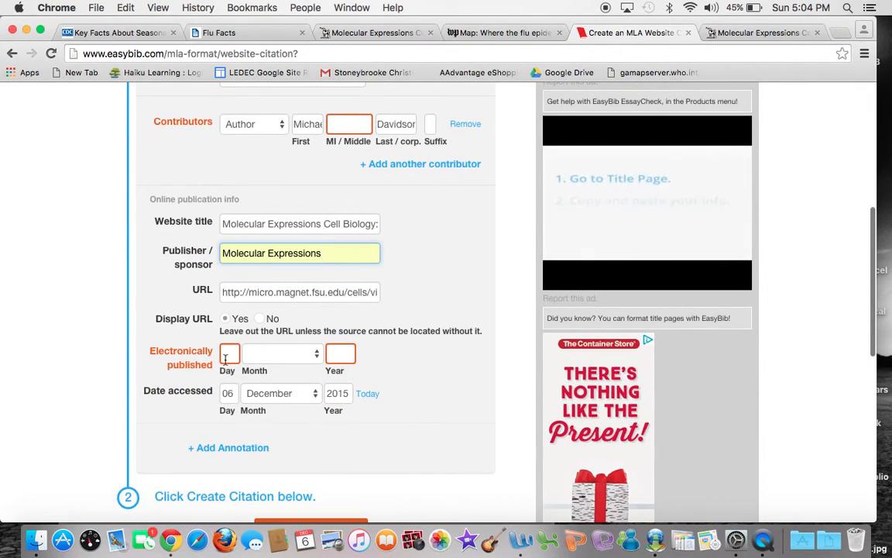
click(378, 33)
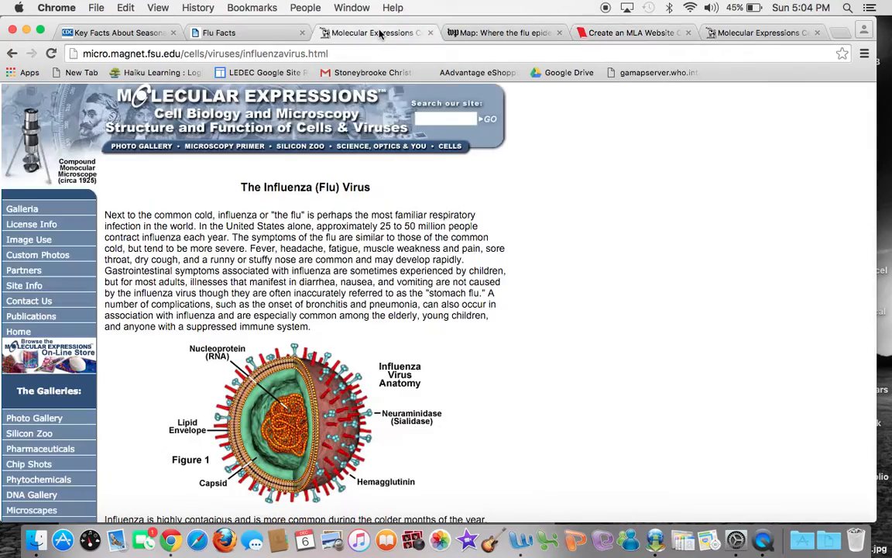
scroll(446, 406, down, 15)
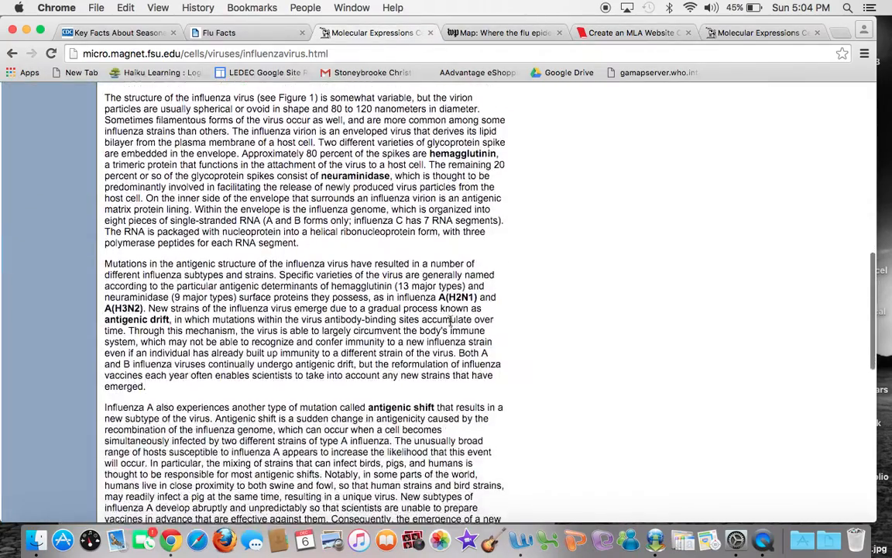
scroll(451, 320, down, 6)
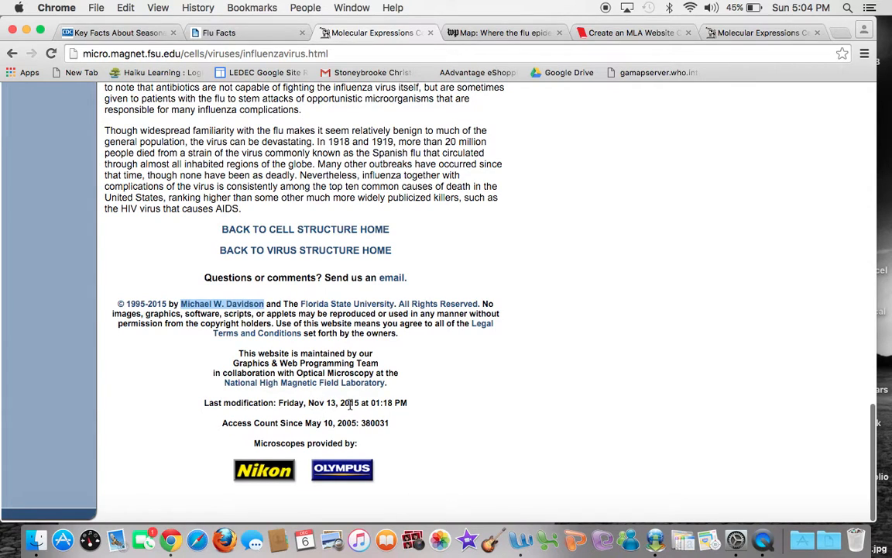
click(629, 32)
click(229, 353)
text(13)
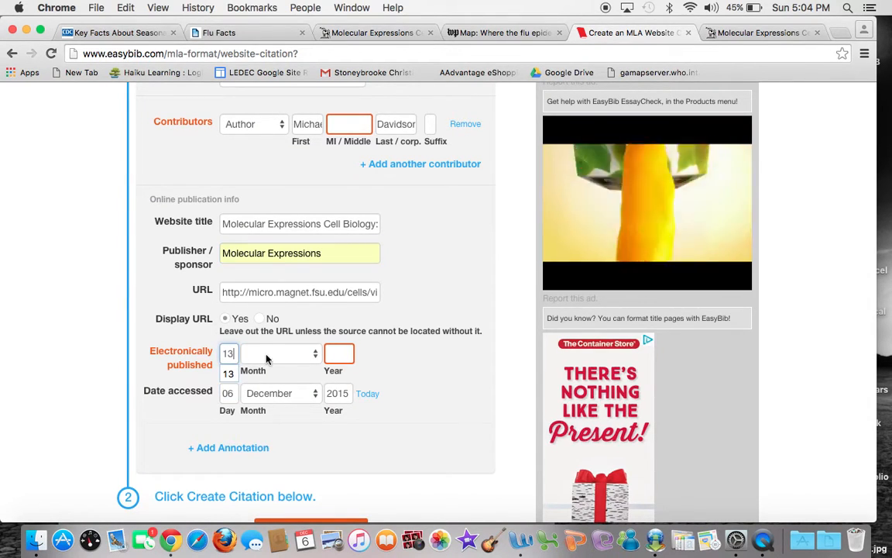
click(281, 353)
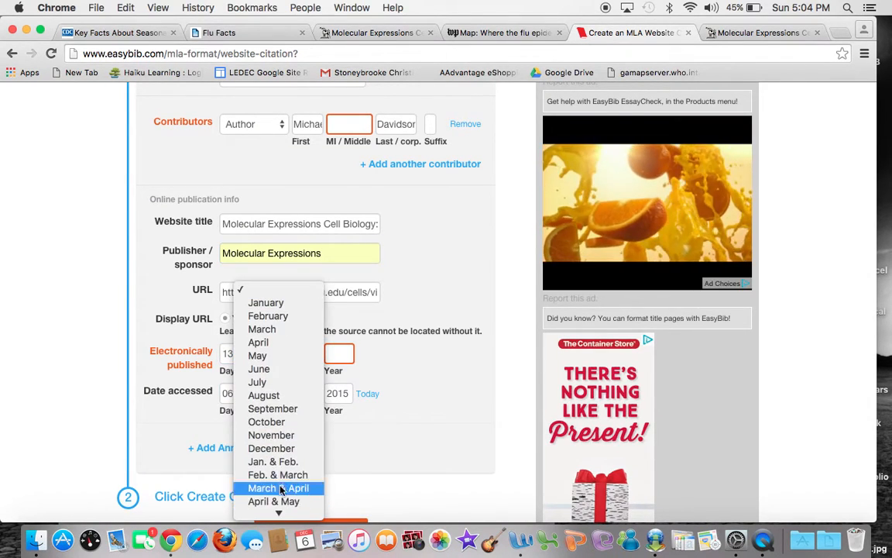
click(271, 435)
click(340, 353)
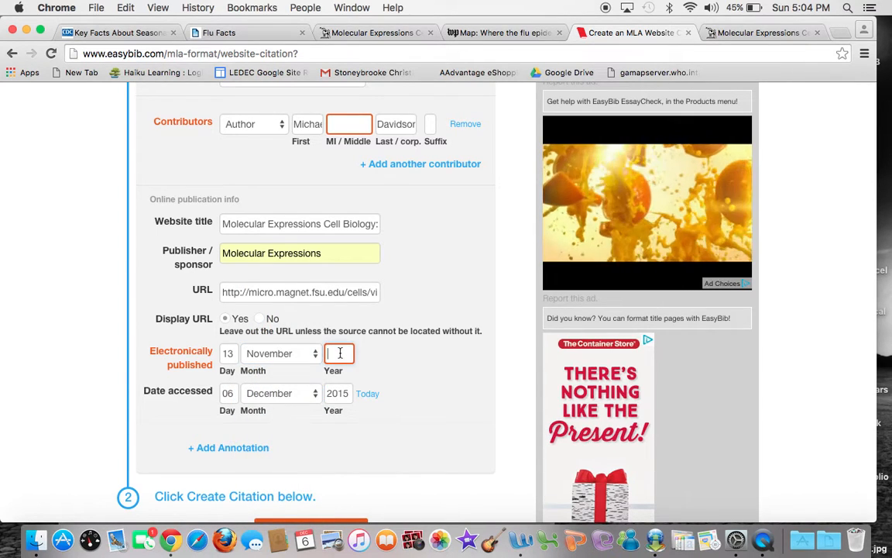
text(2015)
drag(442, 435, 446, 422)
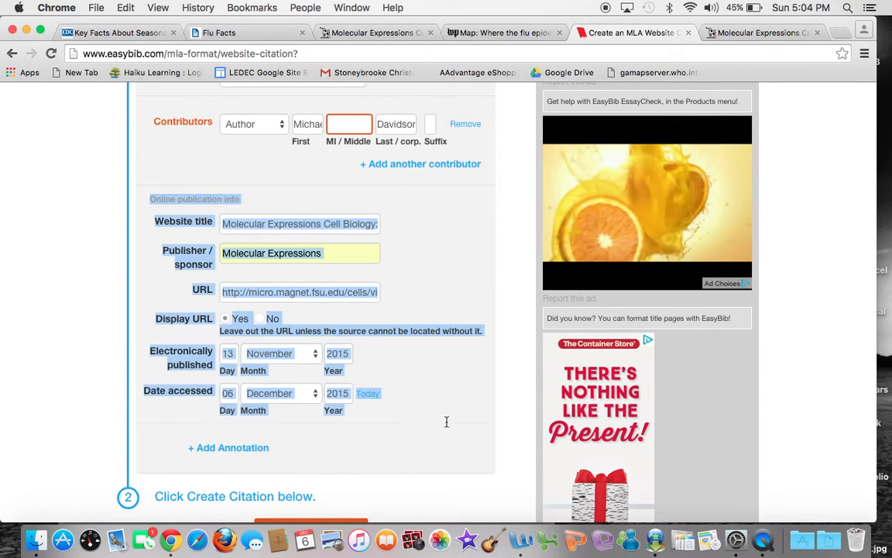
click(436, 396)
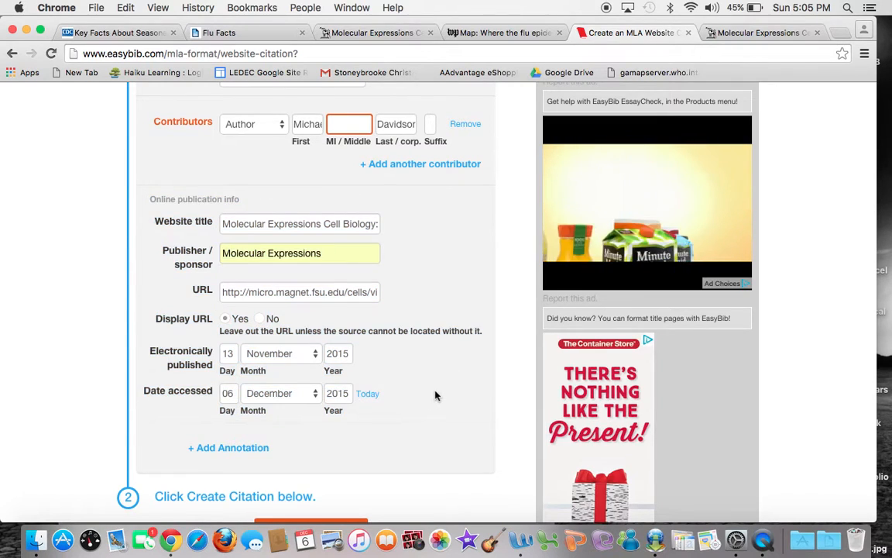
- Create the influenza virus page citation and copy its full text
scroll(433, 395, down, 3)
click(292, 361)
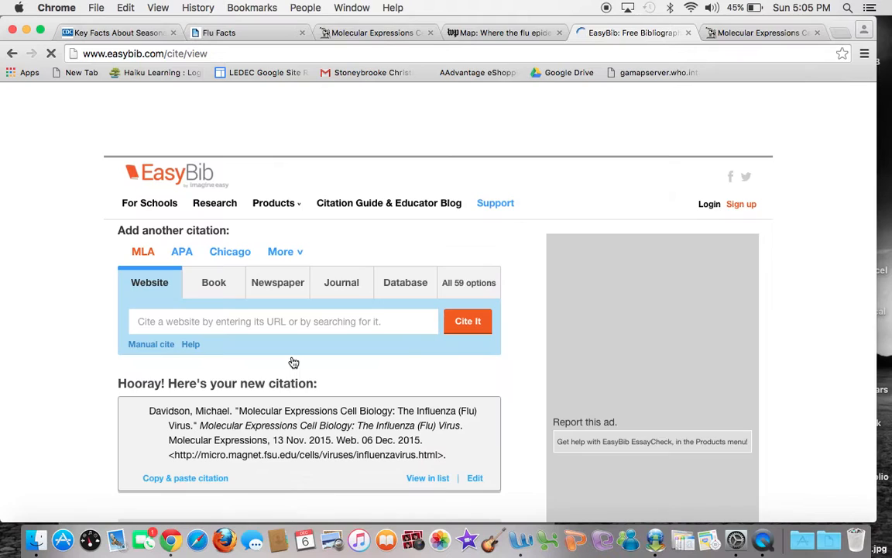
drag(142, 433, 462, 474)
key(super+c)
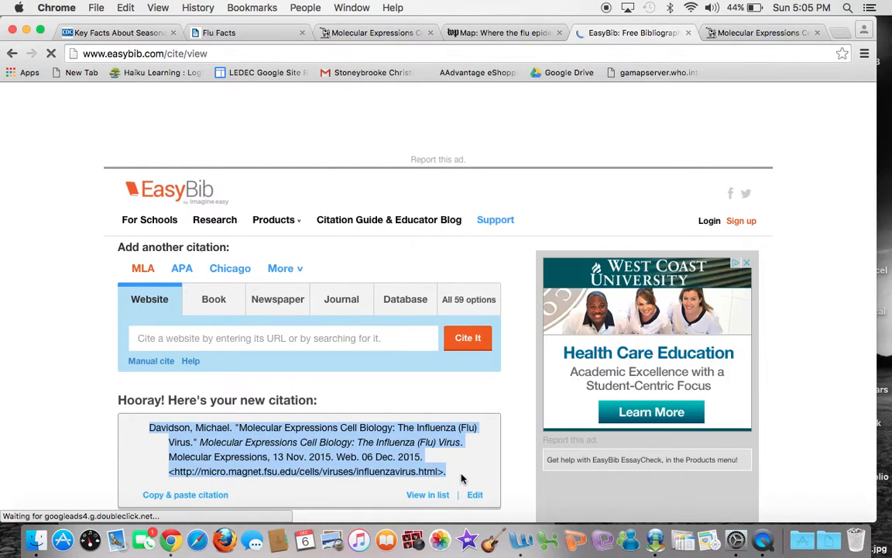
- Switch to Word, paste the influenza virus citation below the "Flu Facts" entry, and indent its second line
click(522, 542)
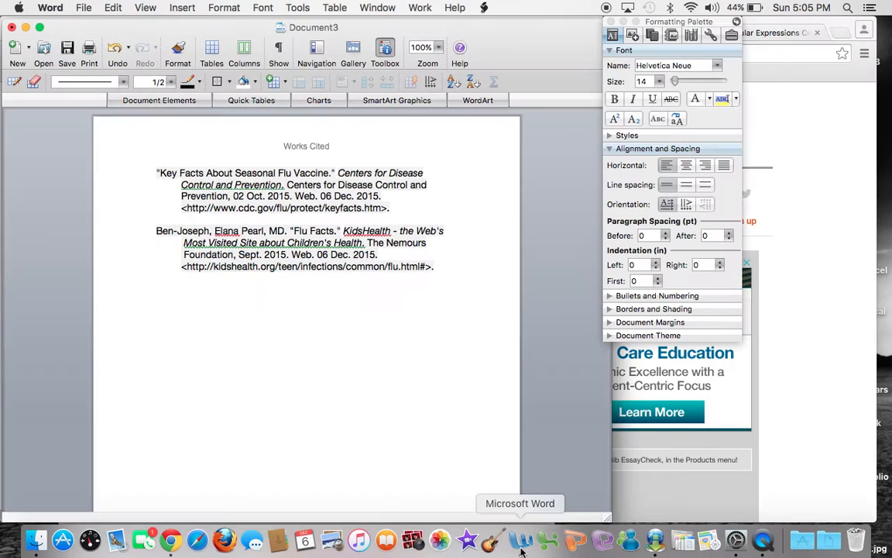
key(super+v)
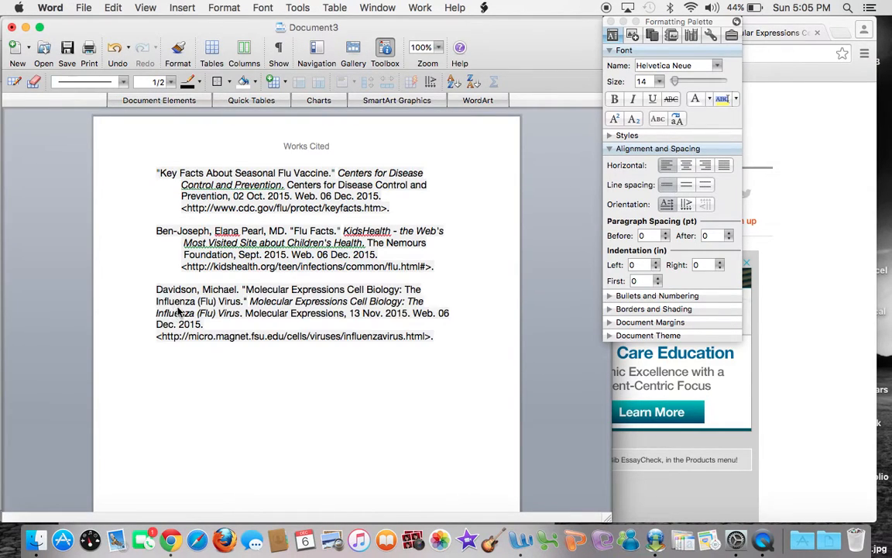
click(422, 289)
key(Return)
key(Tab)
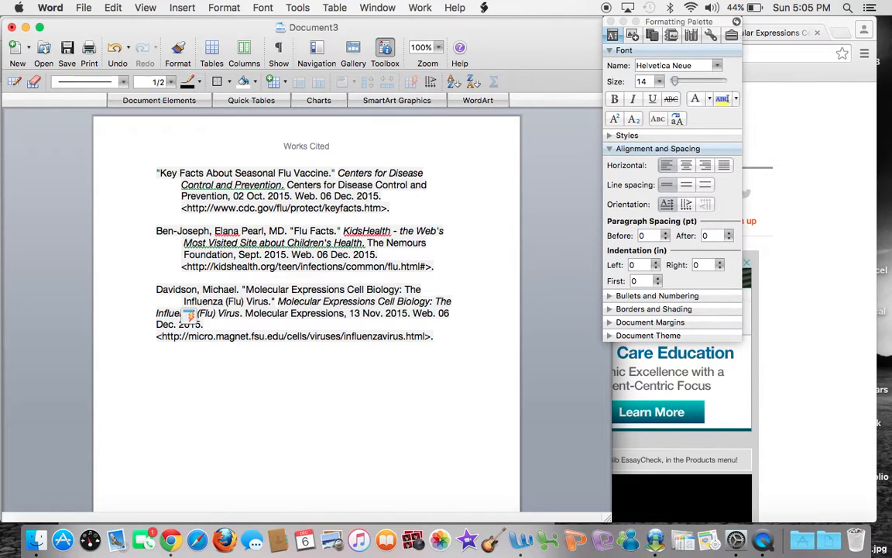
- Break and indent the remaining lines of the influenza virus citation to complete its hanging indent
click(453, 300)
key(Return)
key(Tab)
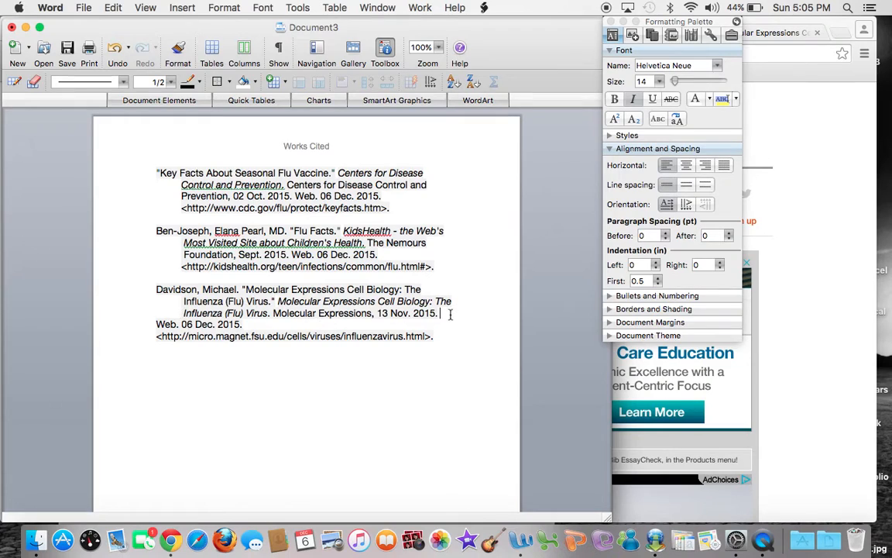
key(Return)
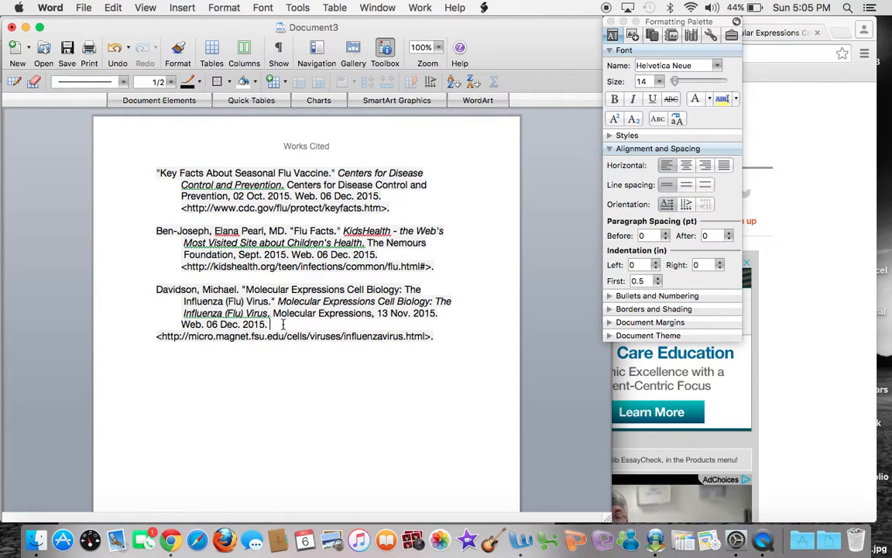
key(Return)
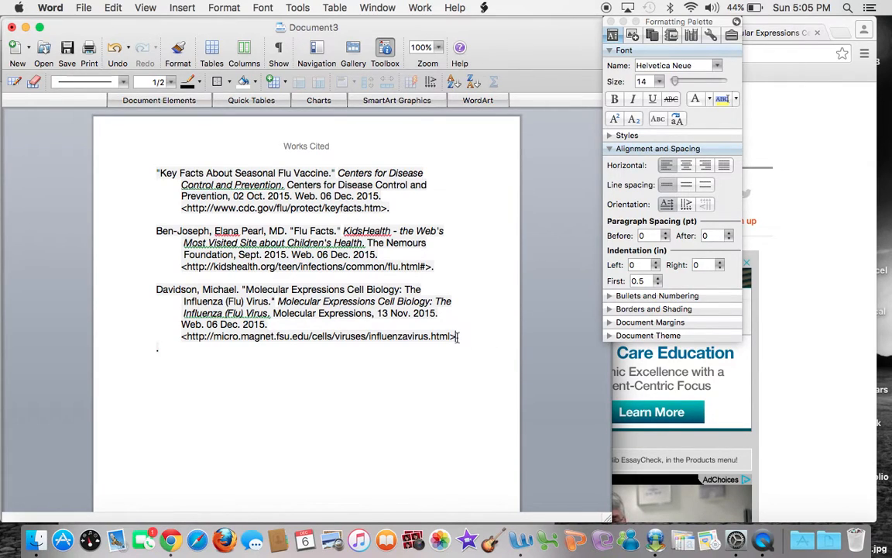
- Place the closing period directly after the web address at the end of the influenza virus citation
text(..)
key(super+z)
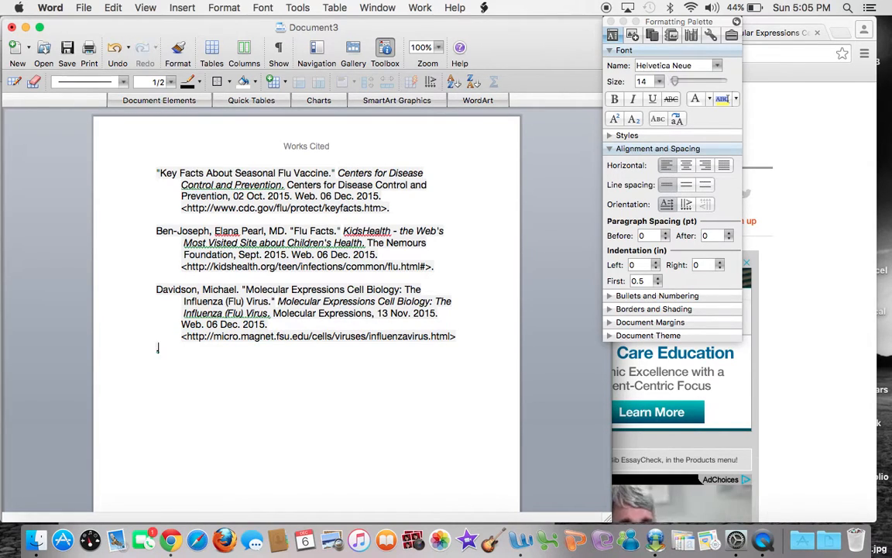
key(super+y)
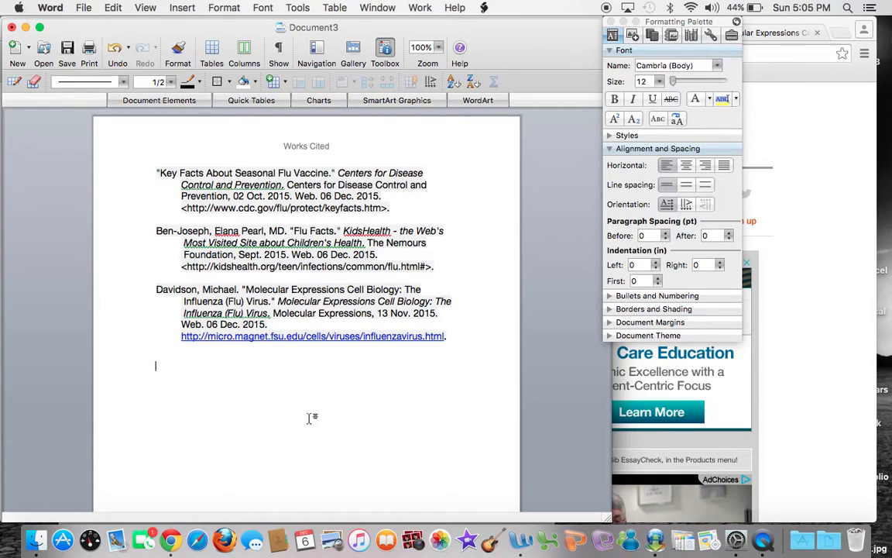
- Set the text of all three citations to Arial, size 12
drag(467, 343, 114, 156)
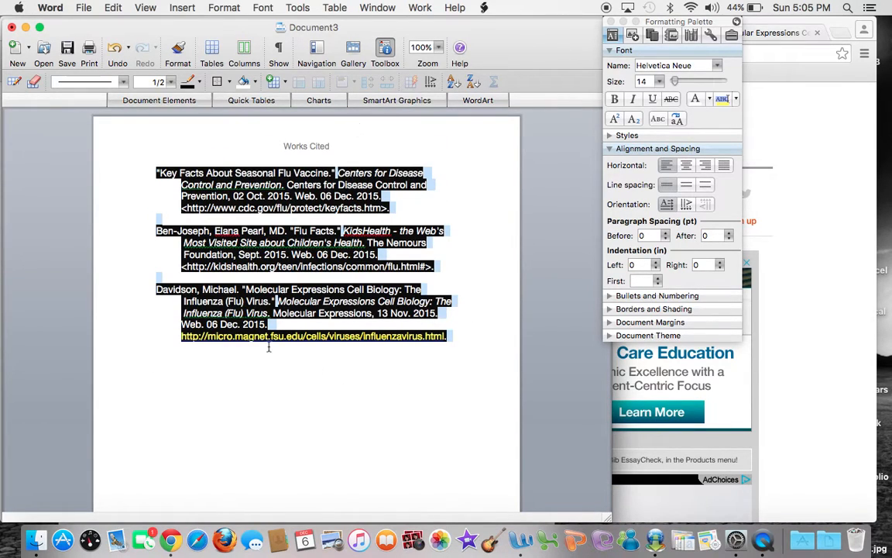
click(717, 65)
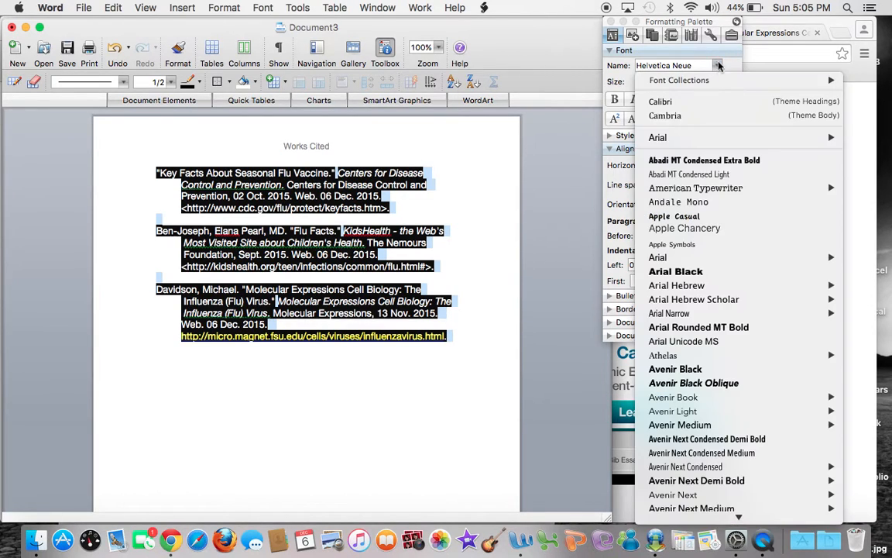
click(677, 138)
click(659, 83)
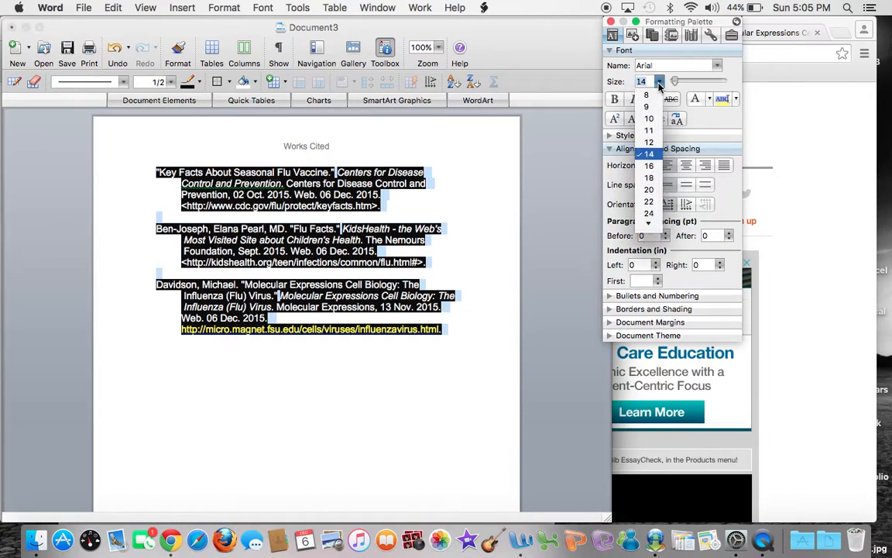
click(649, 142)
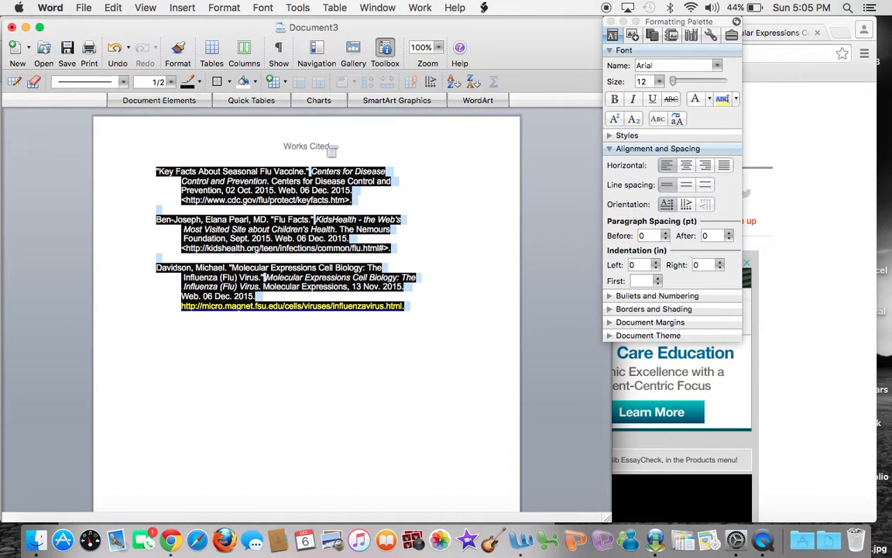
- Check the font and size of the Works Cited header and of the citations in the body
double_click(338, 128)
drag(374, 145, 229, 140)
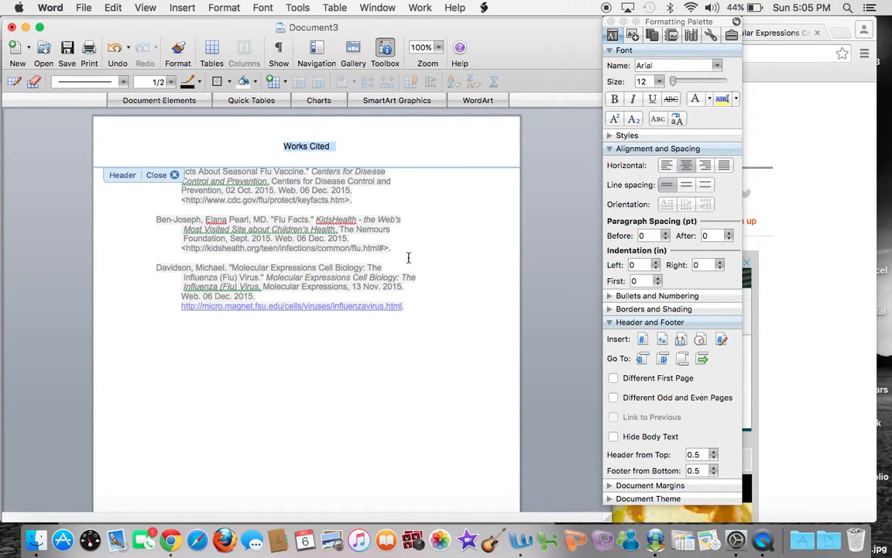
double_click(418, 359)
key(super+a)
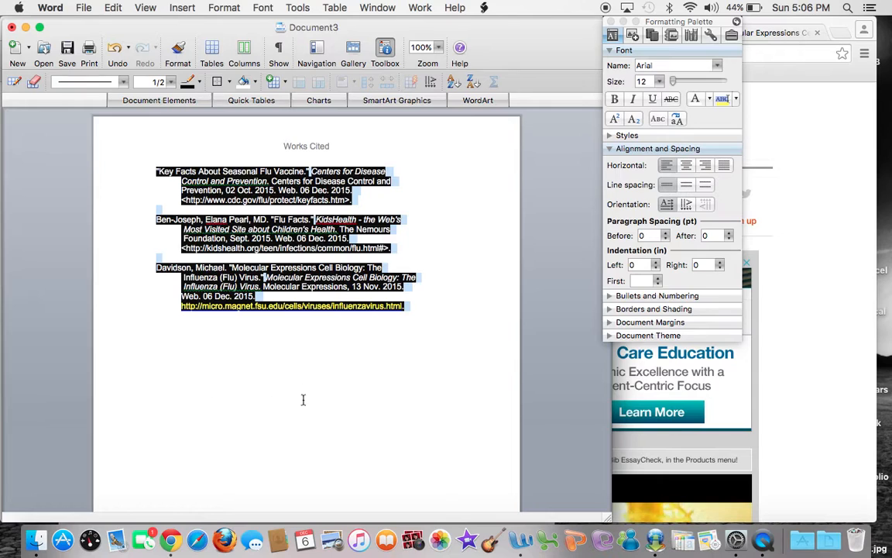
click(305, 400)
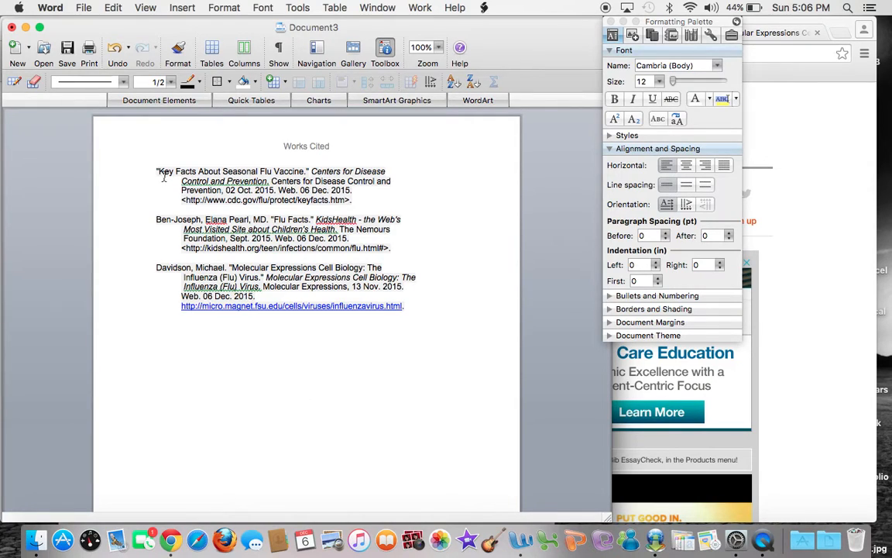
- Check the first letter of each of the three citations for alphabetical order
click(159, 224)
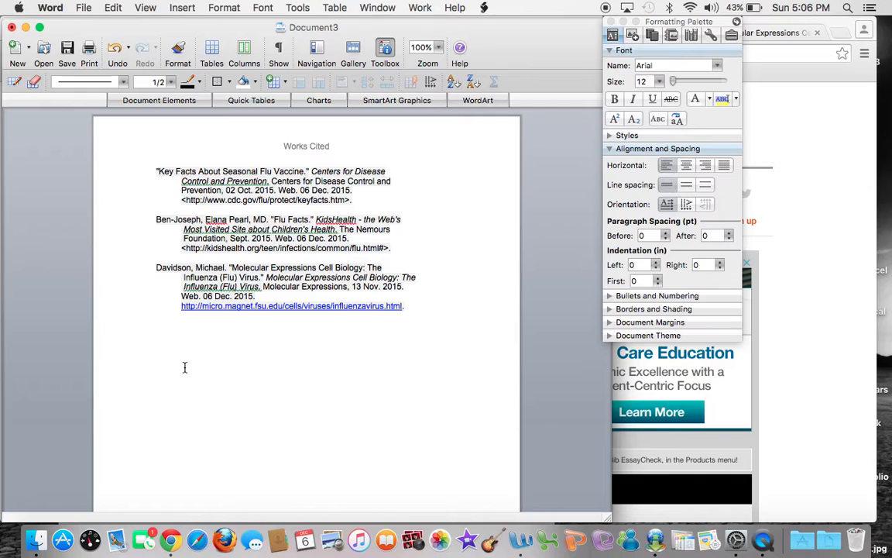
click(157, 170)
text(")
click(157, 220)
click(158, 268)
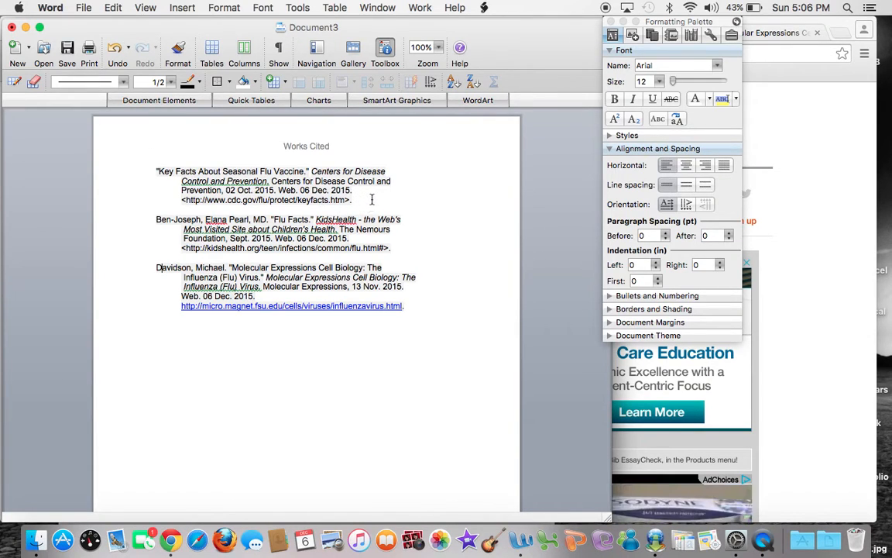
- Move the "Key Facts About Seasonal Flu Vaccine" citation to the end of the list and remove the extra blank line above it
drag(372, 199, 151, 160)
key(super+c)
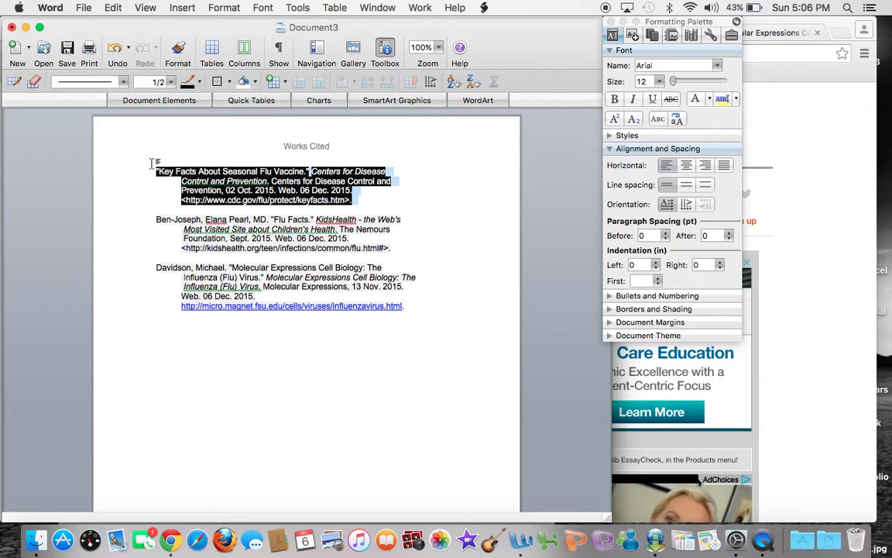
key(Delete)
click(171, 301)
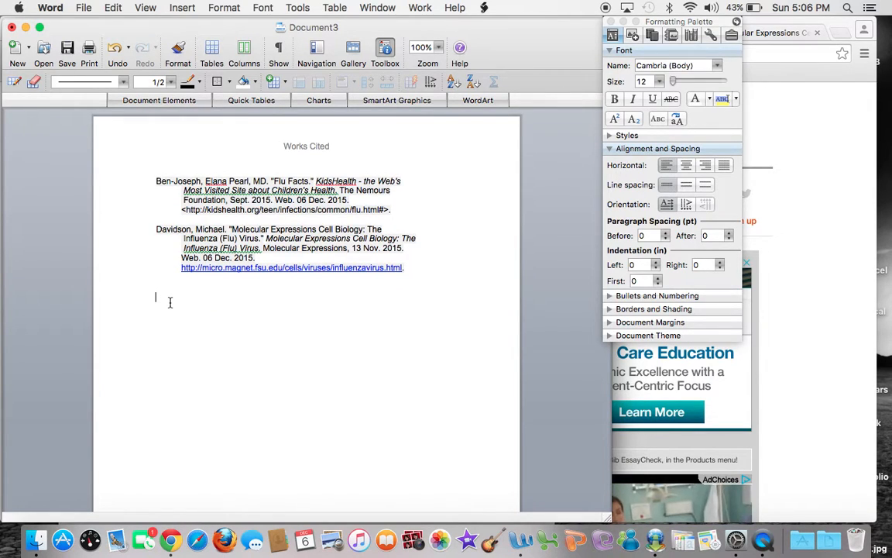
key(super+v)
click(175, 277)
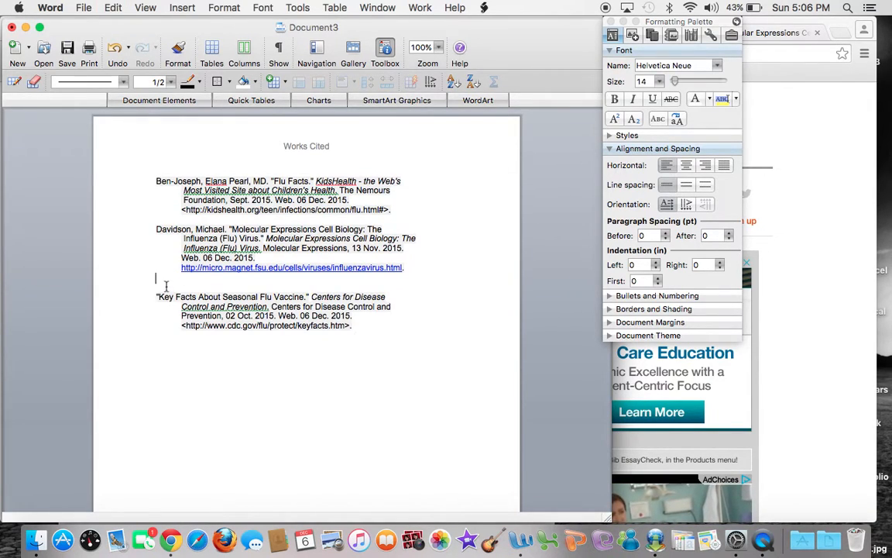
key(Delete)
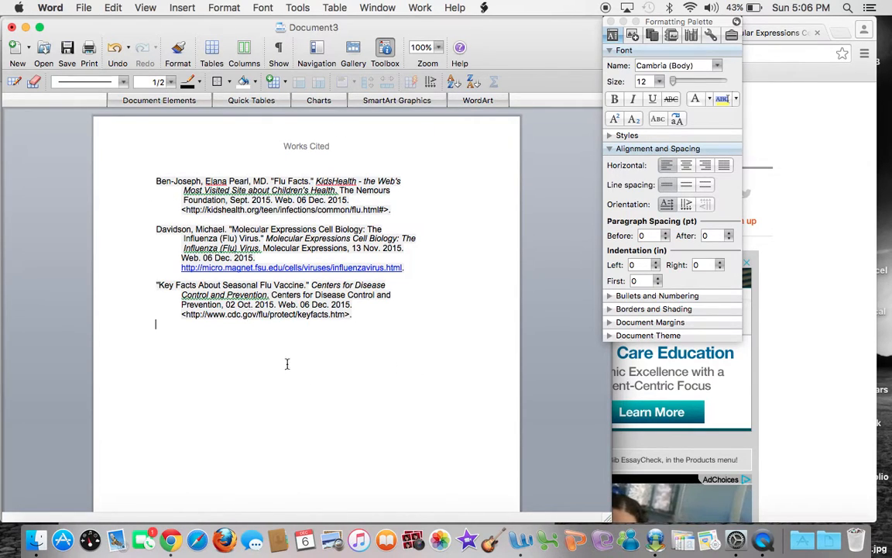
- Start saving the Works Cited document
click(417, 449)
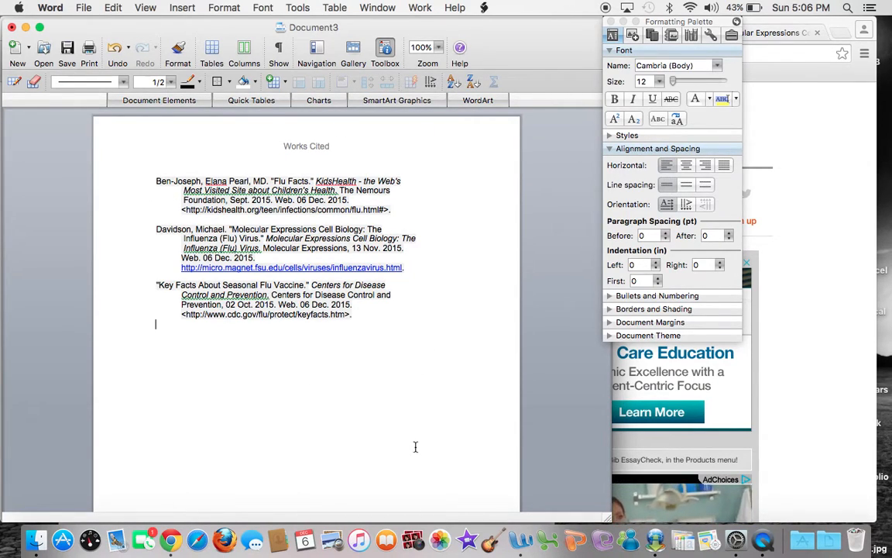
click(81, 9)
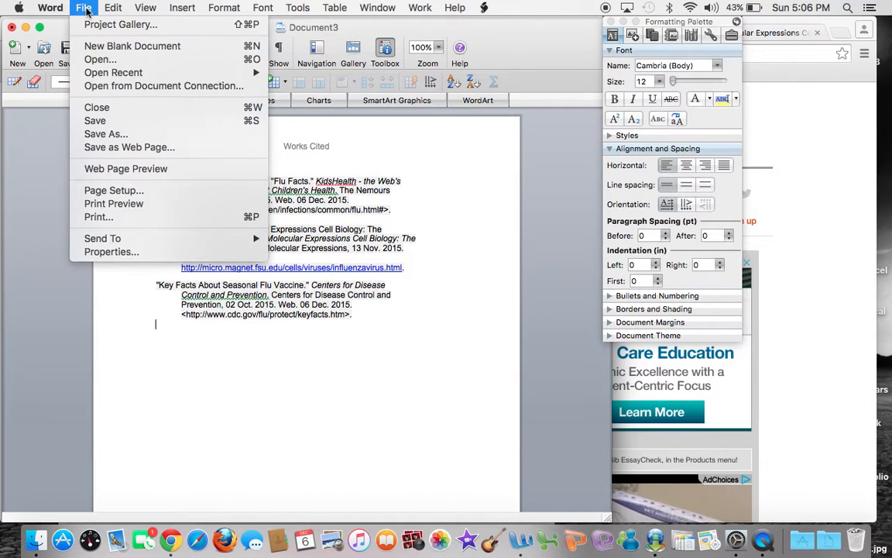
click(113, 123)
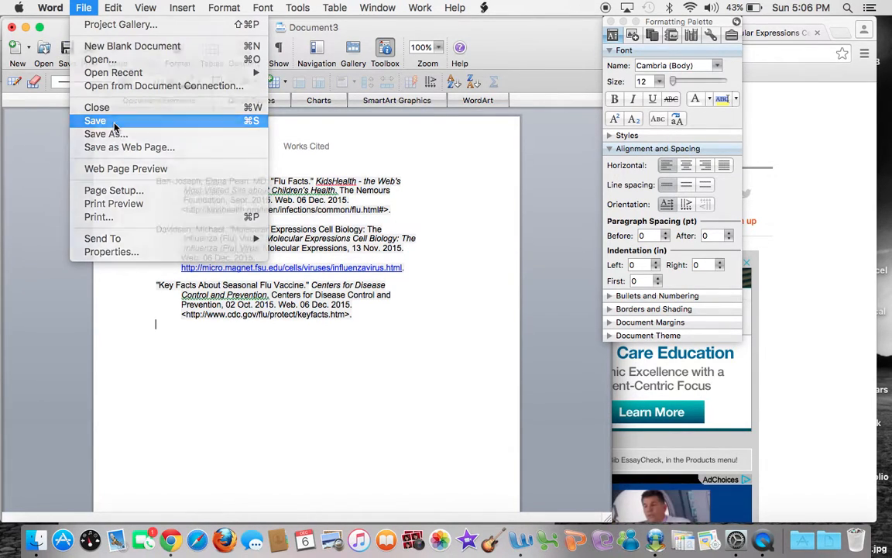